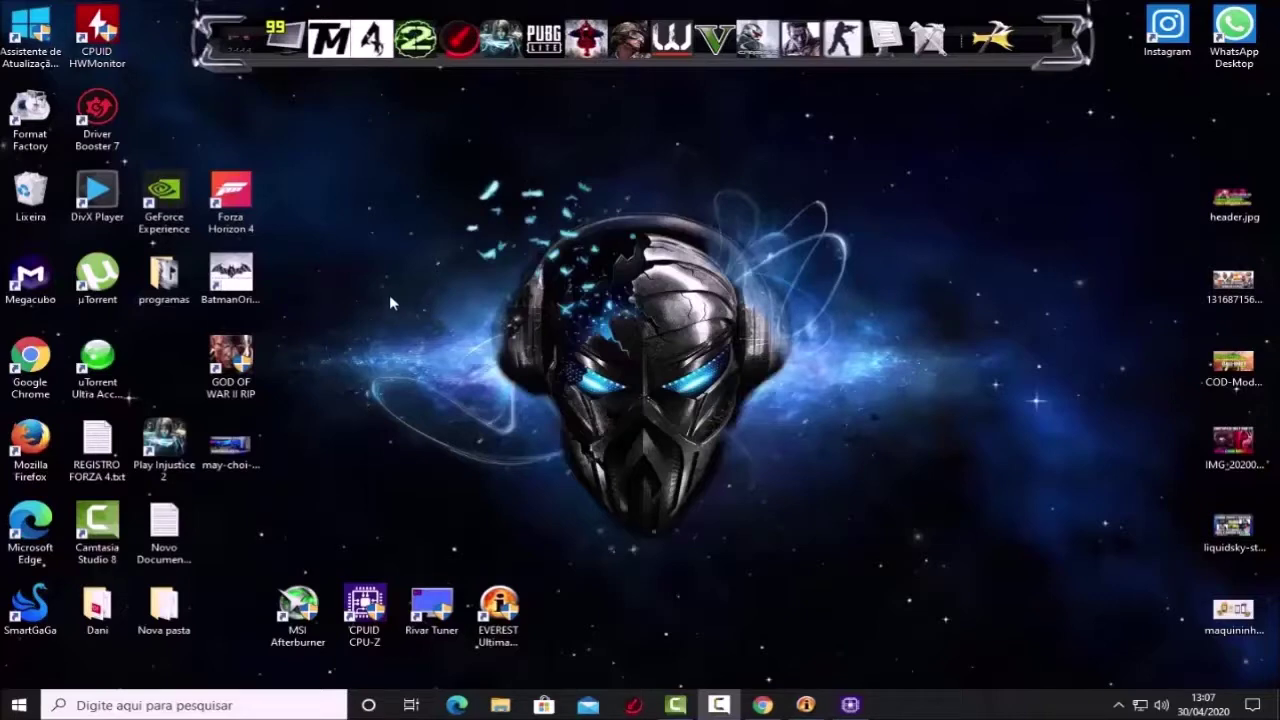
pyautogui.rightClick(372, 306)
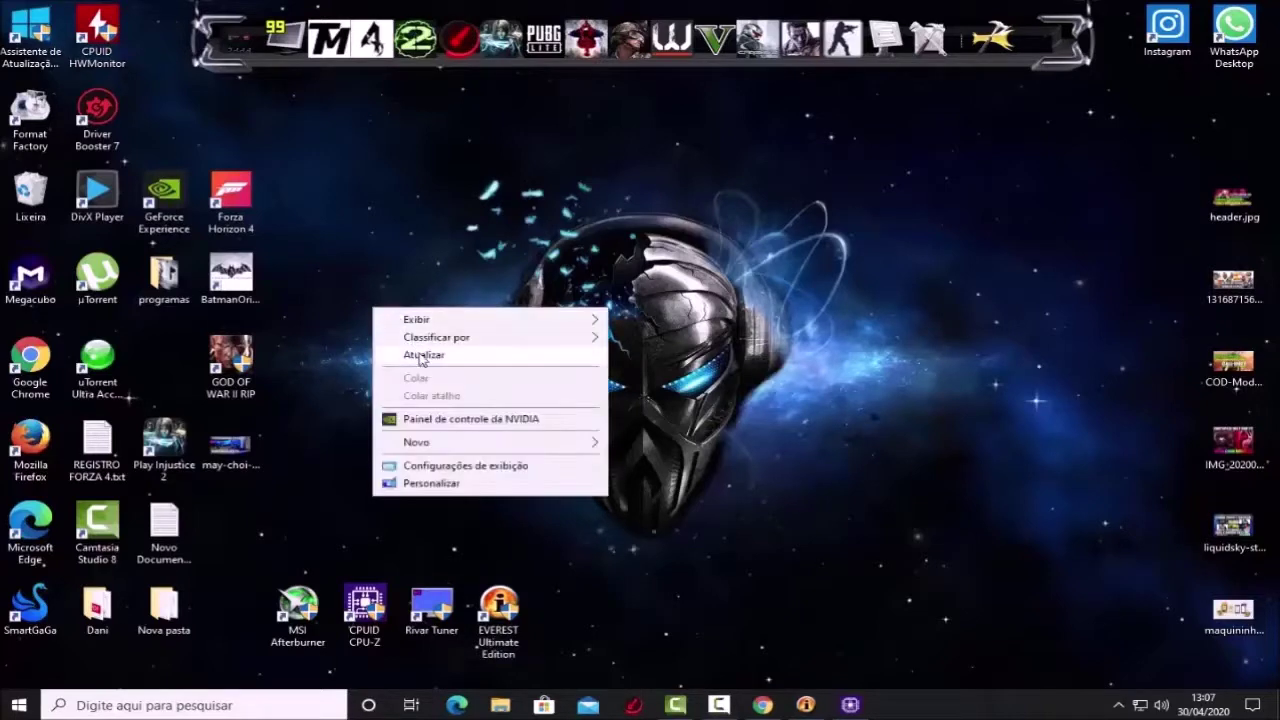
pyautogui.click(414, 354)
pyautogui.moveTo(440, 186); pyautogui.dragTo(862, 264)
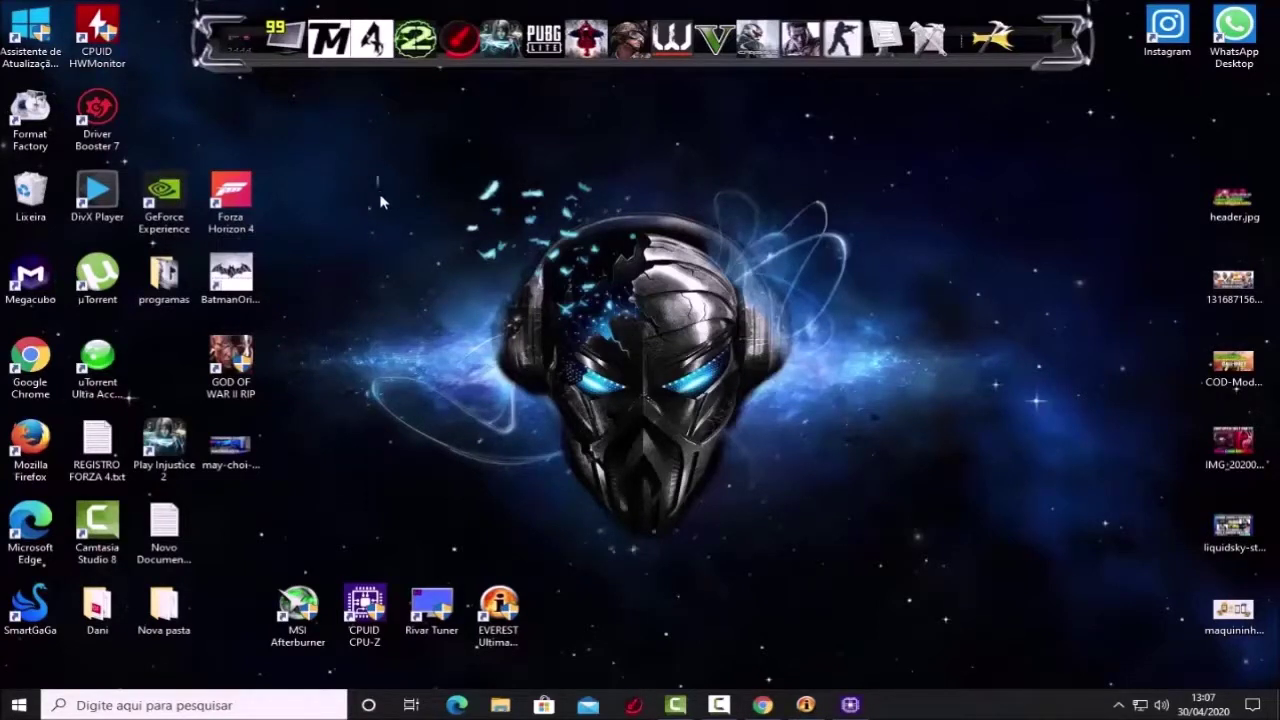
pyautogui.moveTo(406, 240); pyautogui.dragTo(950, 239)
pyautogui.moveTo(371, 176); pyautogui.dragTo(956, 577)
pyautogui.moveTo(375, 177); pyautogui.dragTo(908, 250)
pyautogui.moveTo(263, 577); pyautogui.dragTo(586, 651)
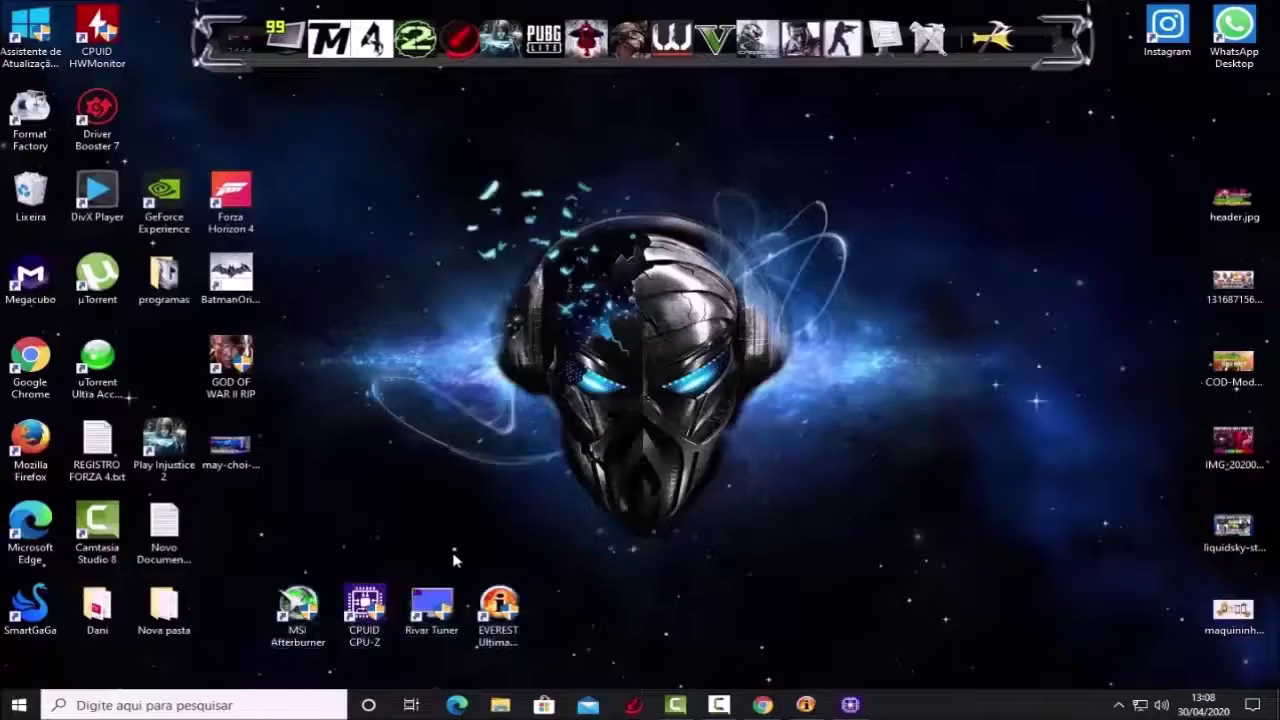
pyautogui.moveTo(258, 572); pyautogui.dragTo(566, 670)
pyautogui.moveTo(243, 578); pyautogui.dragTo(588, 592)
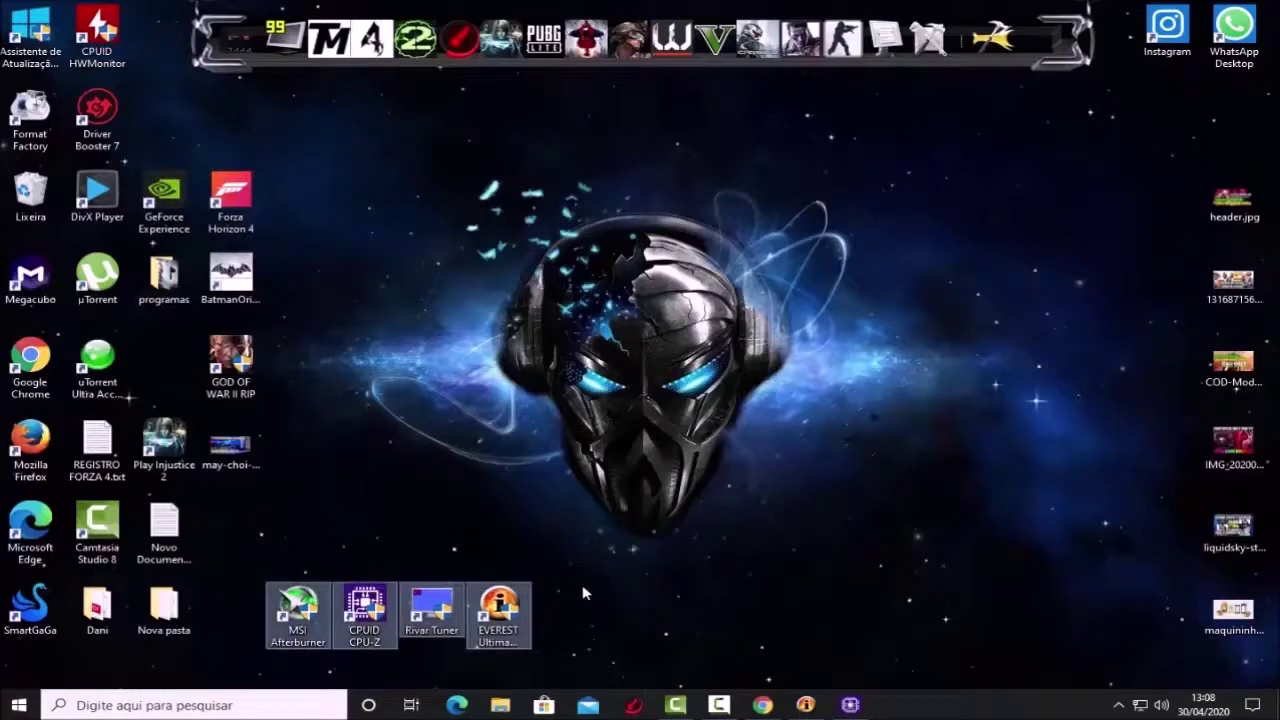
pyautogui.click(588, 578)
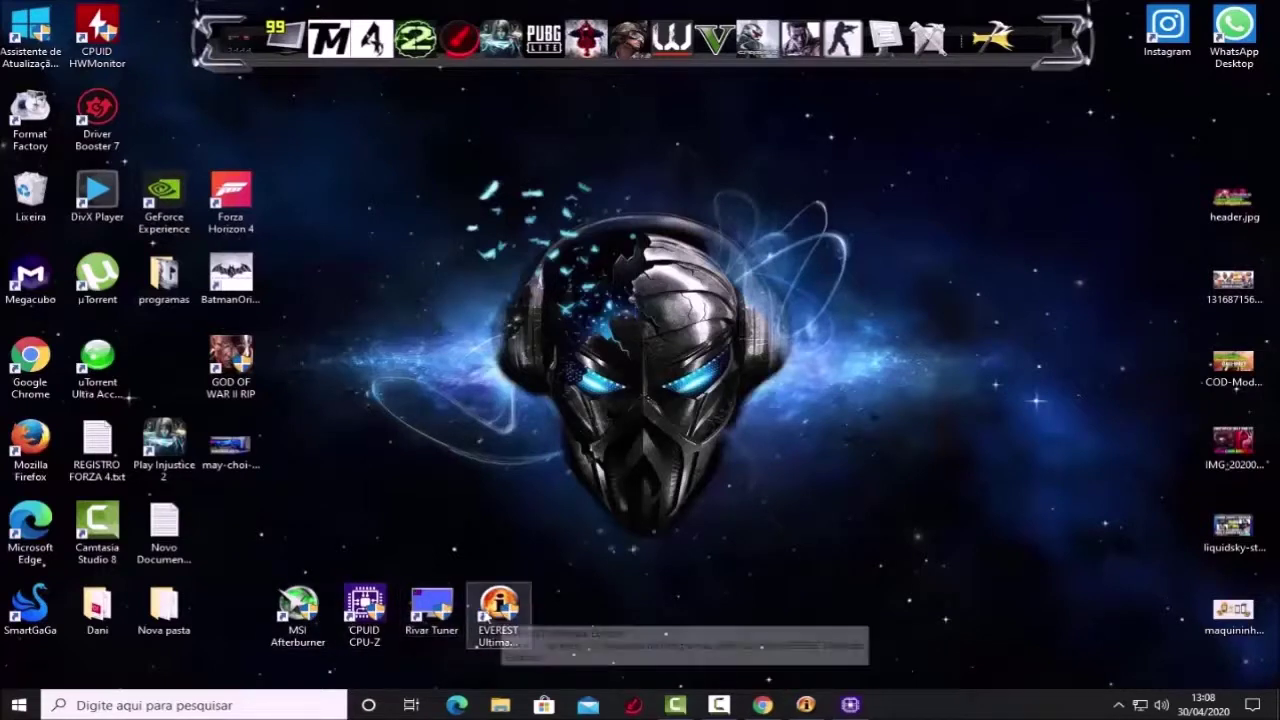
# Move the CPUID CPU-Z desktop shortcut one row above the MSI Afterburner, Rivar Tuner and EVEREST shortcuts.
pyautogui.click(364, 610)
pyautogui.moveTo(376, 511); pyautogui.dragTo(370, 526)
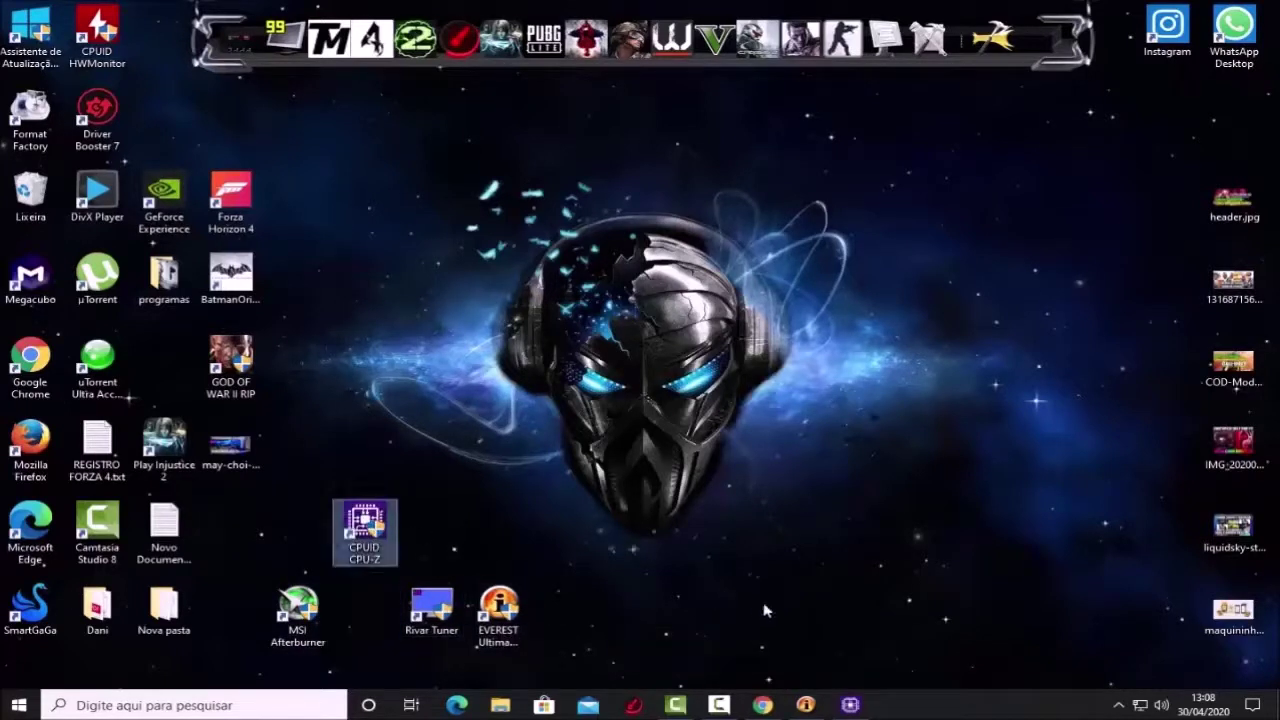
pyautogui.click(690, 625)
pyautogui.moveTo(297, 491); pyautogui.dragTo(522, 548)
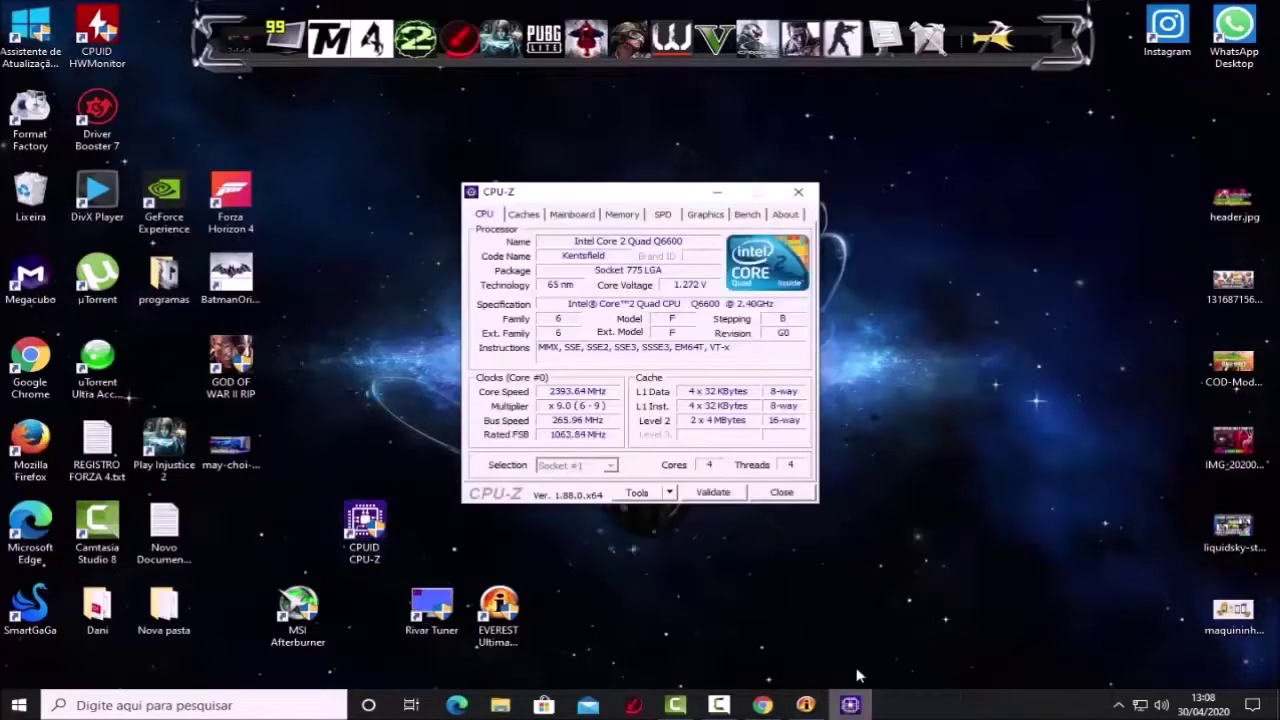
# Reposition the CPU-Z window, view the Graphics and Mainboard information, and minimize it.
pyautogui.moveTo(627, 192); pyautogui.dragTo(613, 154)
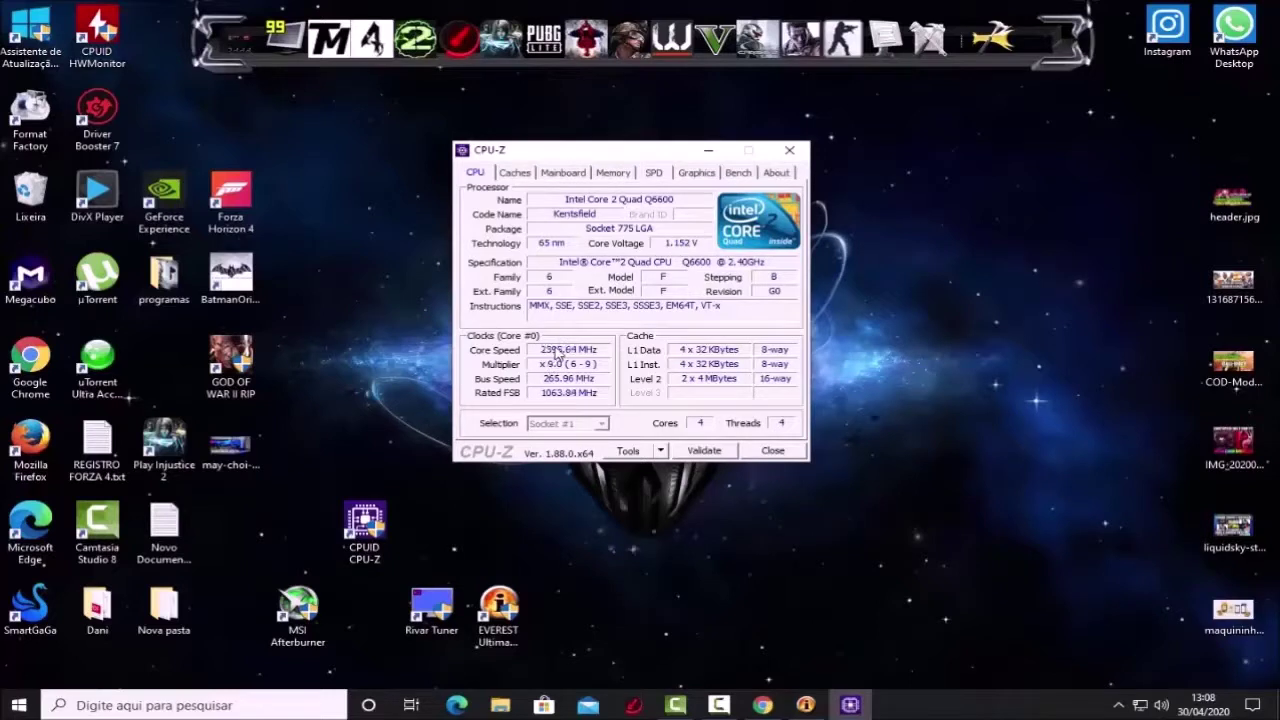
pyautogui.click(697, 175)
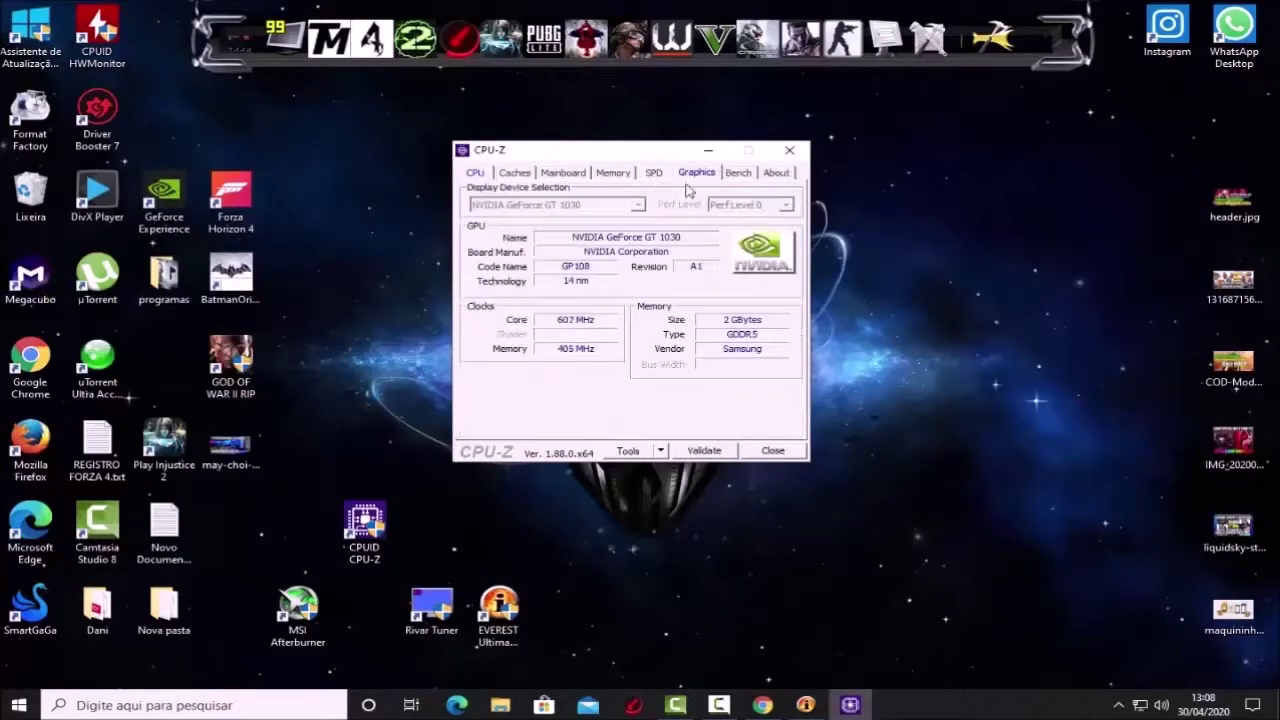
pyautogui.click(568, 173)
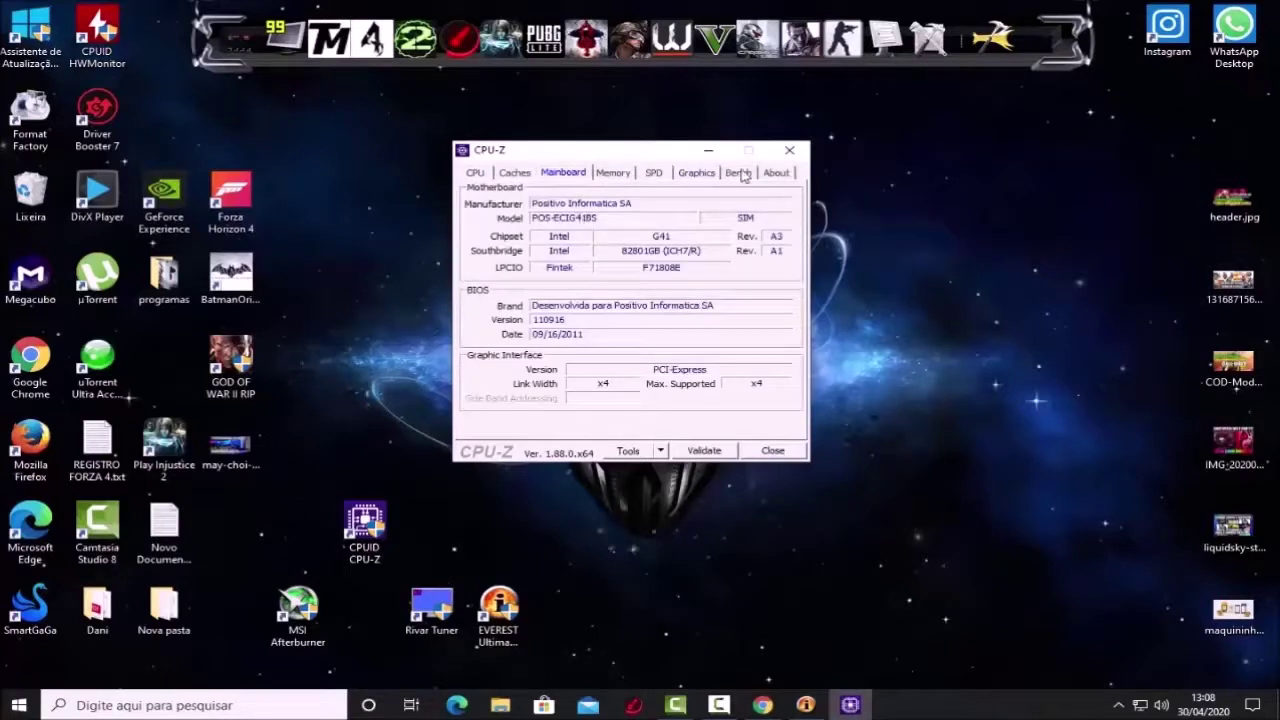
pyautogui.click(709, 151)
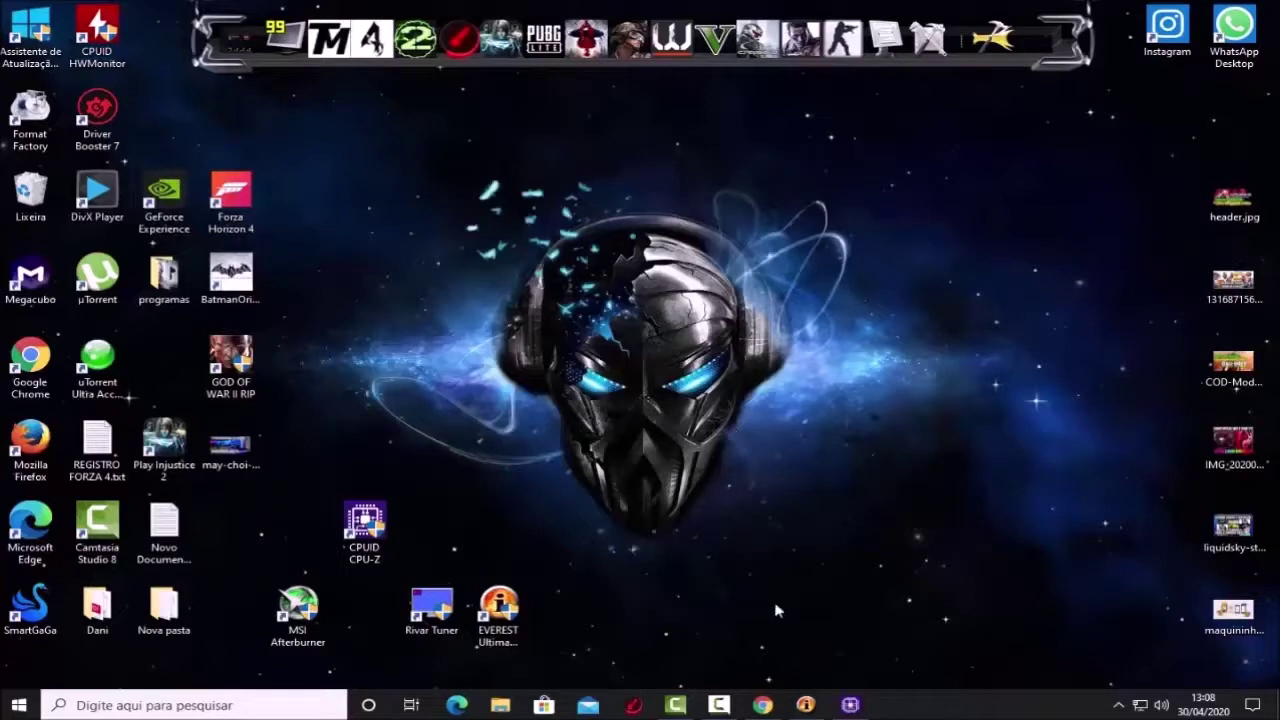
# Switch to EVEREST Ultimate Edition and browse the Computador, Monitor, Servidor, Armazenamento and Multimídia categories.
pyautogui.moveTo(817, 707)
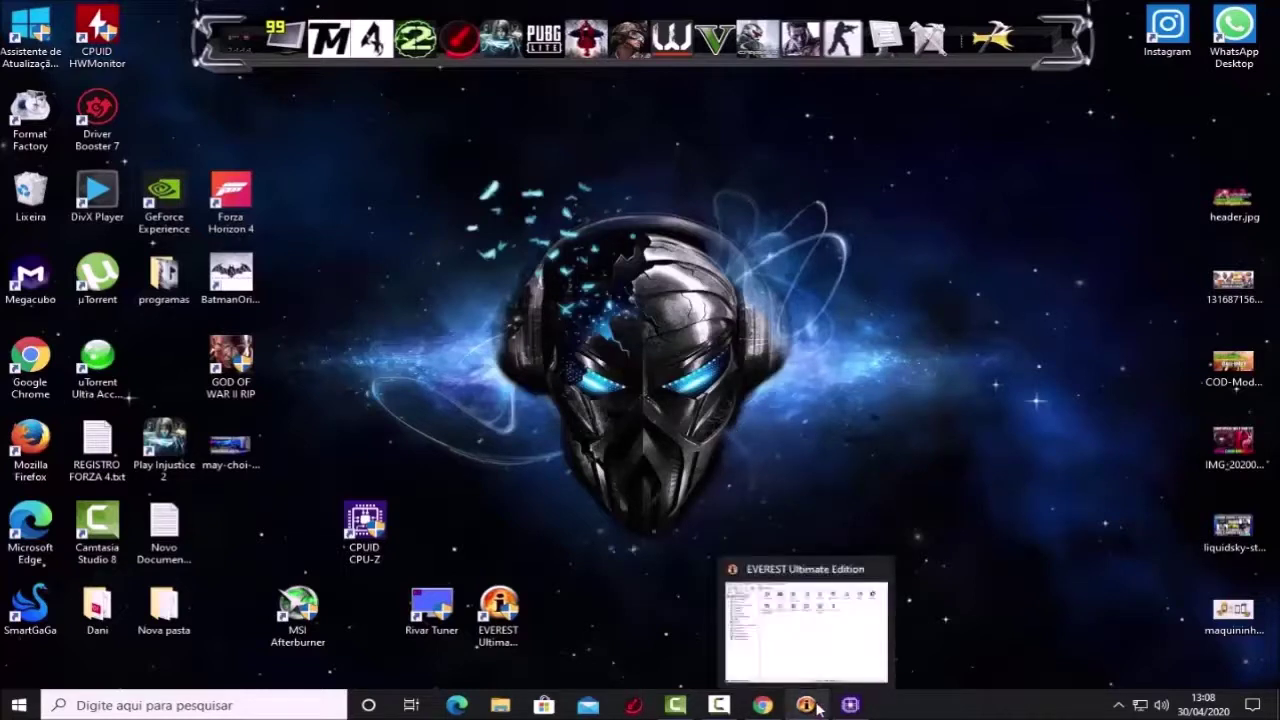
pyautogui.click(817, 707)
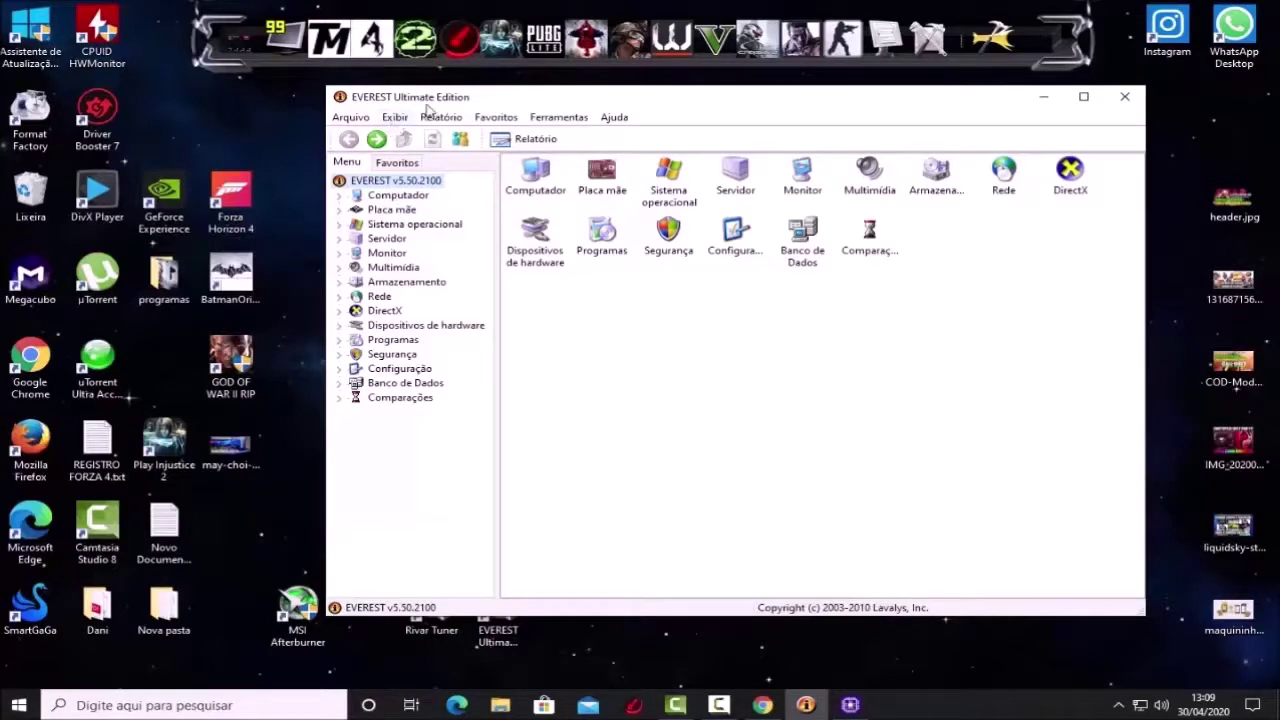
pyautogui.click(398, 195)
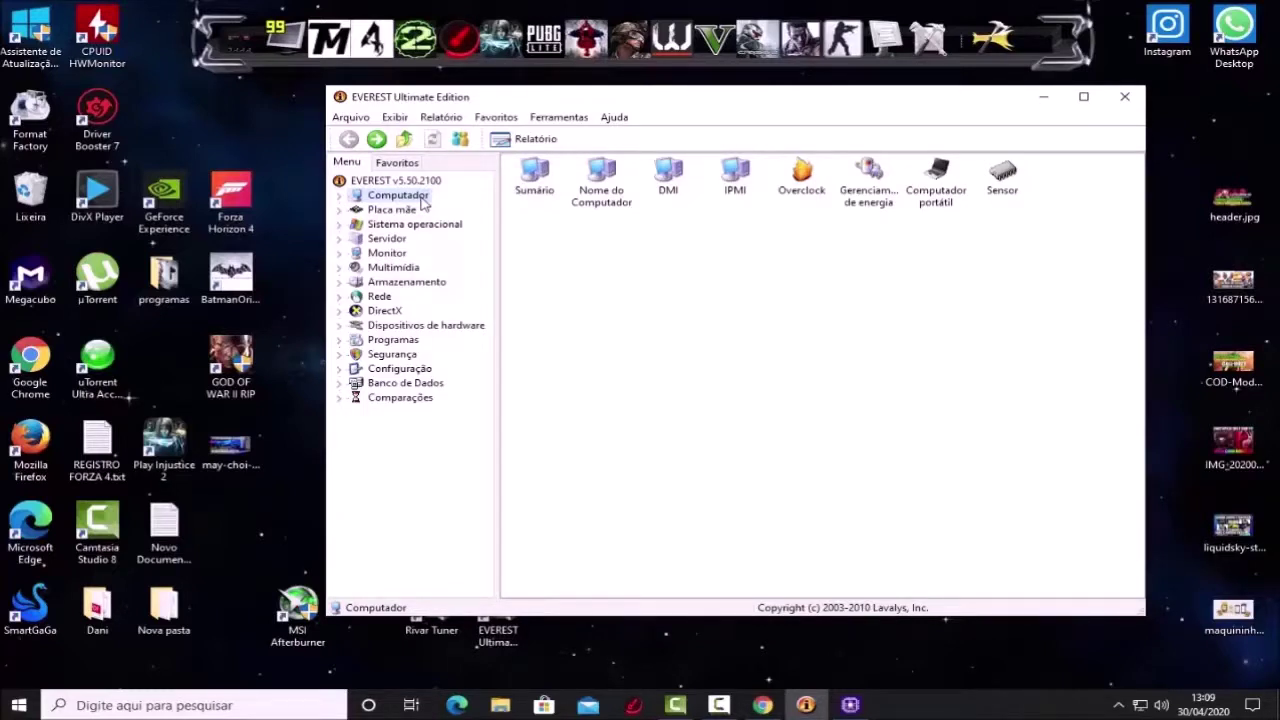
pyautogui.click(390, 254)
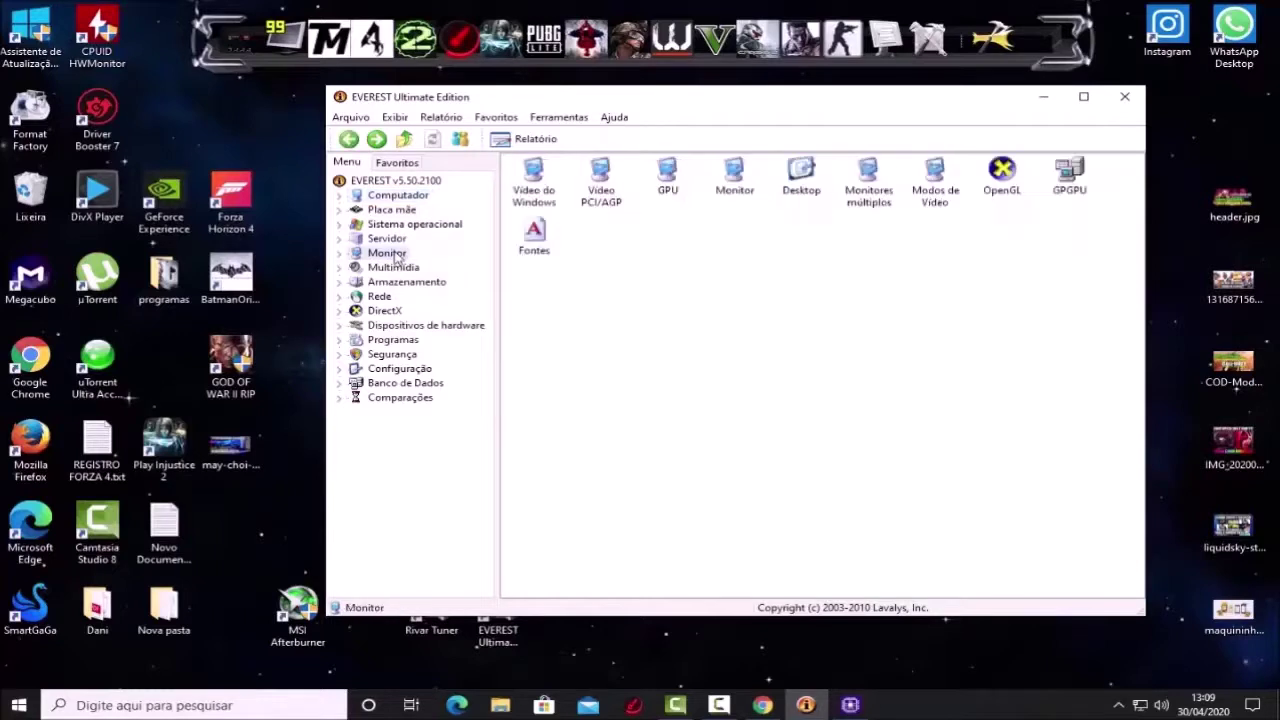
pyautogui.click(387, 240)
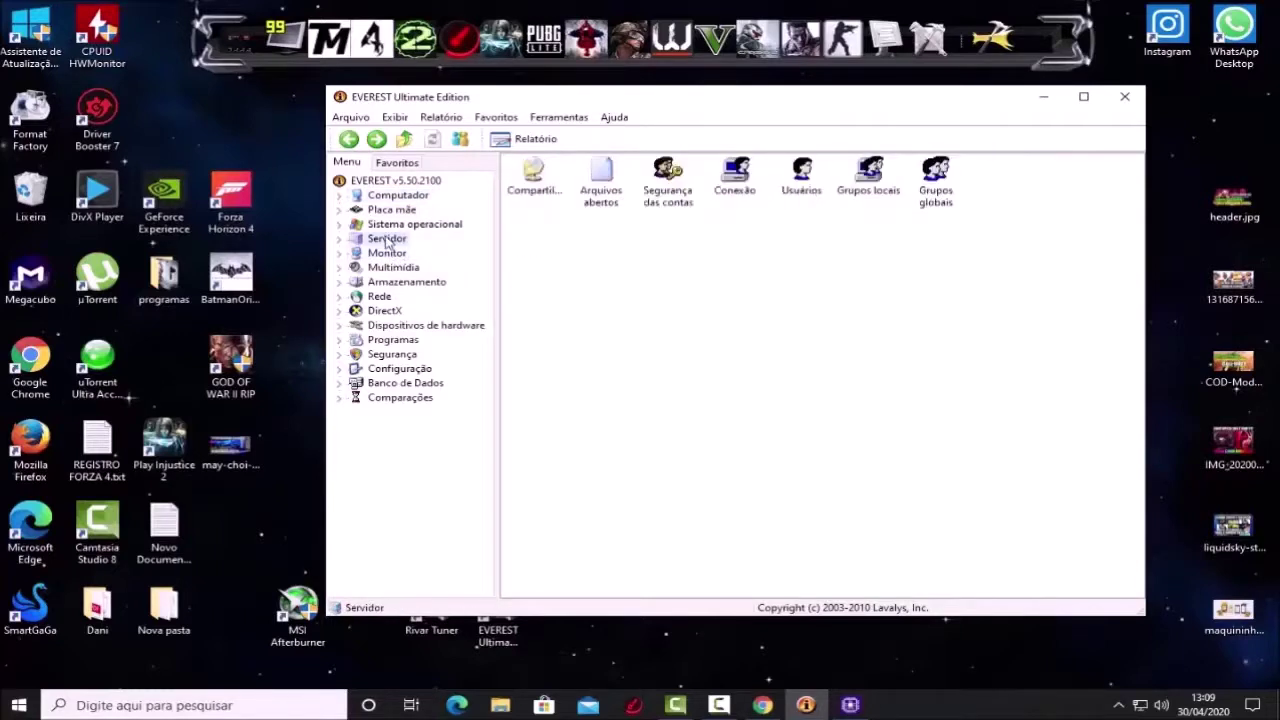
pyautogui.click(412, 284)
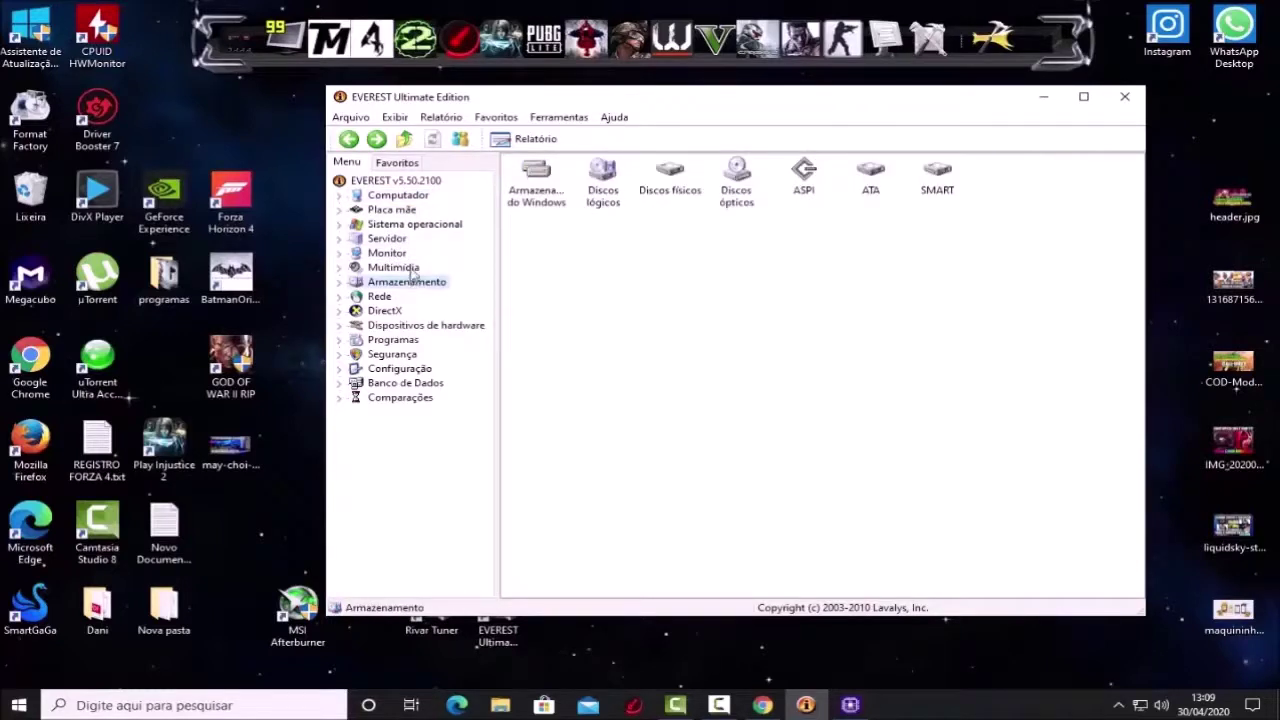
pyautogui.click(410, 270)
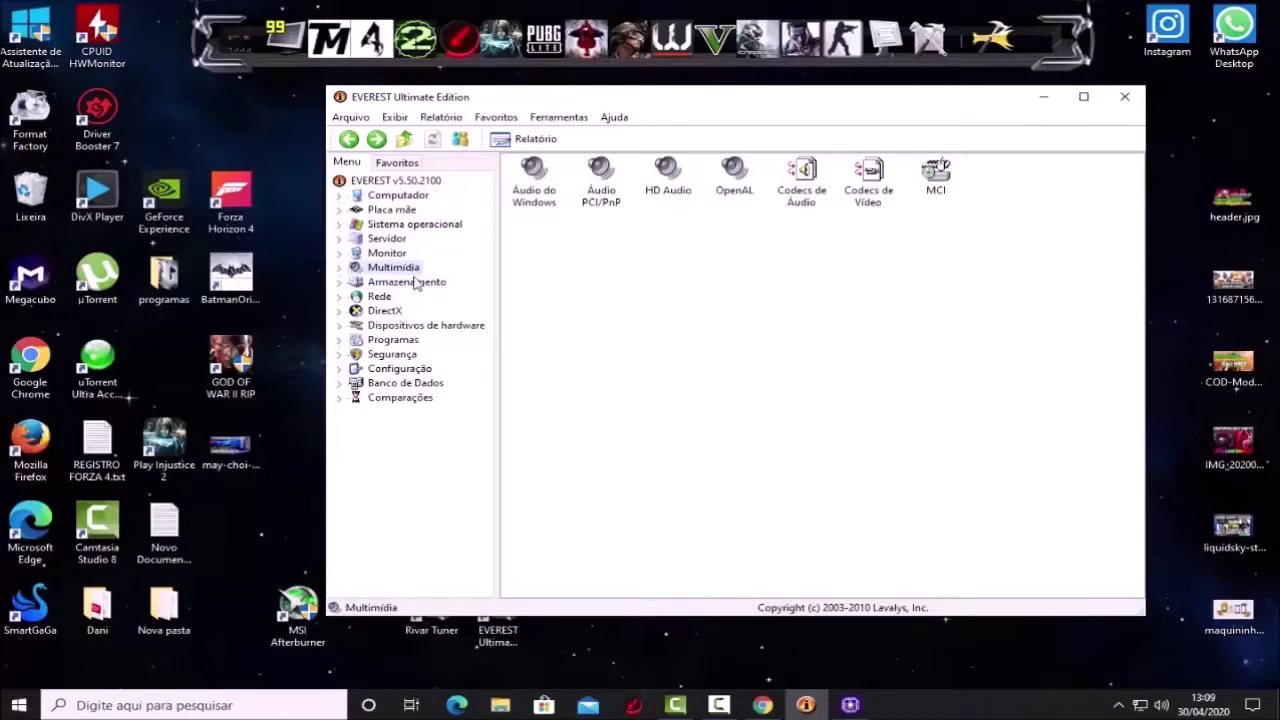
# Expand the Computador category and view its Nome do Computador page.
pyautogui.click(402, 198)
pyautogui.click(342, 197)
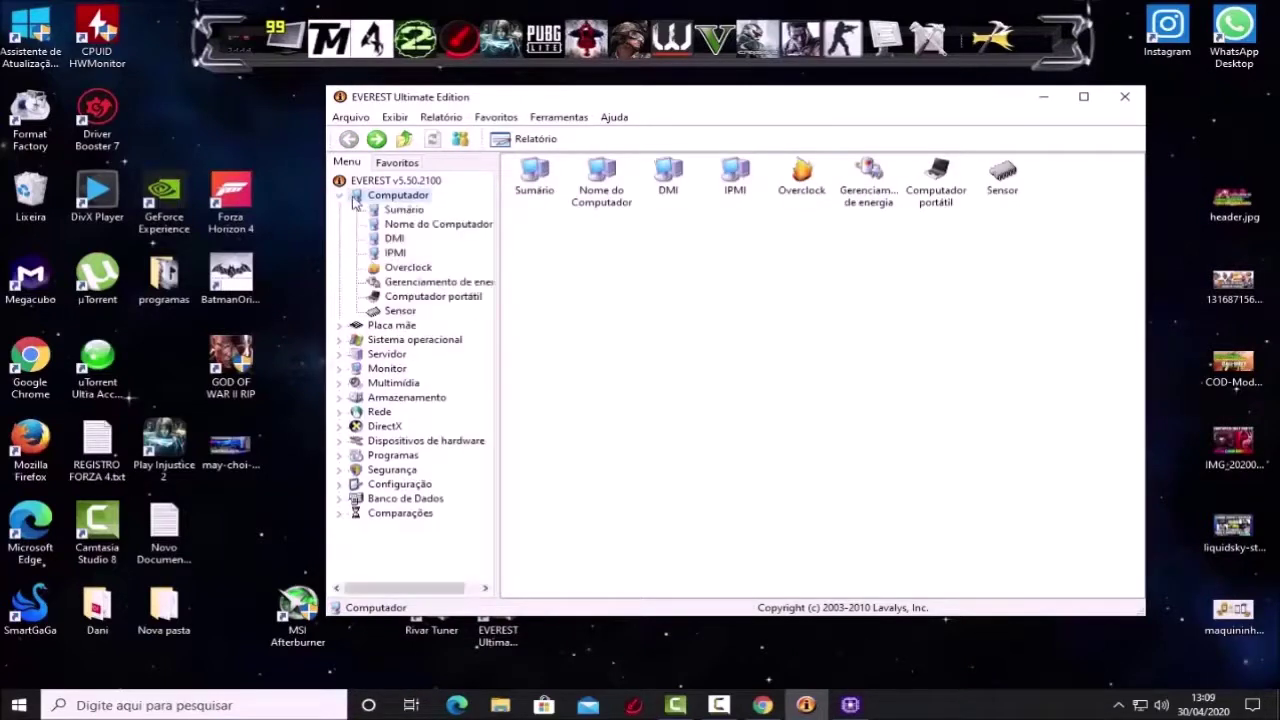
pyautogui.click(420, 229)
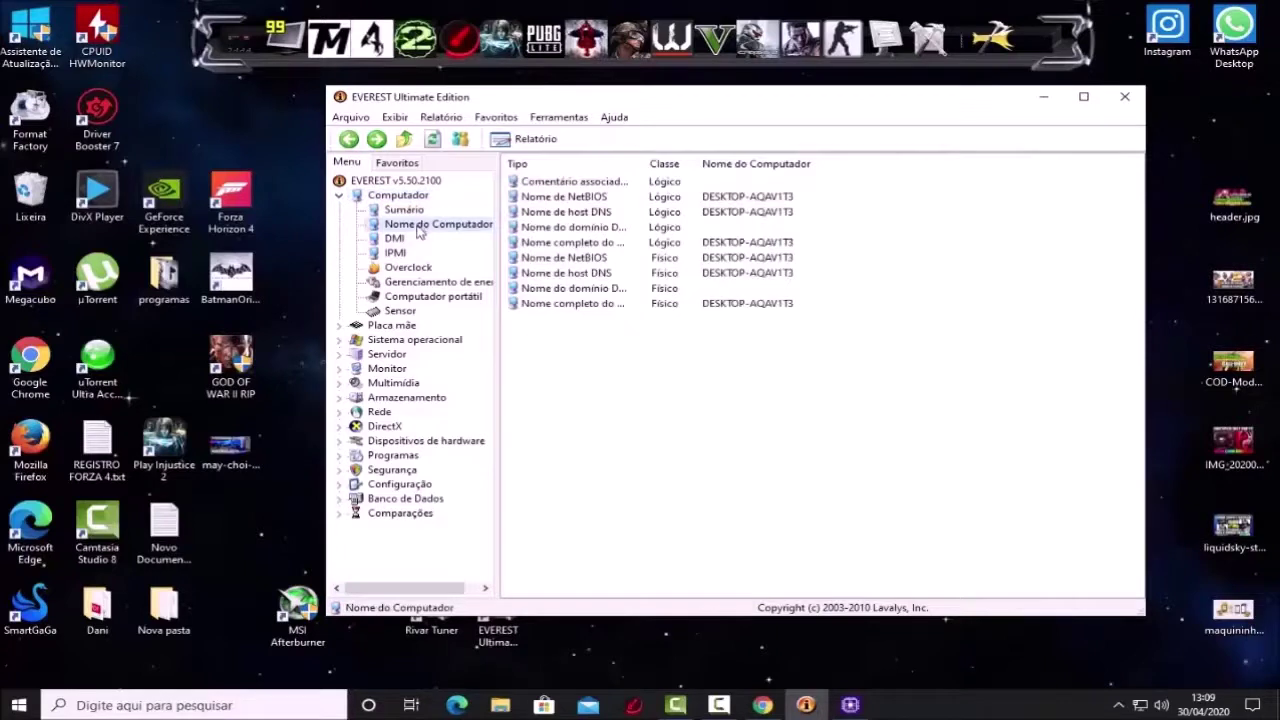
# Open the Processador page under Placa mãe and examine the L2 cache, CPU cores, core voltage, and typical and maximum power.
pyautogui.click(388, 330)
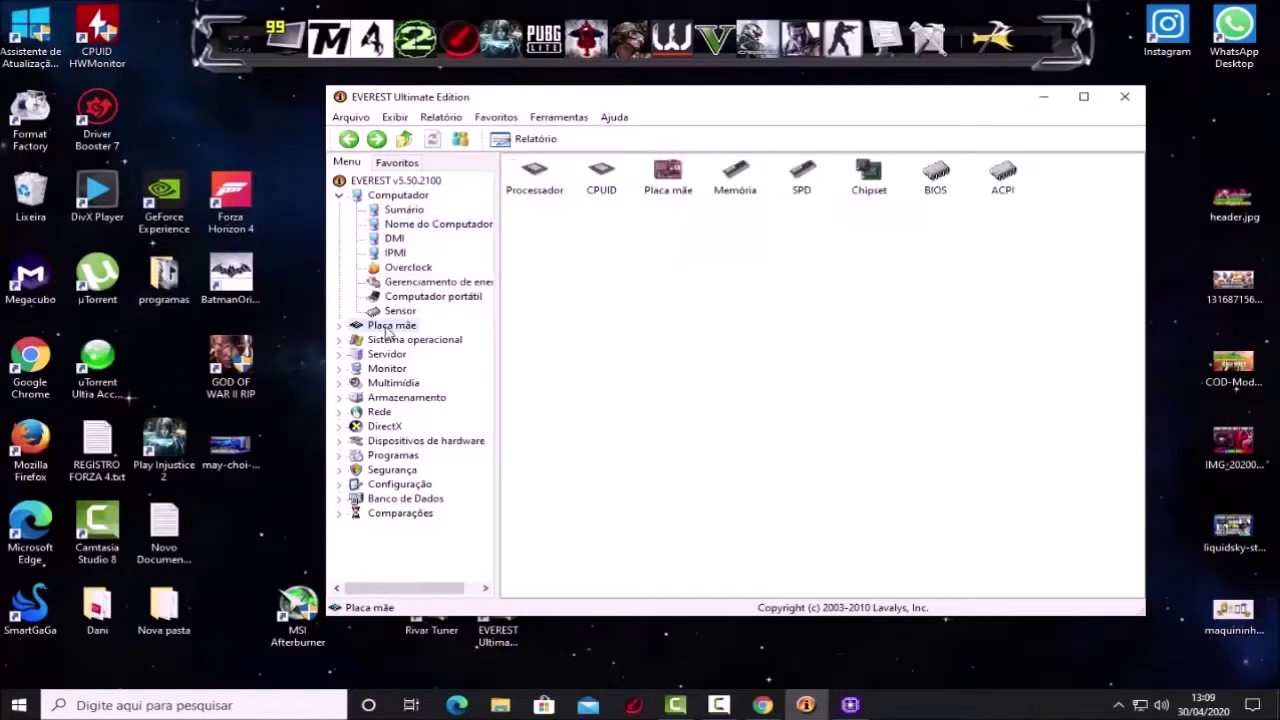
pyautogui.doubleClick(518, 198)
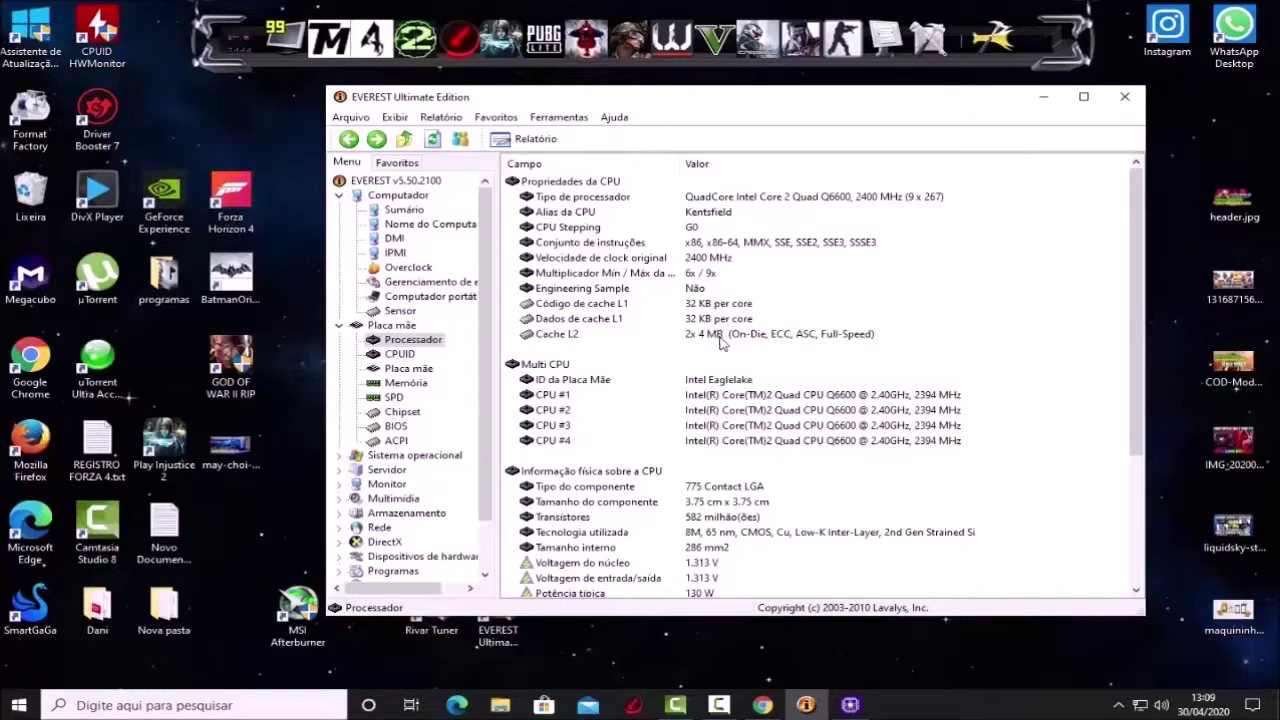
pyautogui.click(687, 339)
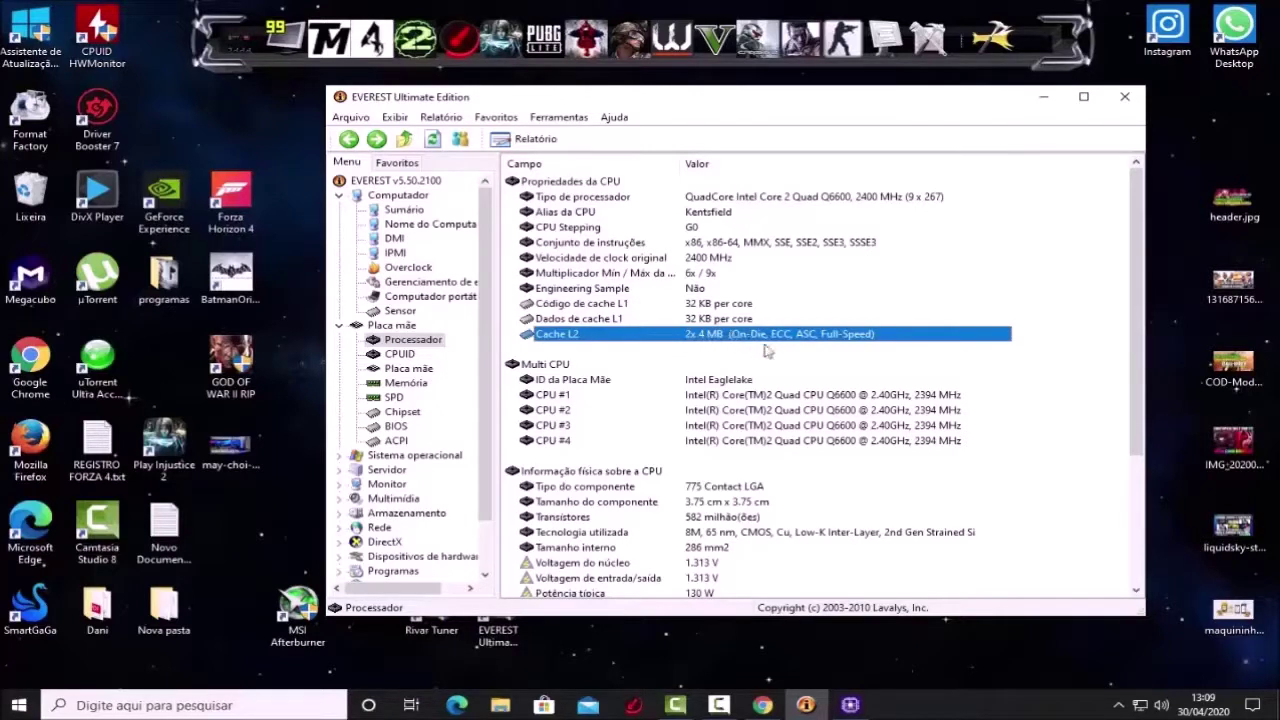
pyautogui.click(694, 397)
pyautogui.scroll(-3, 755, 468)
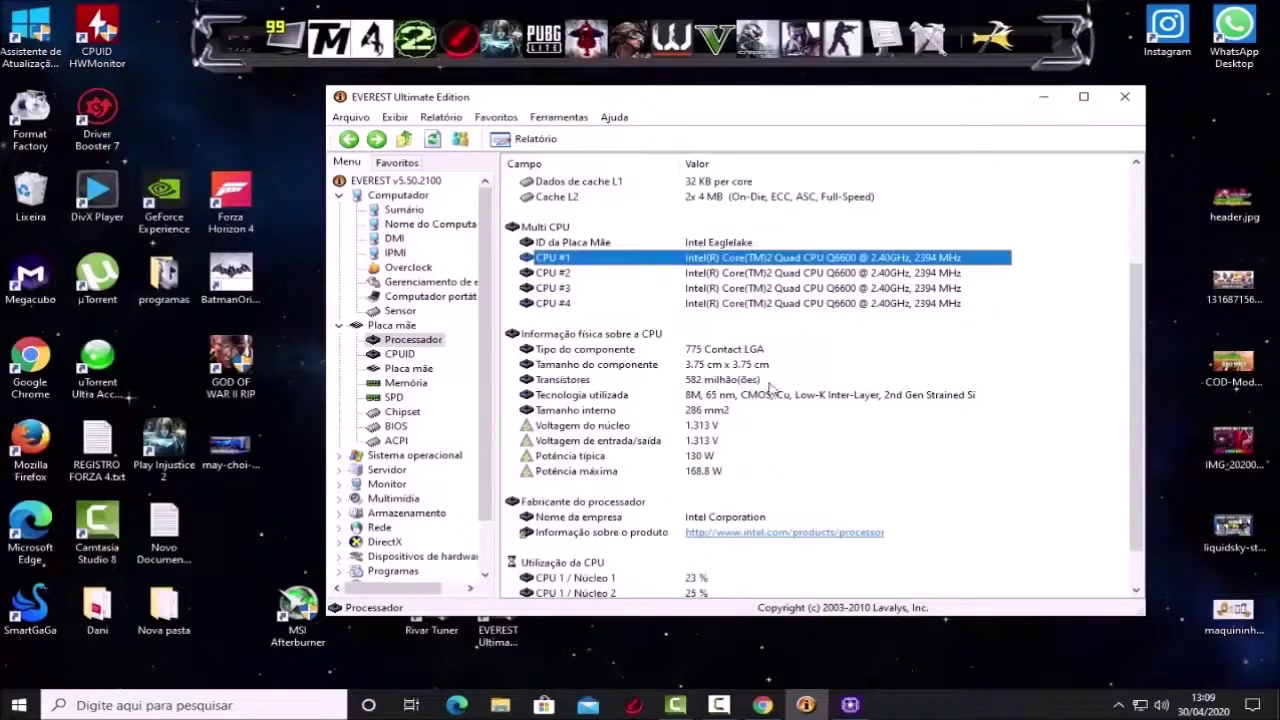
pyautogui.click(712, 427)
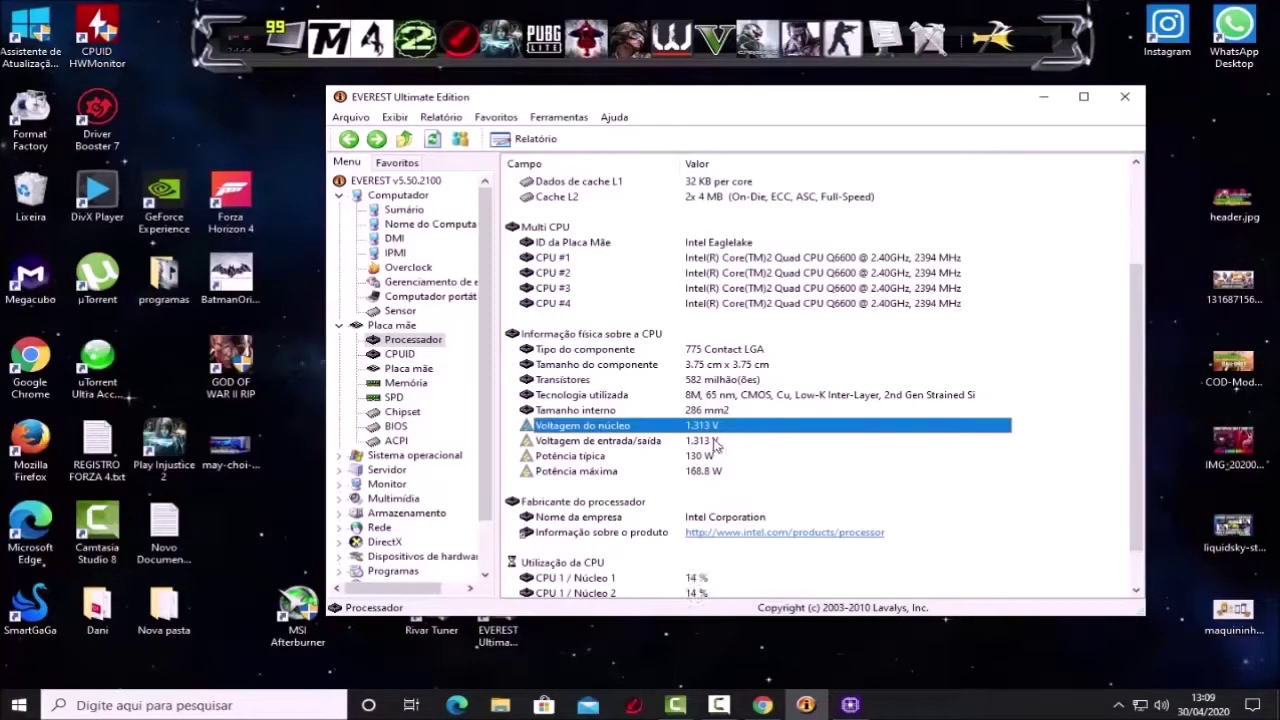
pyautogui.click(714, 470)
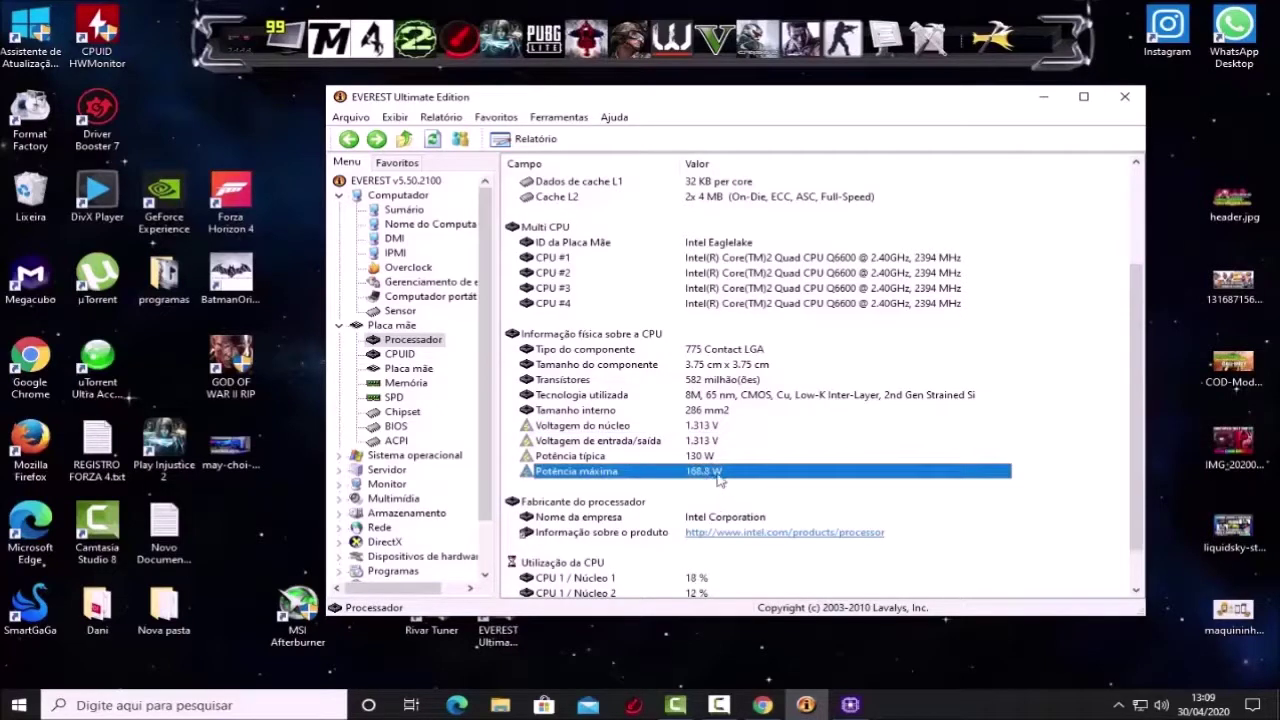
pyautogui.press('Up')
pyautogui.scroll(-1, 724, 478)
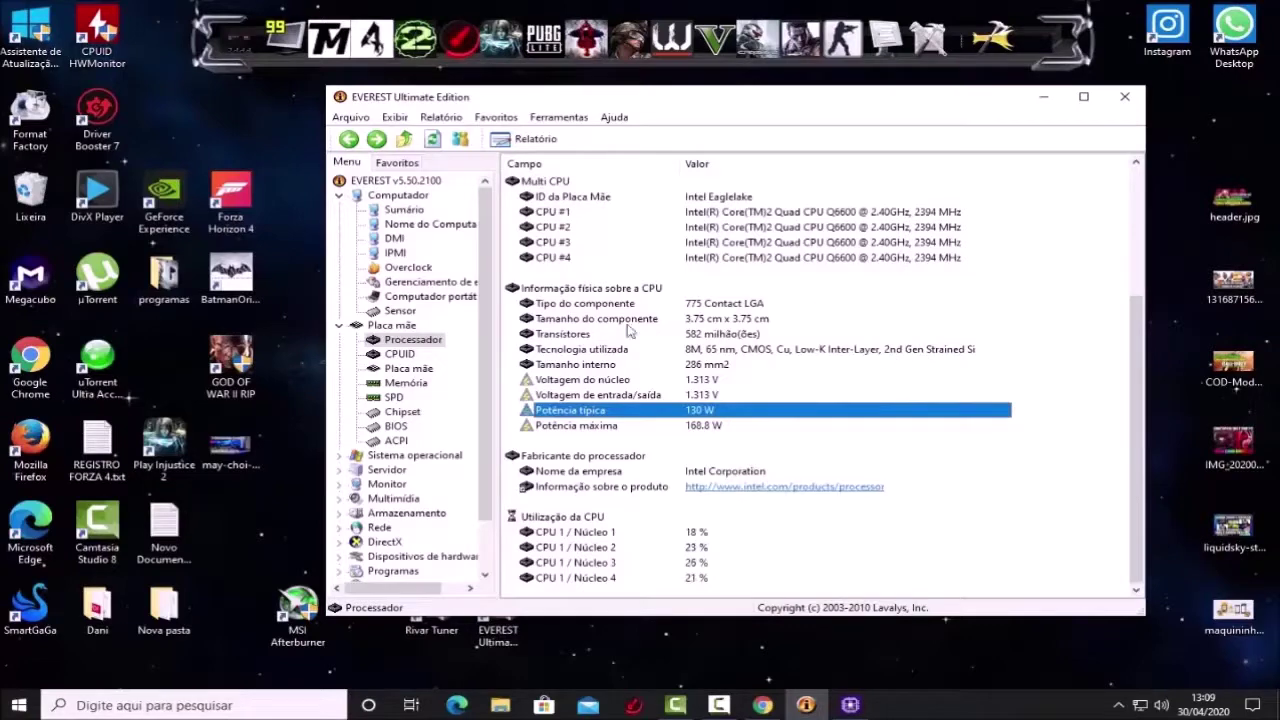
pyautogui.scroll(4, 640, 384)
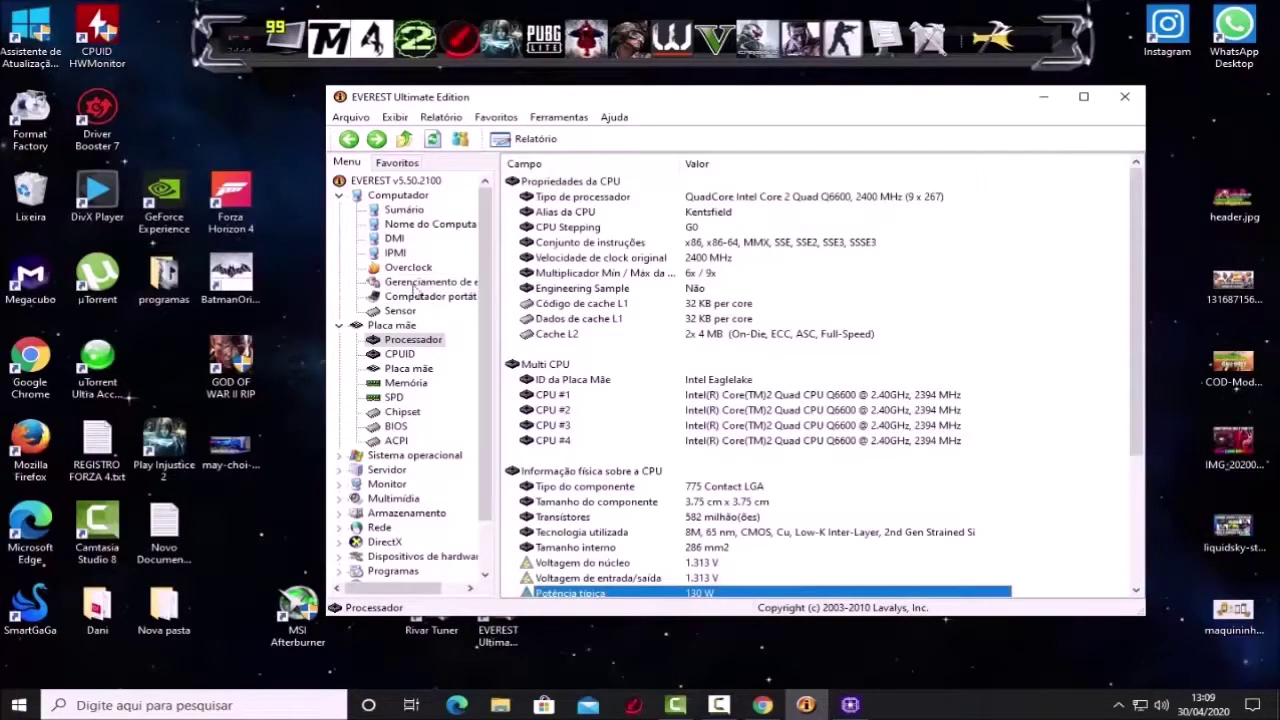
# View the CPUID, Placa mãe, Memória, SPD and Chipset pages under Placa mãe, and minimize EVEREST.
pyautogui.click(399, 354)
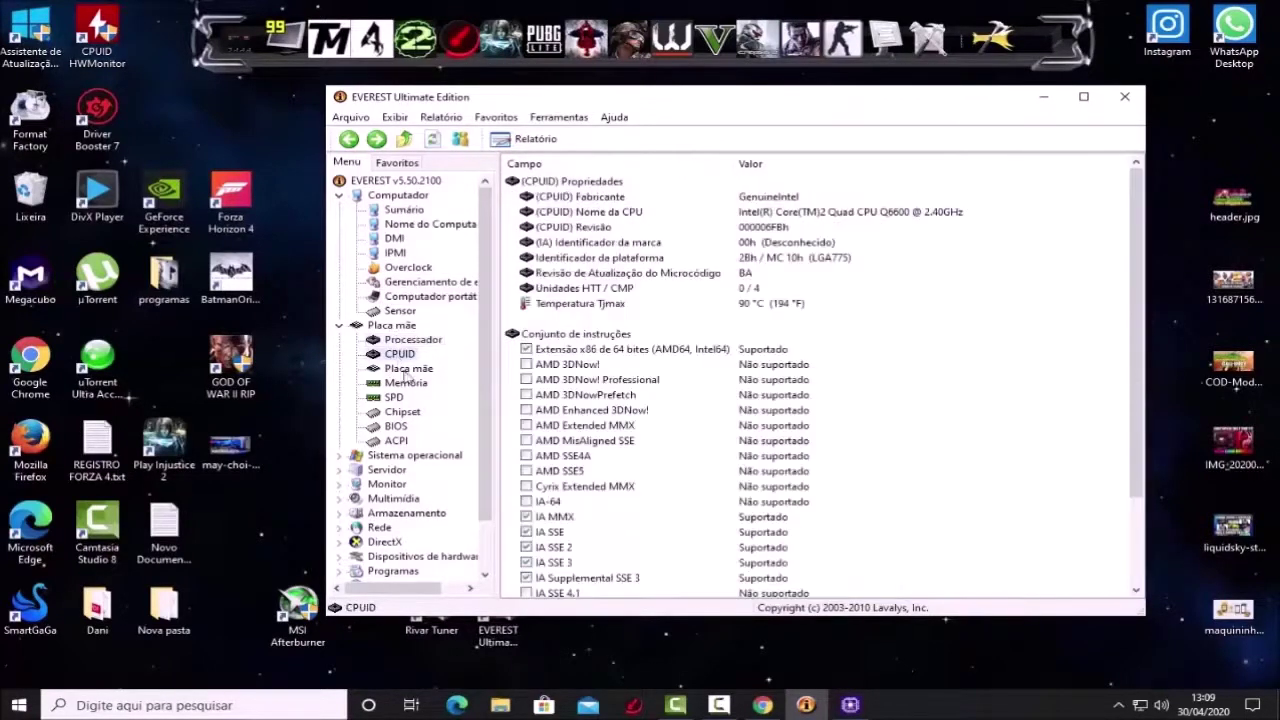
pyautogui.click(412, 369)
pyautogui.click(407, 384)
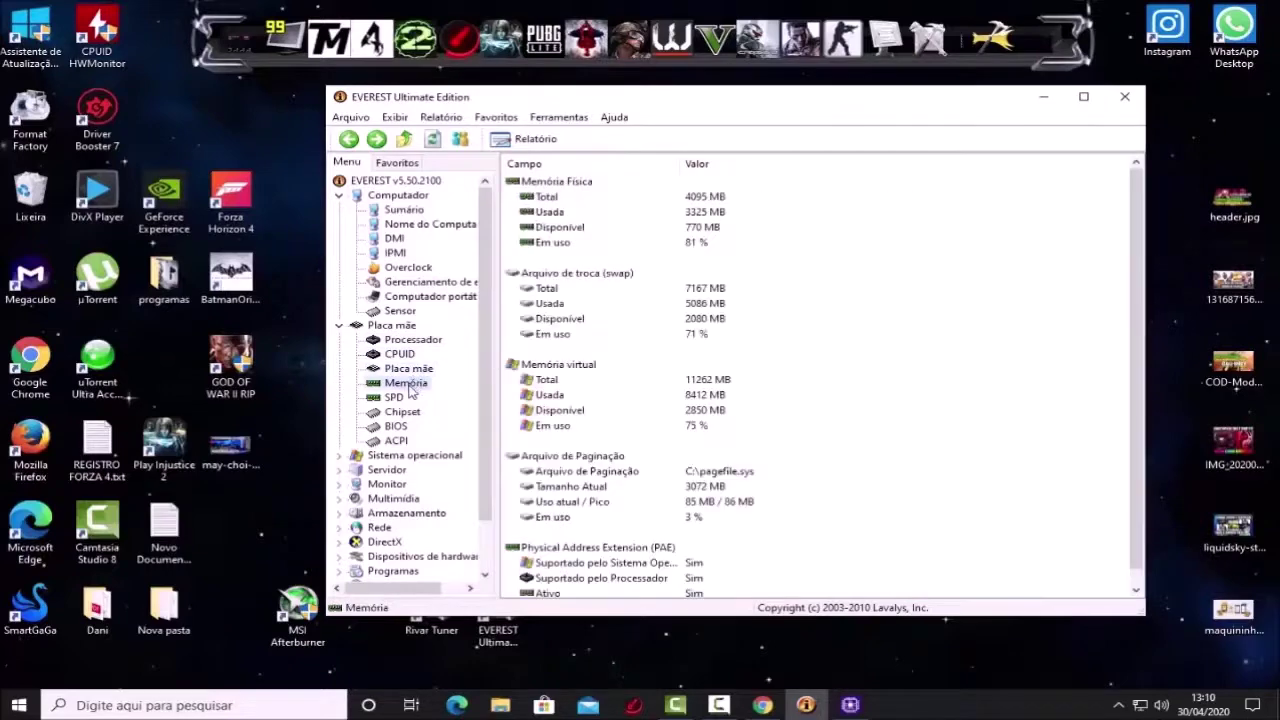
pyautogui.click(396, 398)
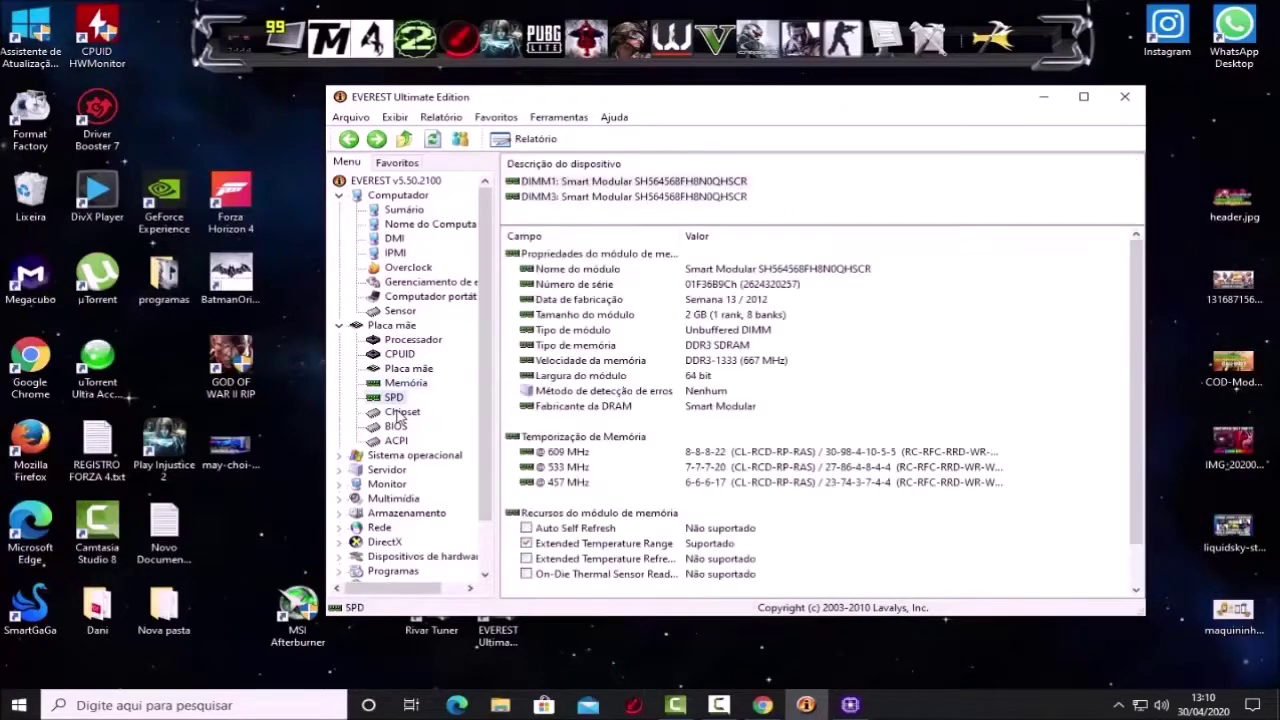
pyautogui.click(424, 413)
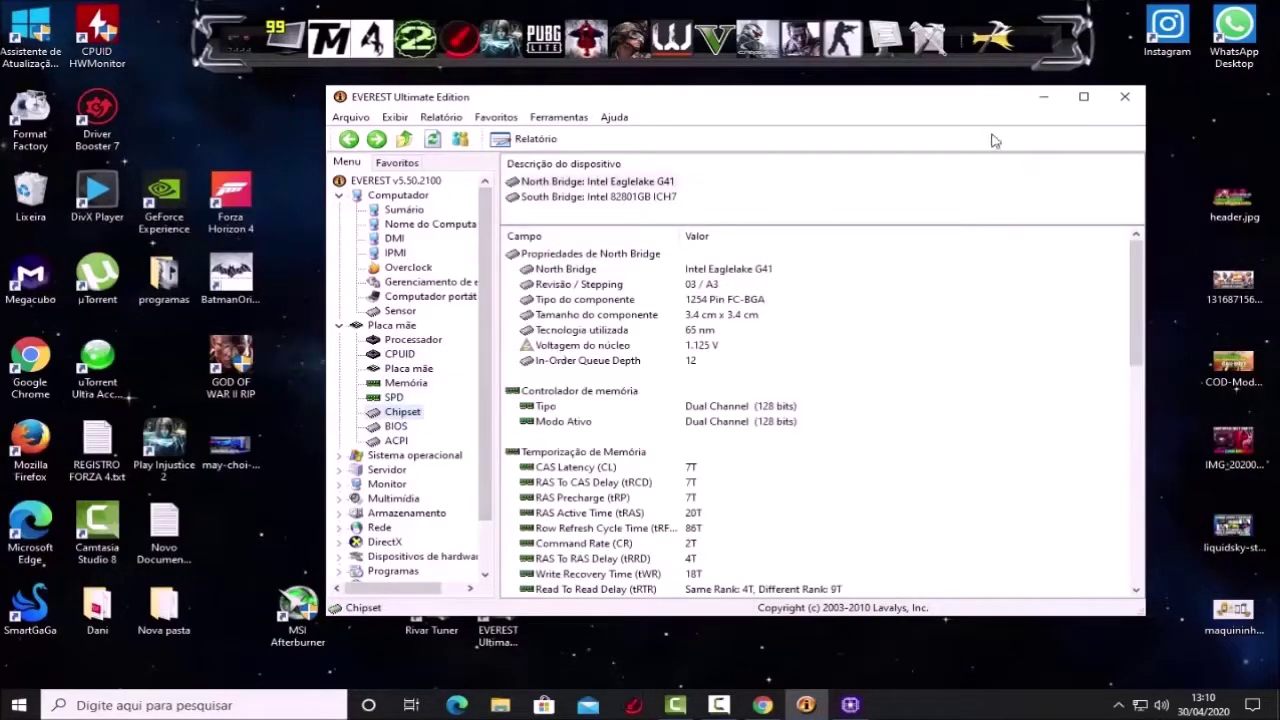
pyautogui.click(1045, 97)
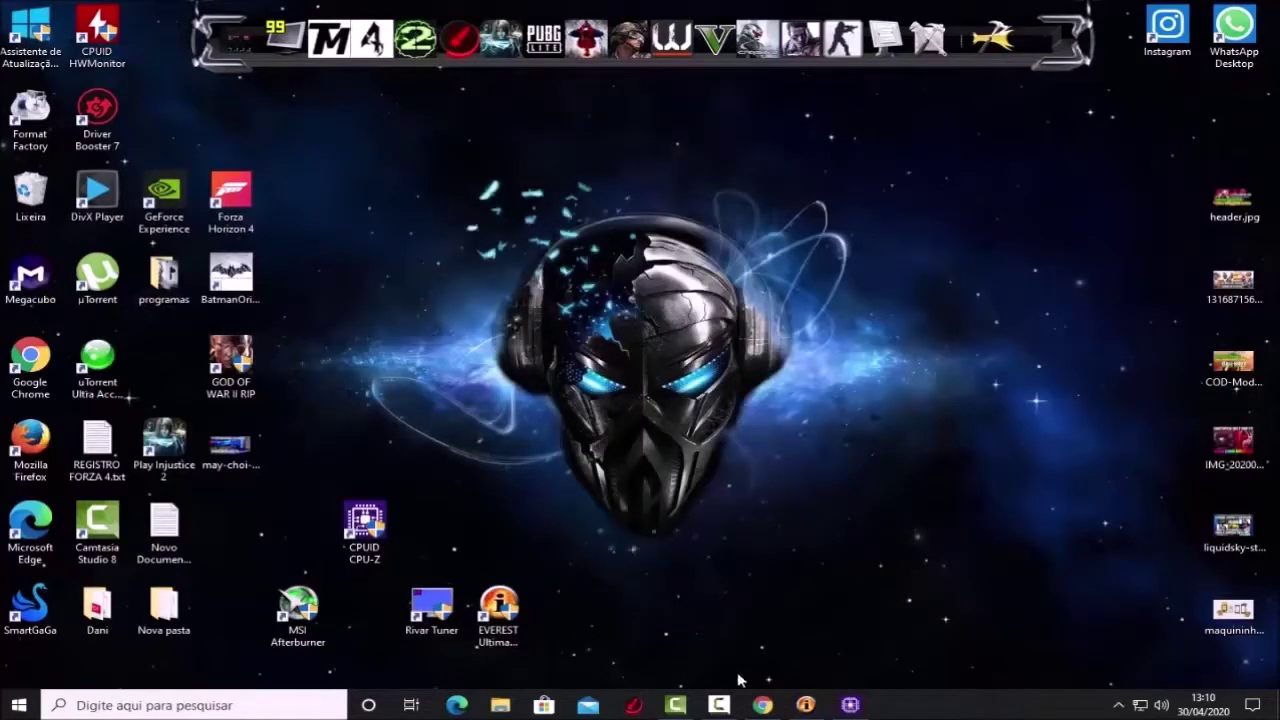
# Move the MSI Afterburner desktop shortcut up one row, beside the CPUID CPU-Z shortcut.
pyautogui.moveTo(780, 711)
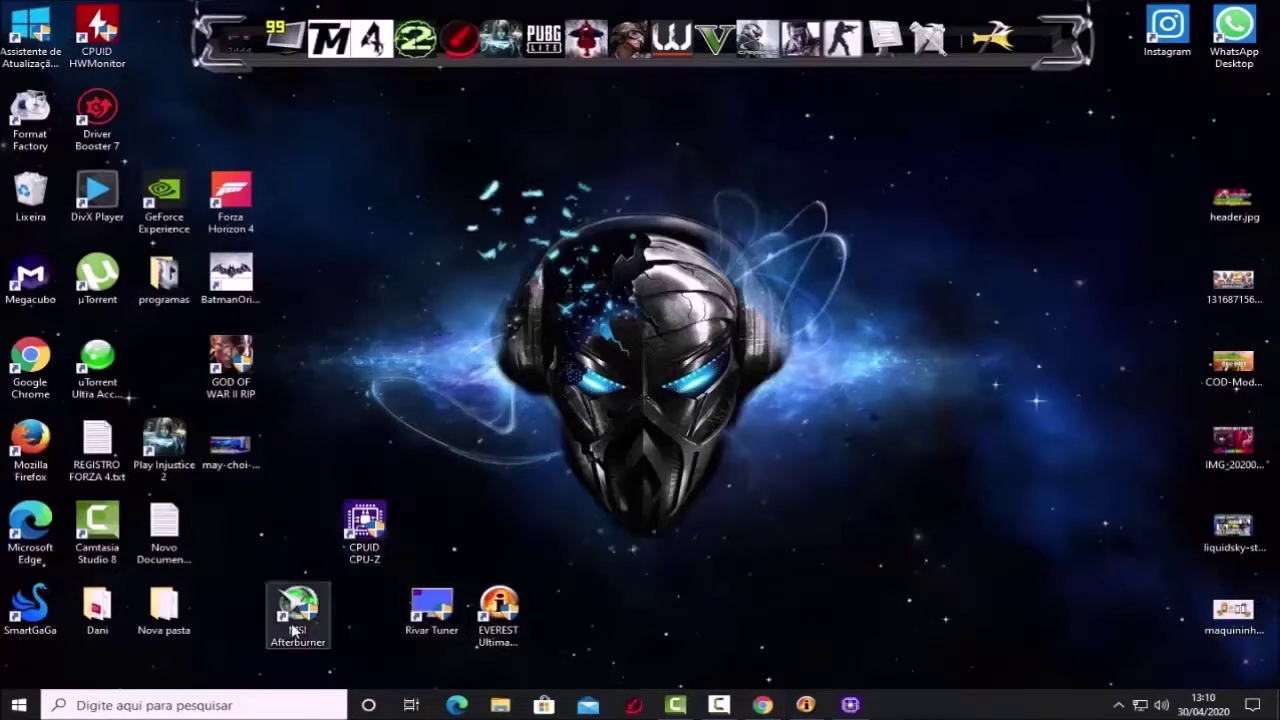
pyautogui.moveTo(282, 622); pyautogui.dragTo(308, 572)
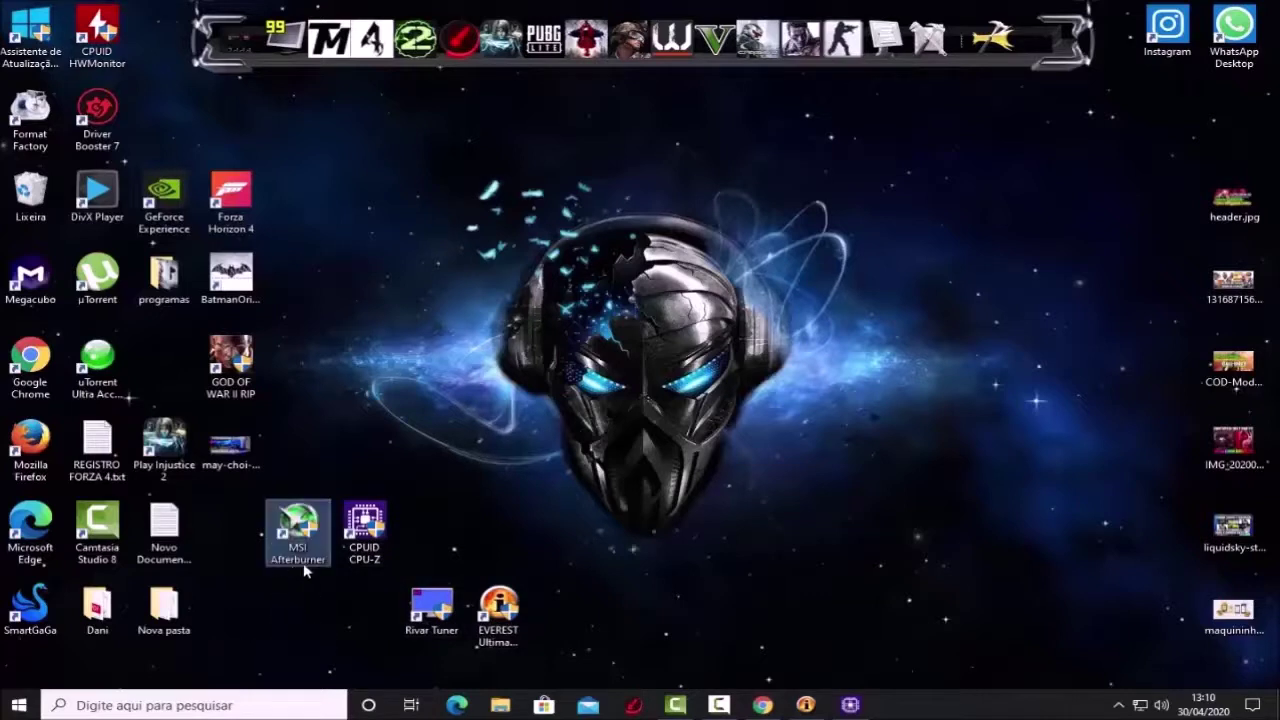
# Open the MSI Afterburner and RivaTuner Statistics Server windows from the programs running in the background.
pyautogui.click(1118, 705)
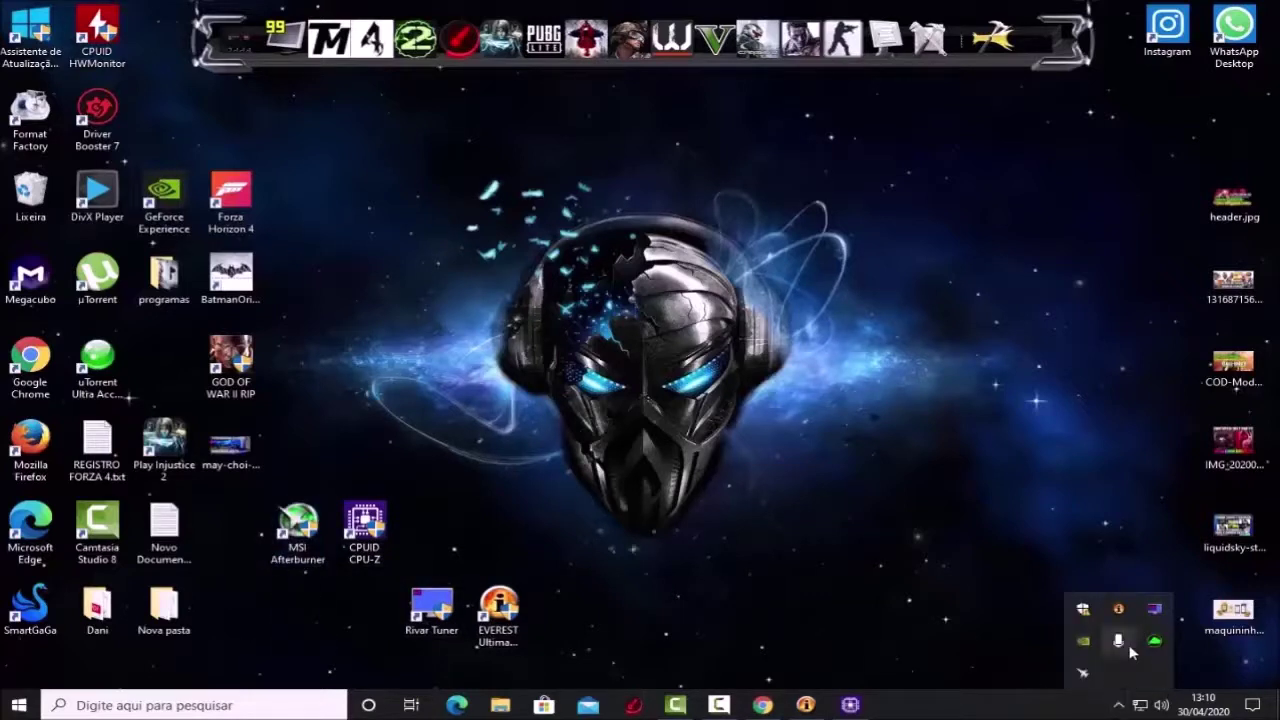
pyautogui.click(1083, 673)
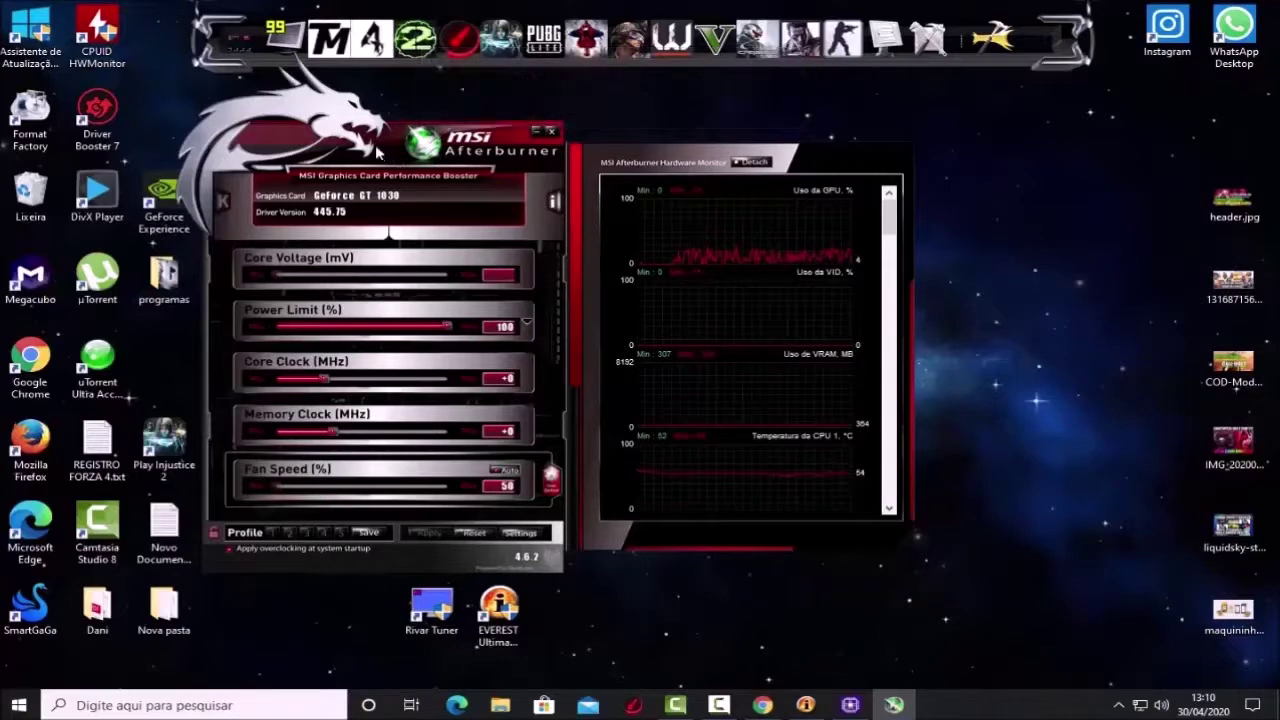
pyautogui.moveTo(382, 152); pyautogui.dragTo(354, 125)
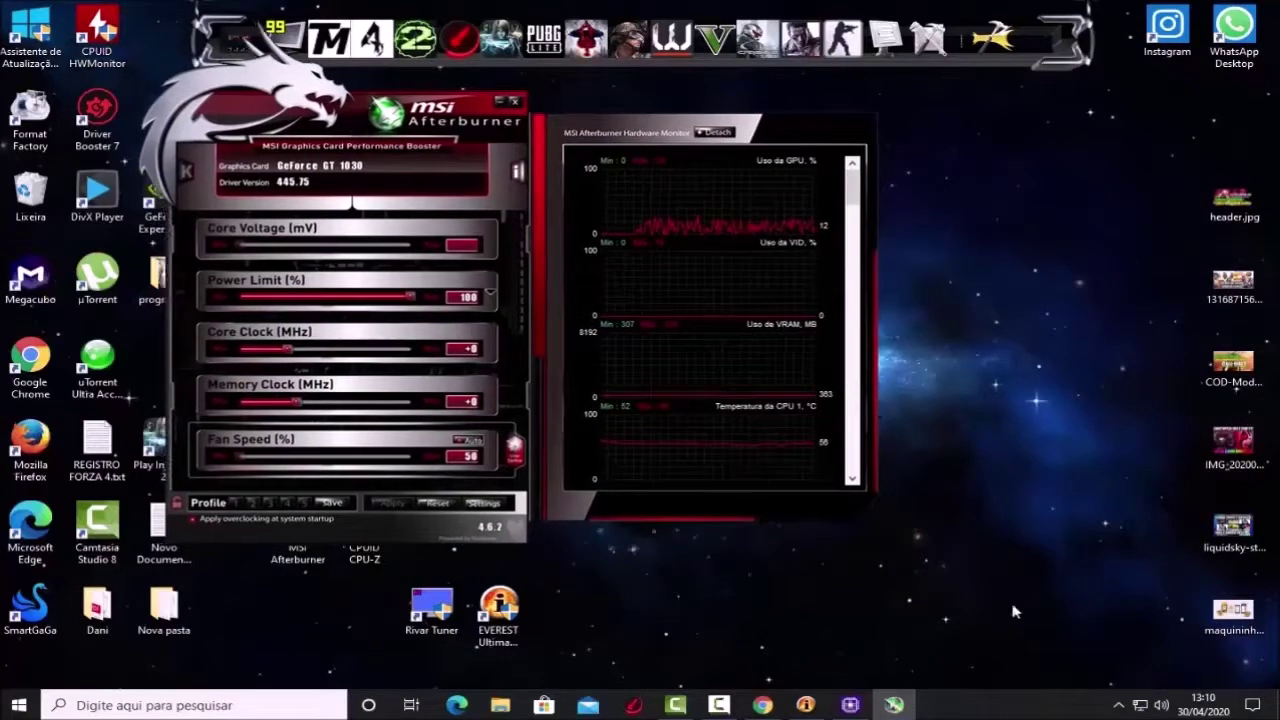
pyautogui.click(1118, 705)
pyautogui.click(1155, 640)
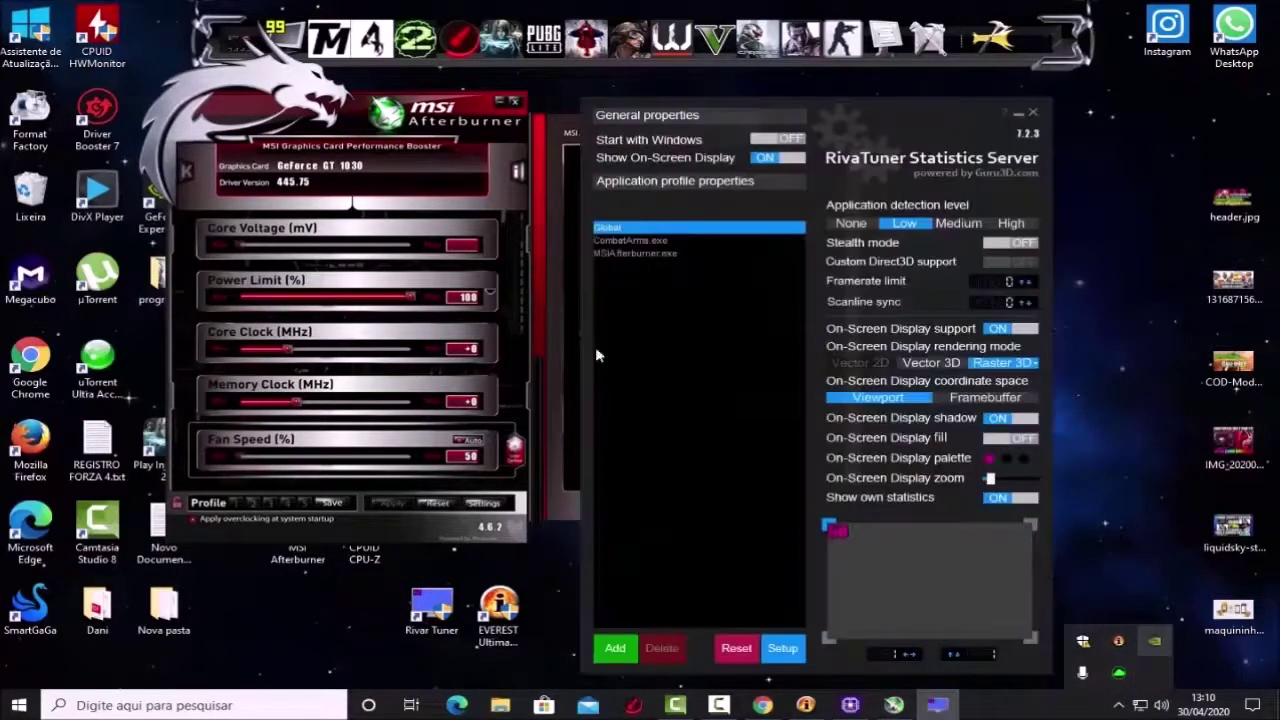
# Place the MSI Afterburner and RivaTuner Statistics Server windows side by side for viewing, and minimize both.
pyautogui.moveTo(360, 118); pyautogui.dragTo(263, 118)
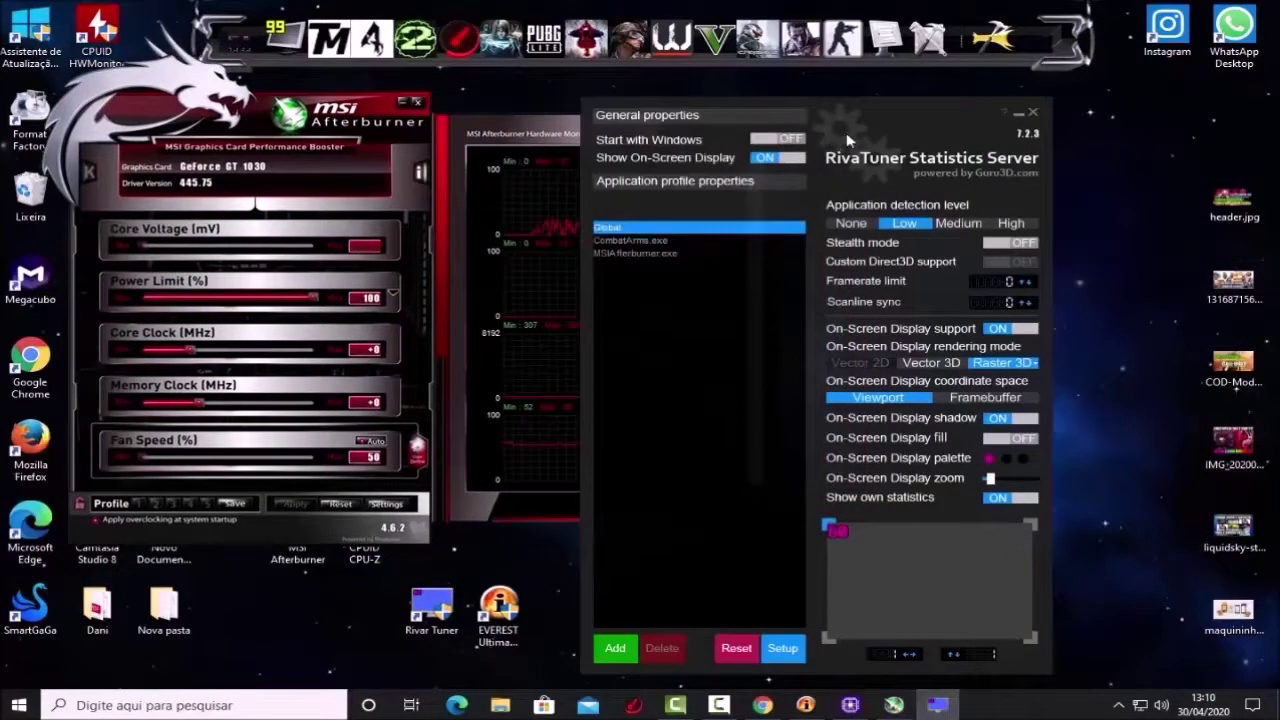
pyautogui.moveTo(846, 132); pyautogui.dragTo(1010, 108)
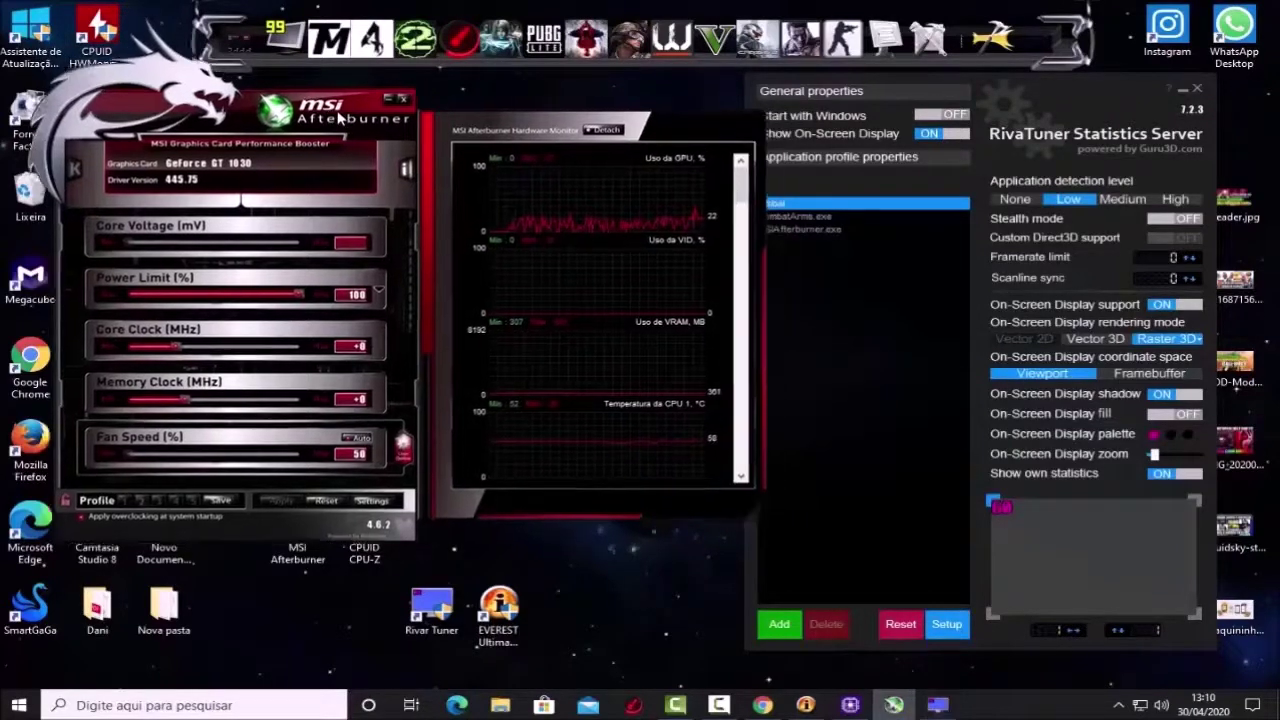
pyautogui.moveTo(360, 130); pyautogui.dragTo(342, 125)
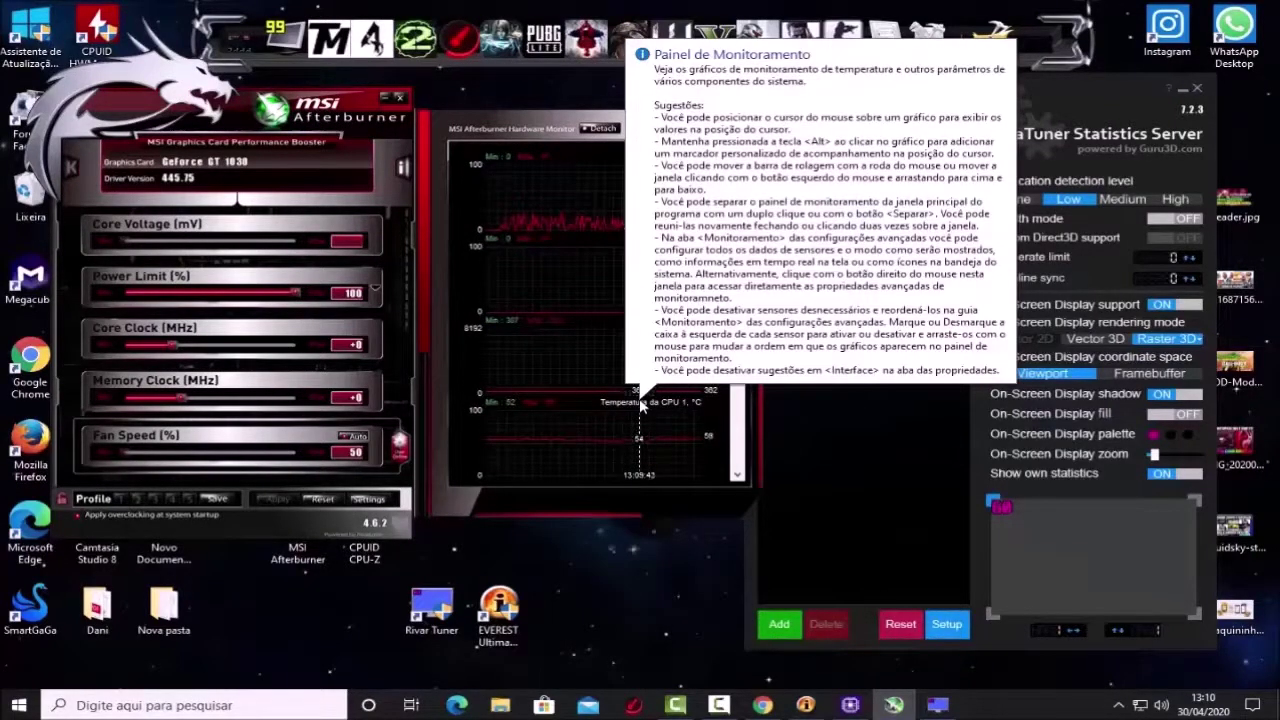
pyautogui.moveTo(1138, 92); pyautogui.dragTo(1144, 92)
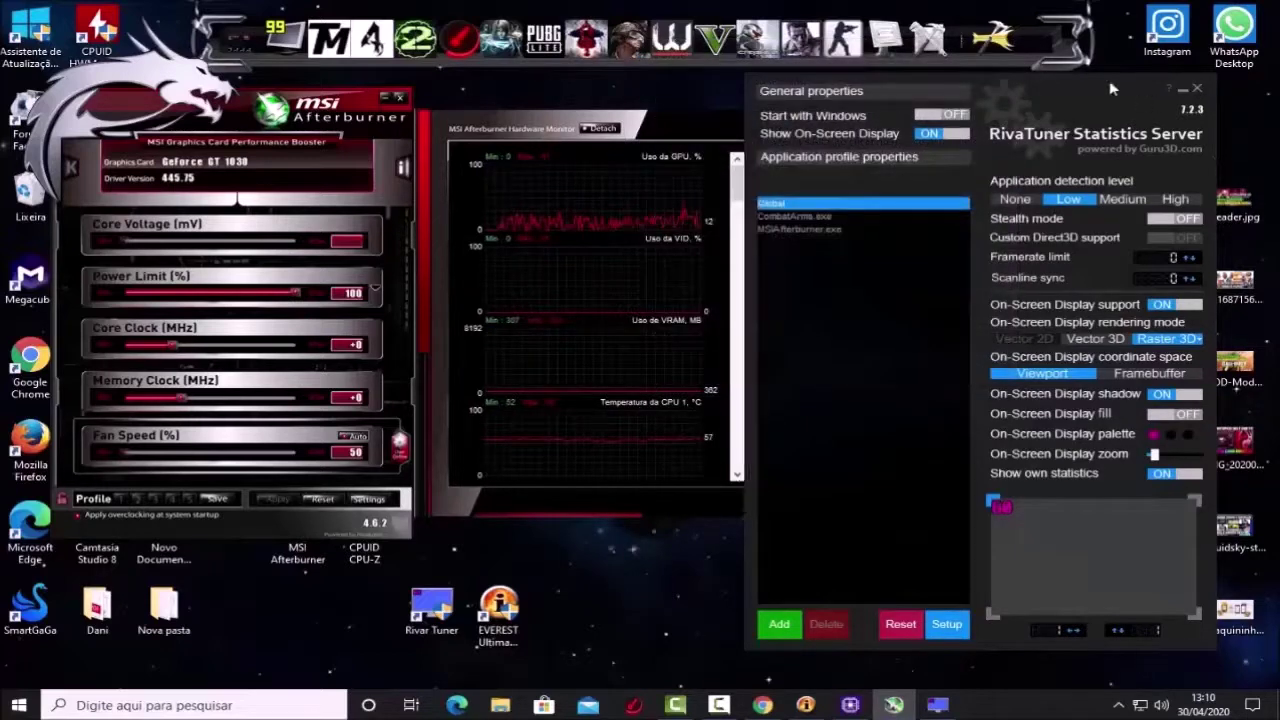
pyautogui.click(1188, 89)
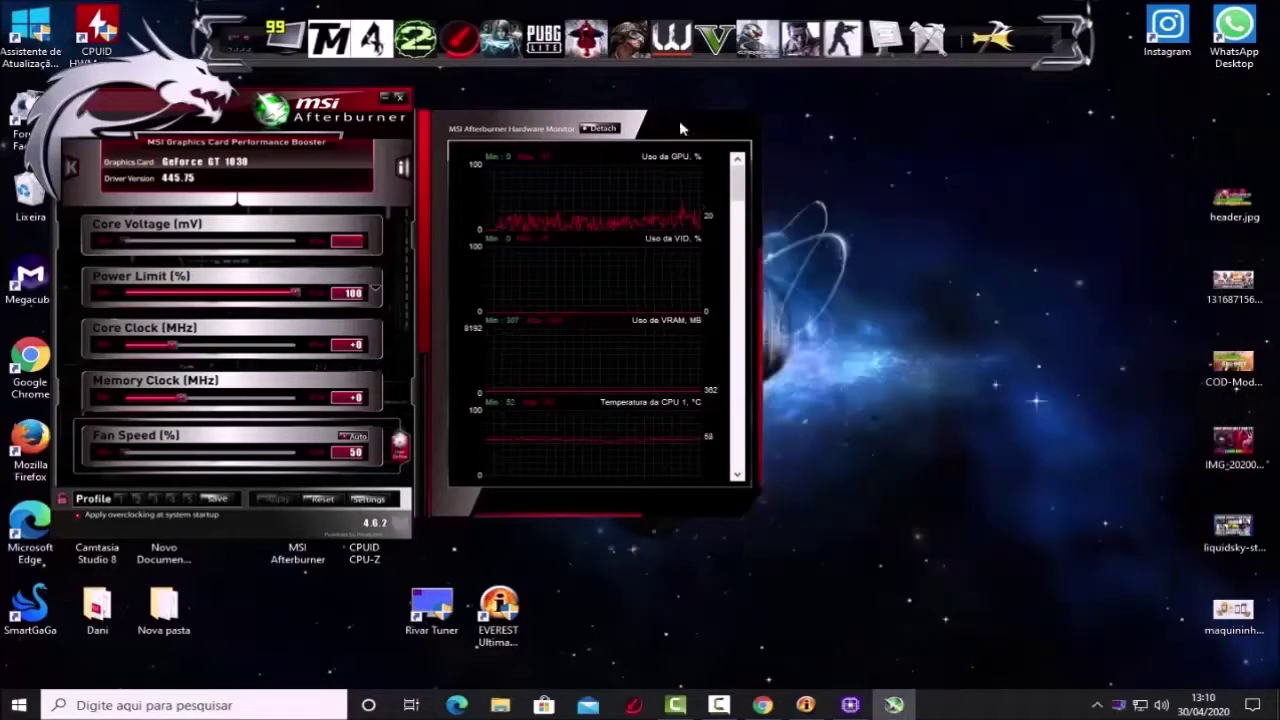
pyautogui.click(385, 99)
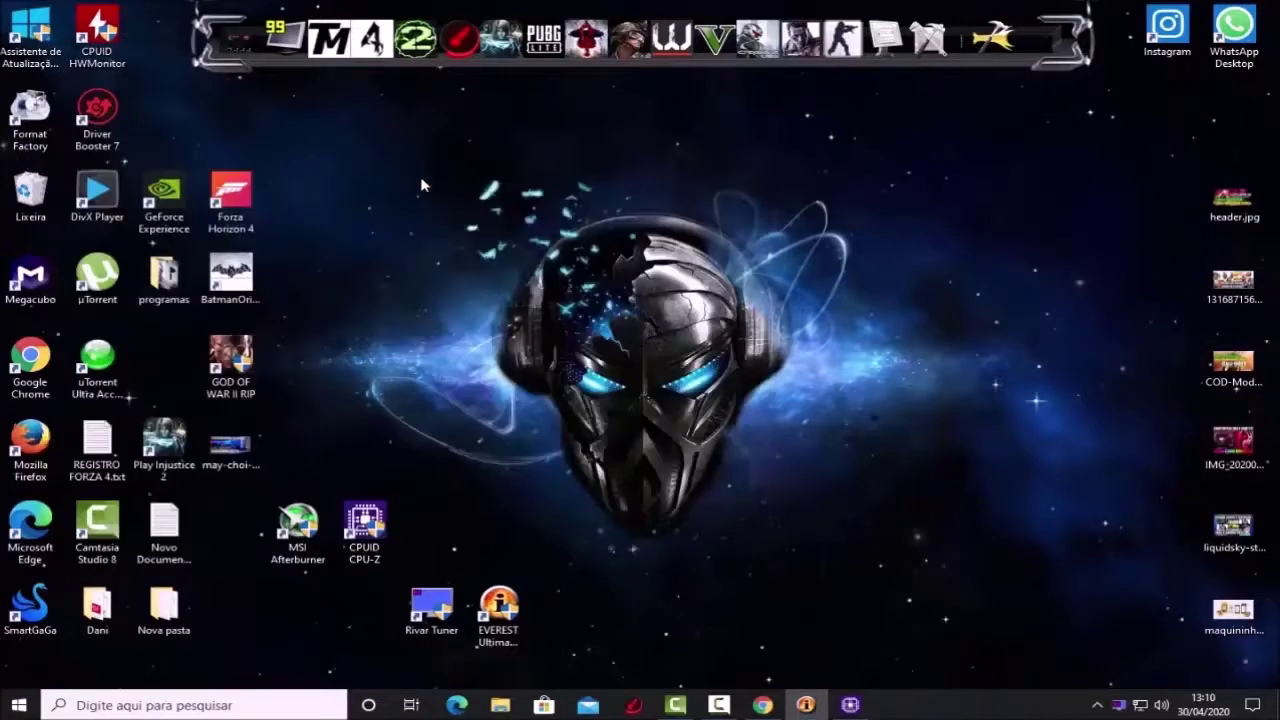
# Switch to Chrome, place the Baixaki CPU-Z page ahead of the EVEREST page, and view its download section.
pyautogui.click(760, 705)
pyautogui.click(520, 12)
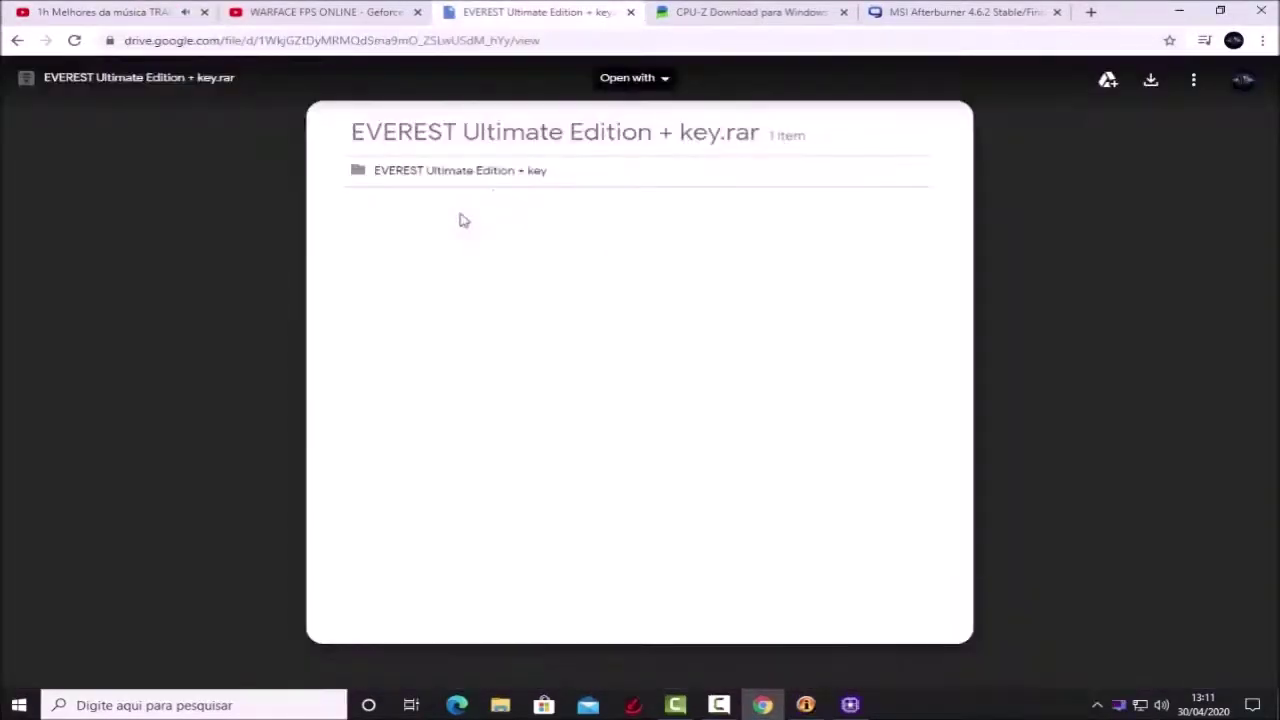
pyautogui.click(295, 12)
pyautogui.click(722, 14)
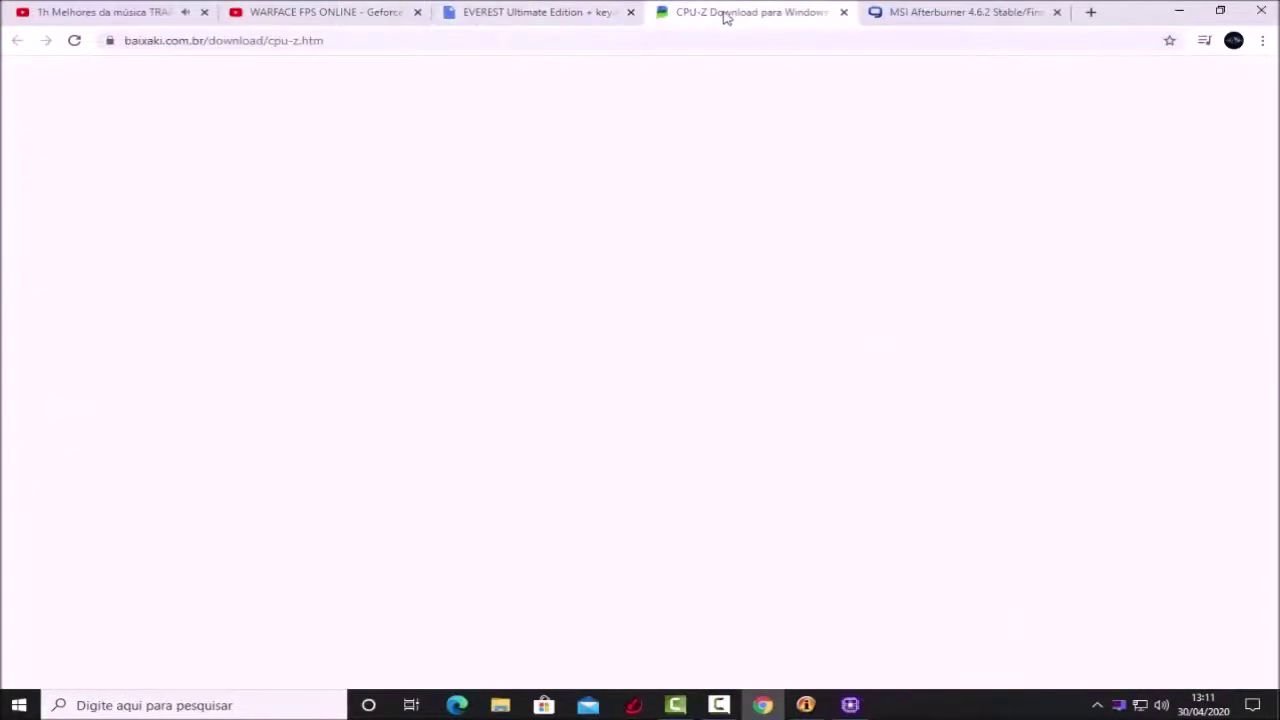
pyautogui.moveTo(500, 30)
pyautogui.mouseDown()
pyautogui.moveTo(395, 14)
pyautogui.moveTo(492, 17)
pyautogui.mouseUp()
pyautogui.scroll(-2, 57, 394)
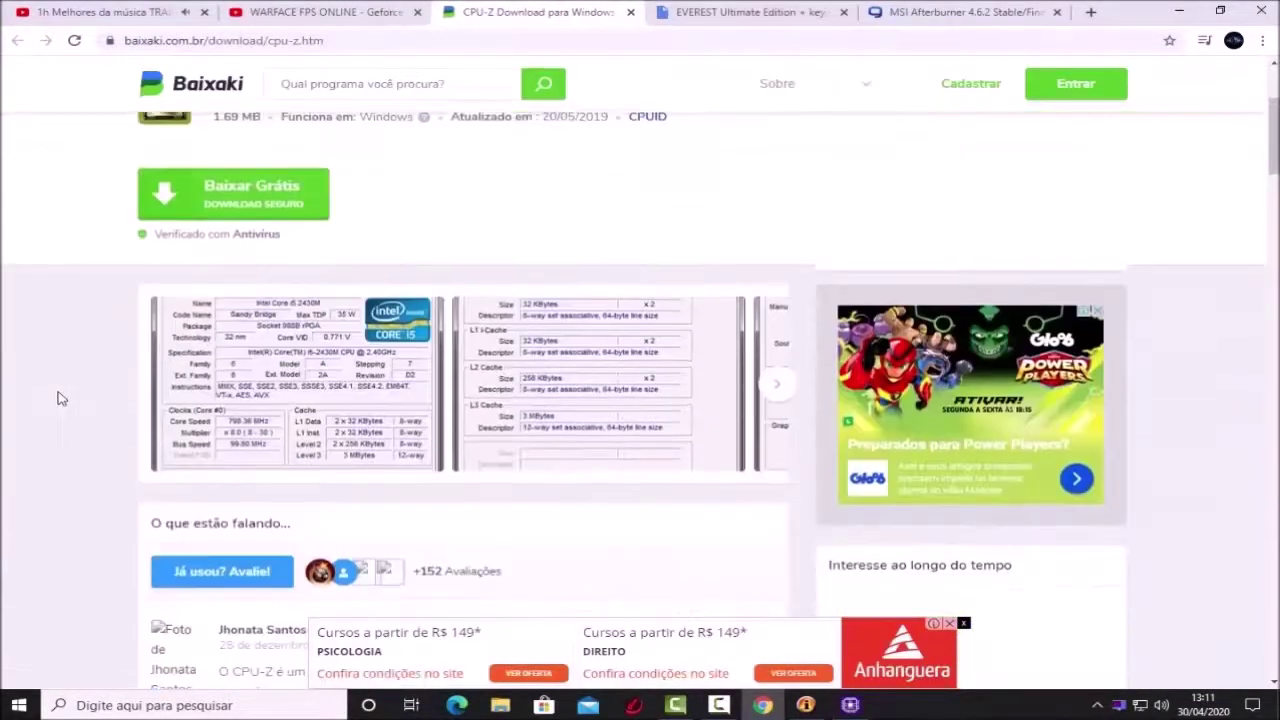
pyautogui.scroll(1, 77, 397)
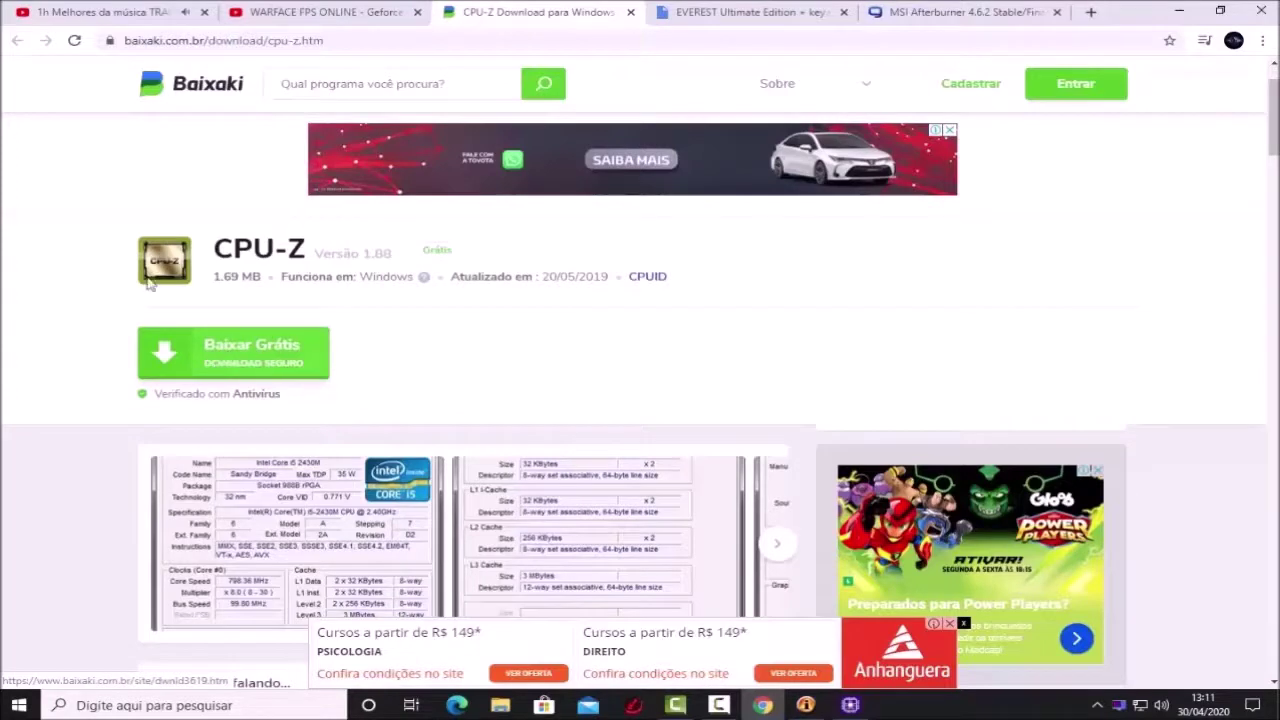
# View the Google Drive page for EVEREST Ultimate Edition + key.rar and point out the archive's title.
pyautogui.click(766, 14)
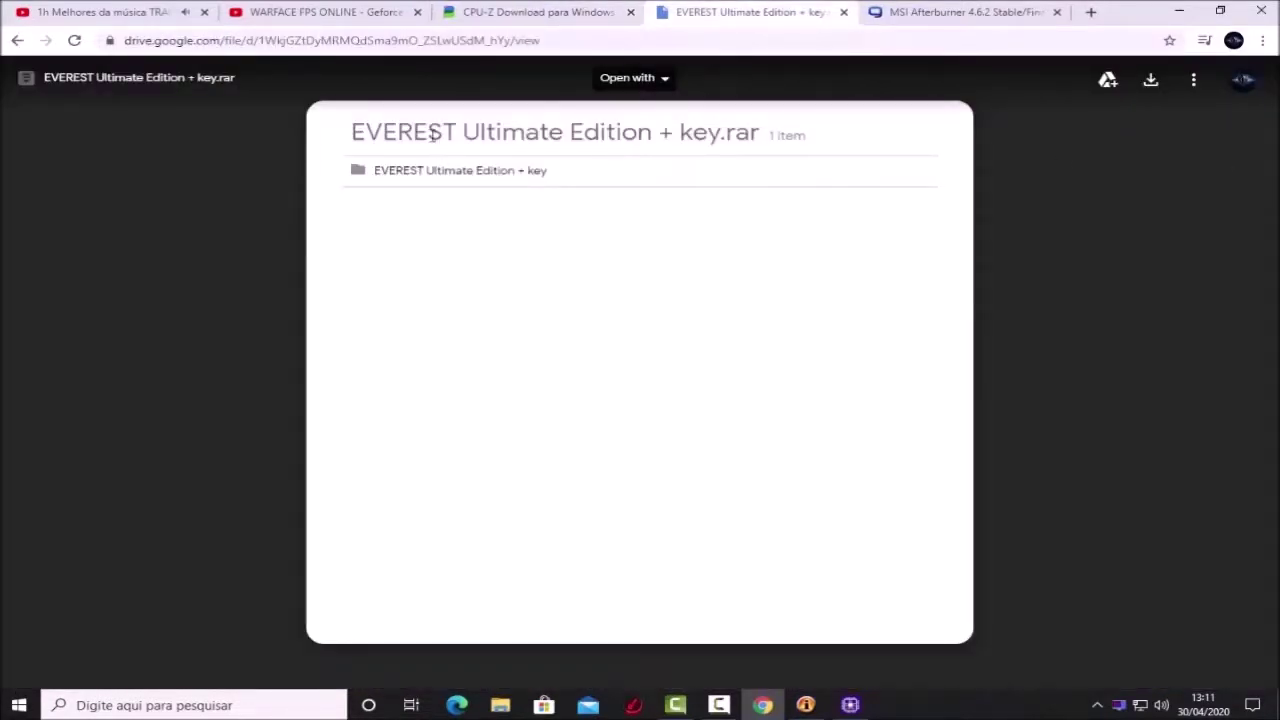
pyautogui.doubleClick(664, 133)
pyautogui.click(667, 135)
pyautogui.doubleClick(666, 134)
pyautogui.click(676, 137)
# Find the 4.6.2 Stable/Final entry under Download Locations on Guru3D's MSI Afterburner page, and minimize the browser.
pyautogui.click(912, 22)
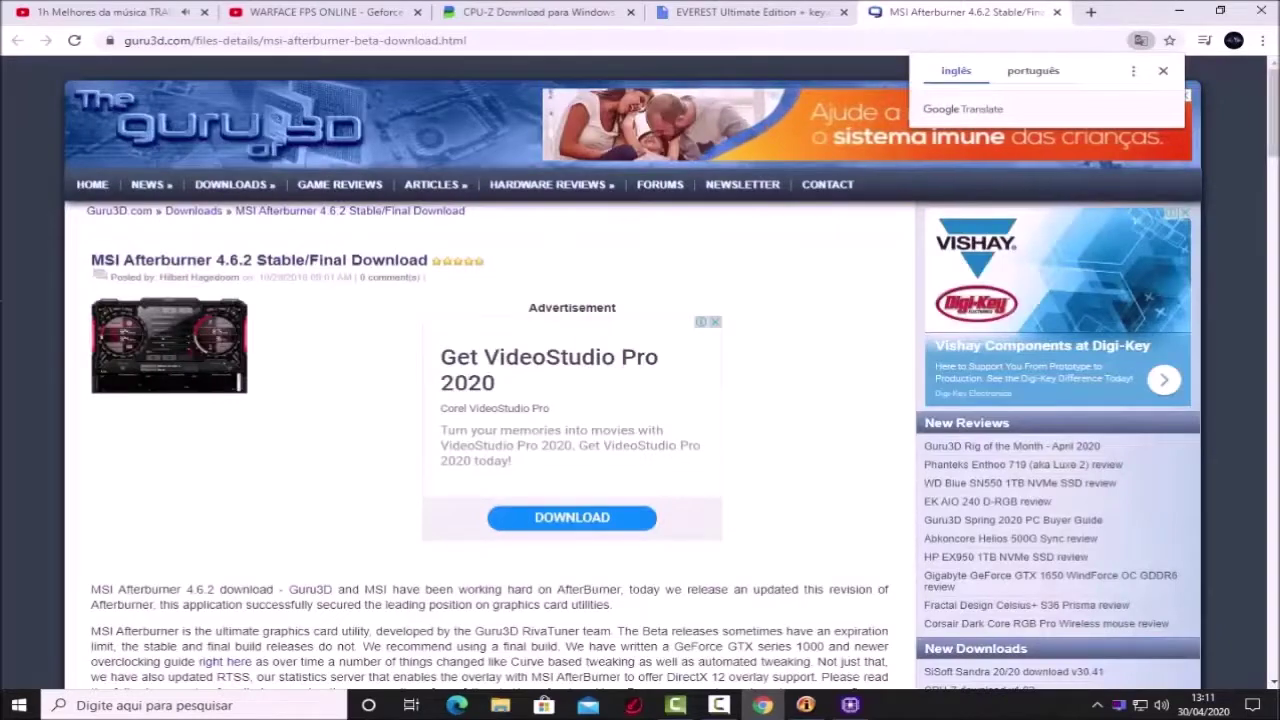
pyautogui.scroll(-5, 33, 290)
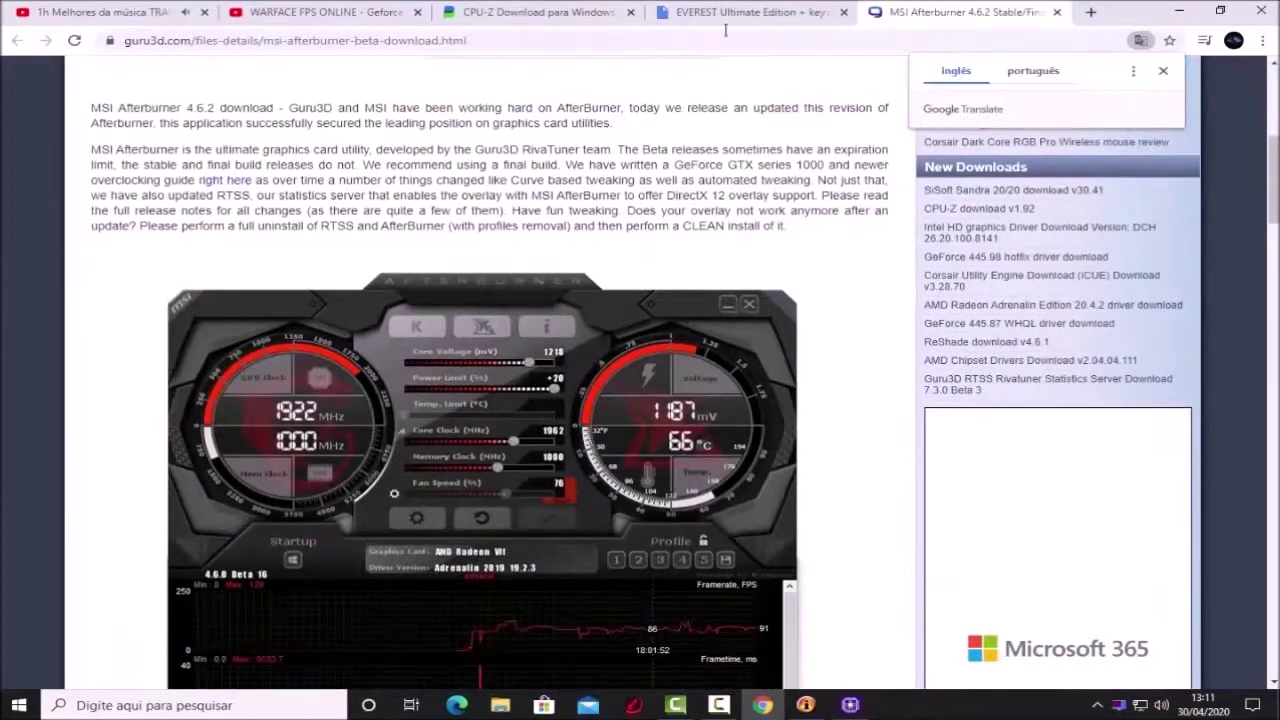
pyautogui.scroll(-3, 34, 306)
pyautogui.scroll(-15, 35, 304)
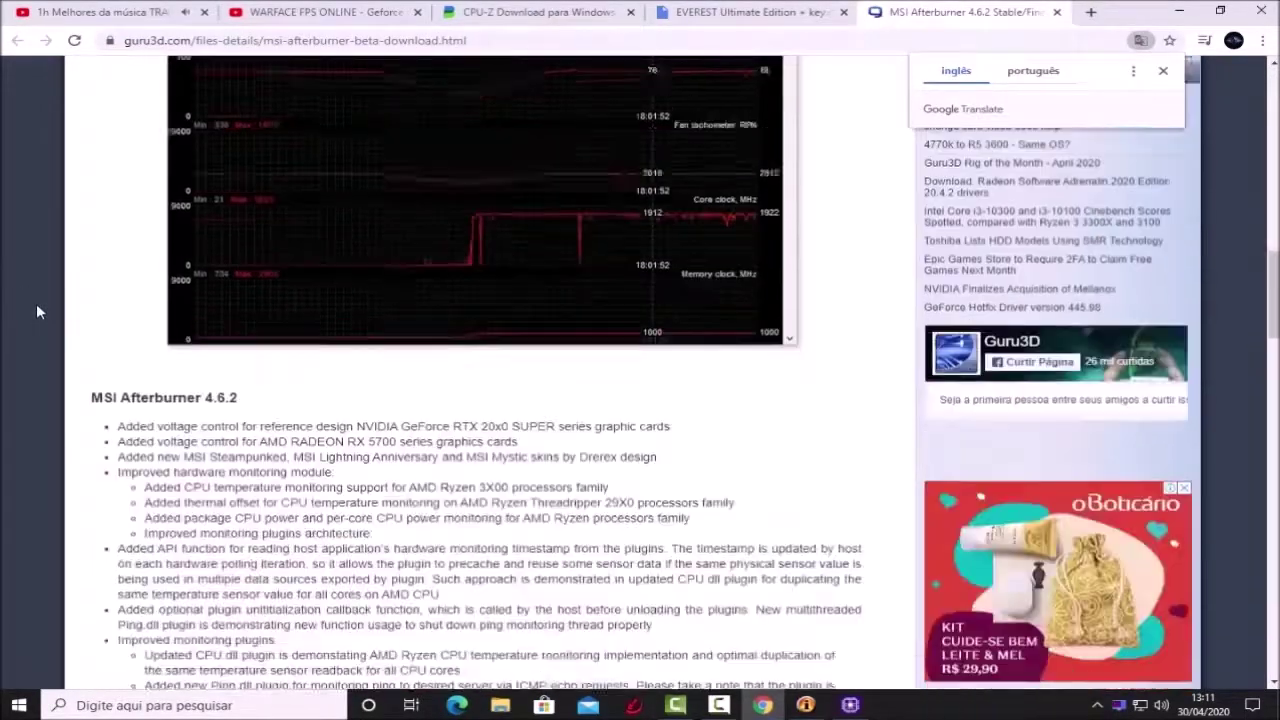
pyautogui.scroll(-20, 37, 311)
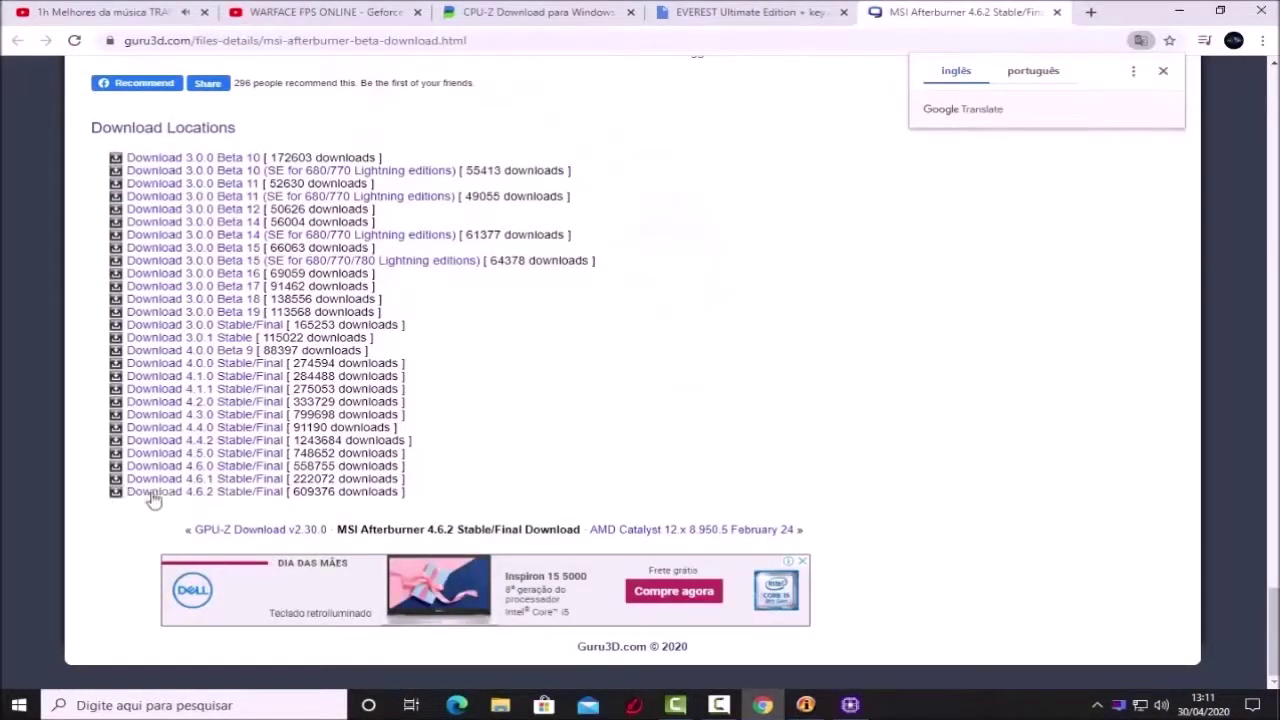
pyautogui.moveTo(89, 503); pyautogui.dragTo(176, 511)
pyautogui.click(176, 511)
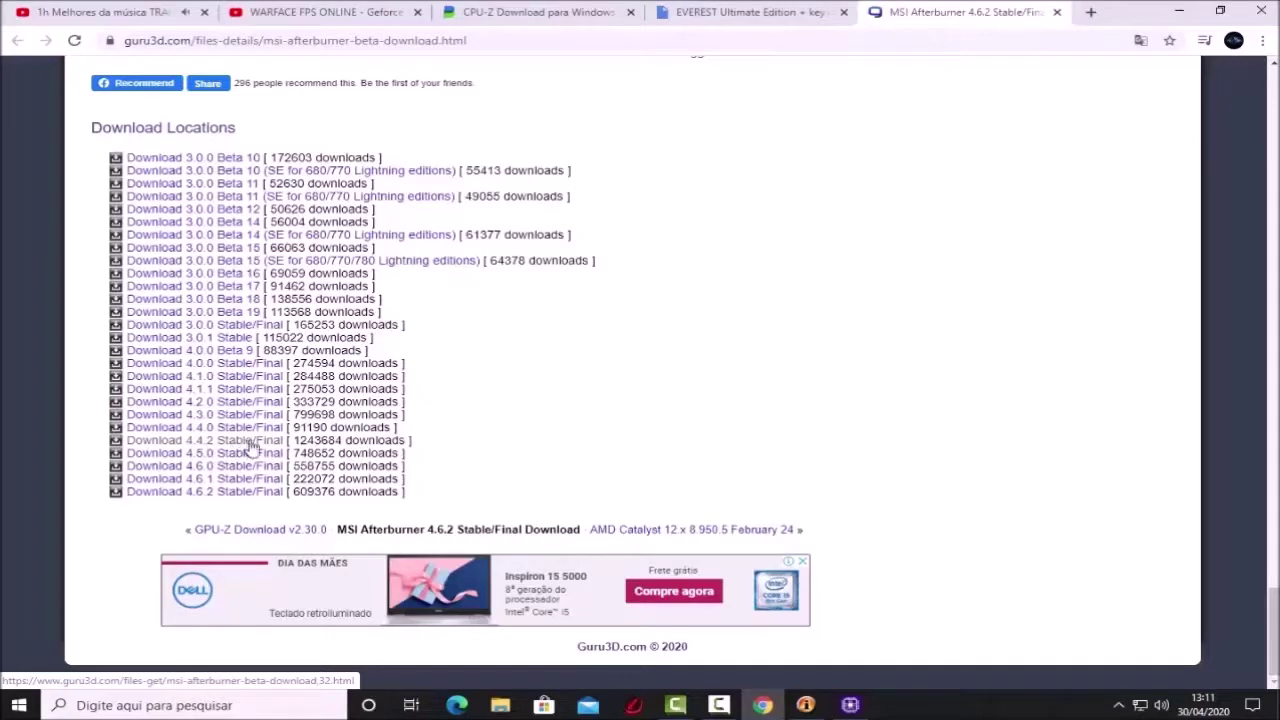
pyautogui.click(1179, 11)
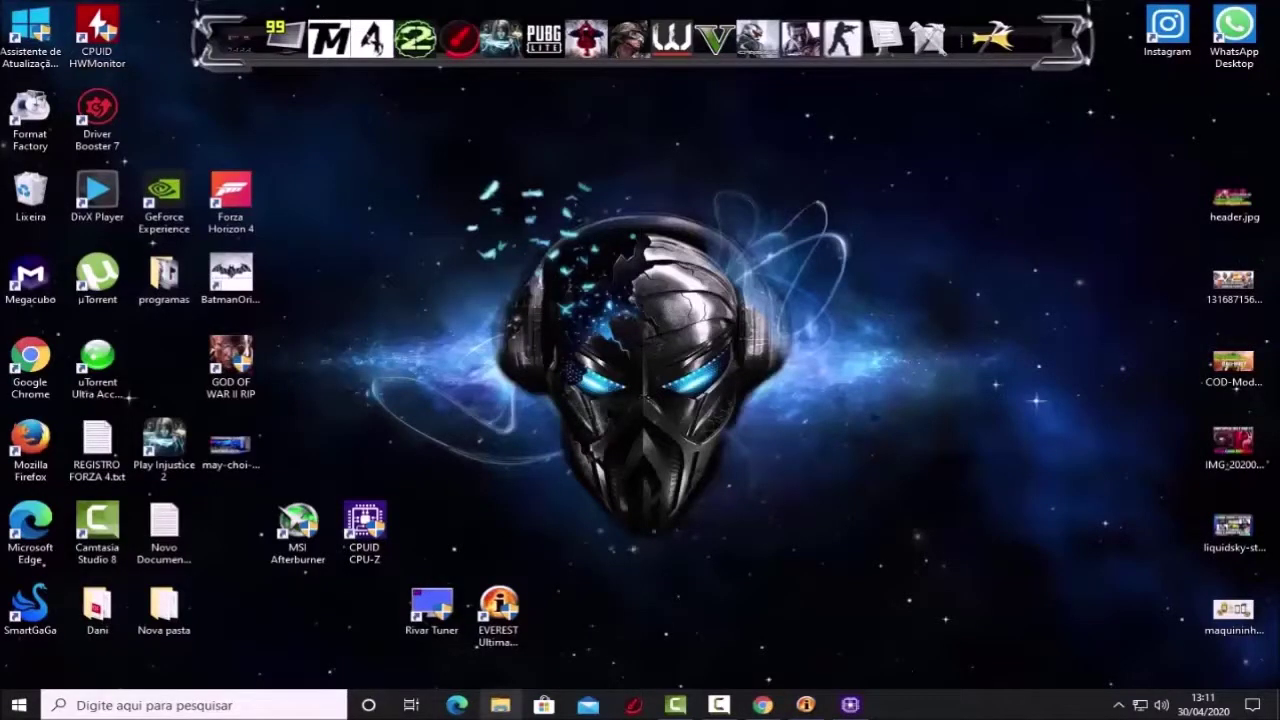
# Switch to File Explorer, search the Downloads folder for "cpu" and run Baixaki_CPU-Z.exe.
pyautogui.click(500, 705)
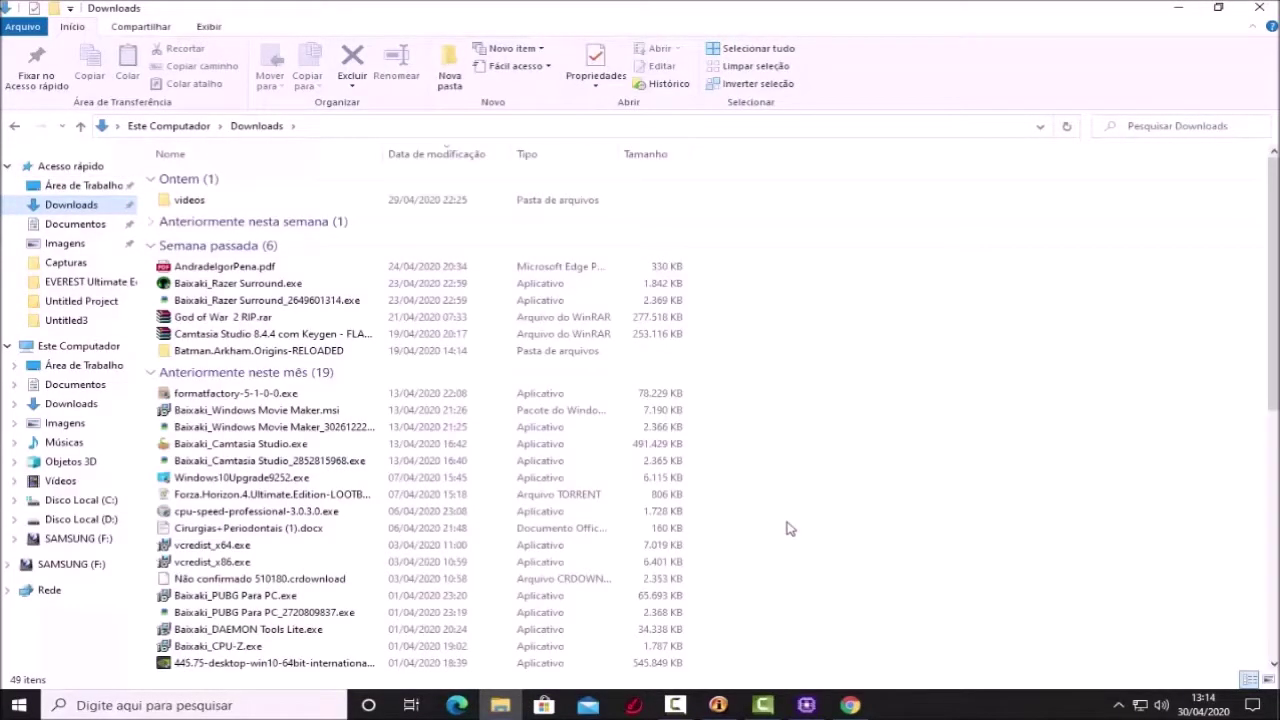
pyautogui.scroll(-11, 787, 528)
pyautogui.scroll(11, 787, 528)
pyautogui.hotkey('ctrl', 'f')
pyautogui.write('d')
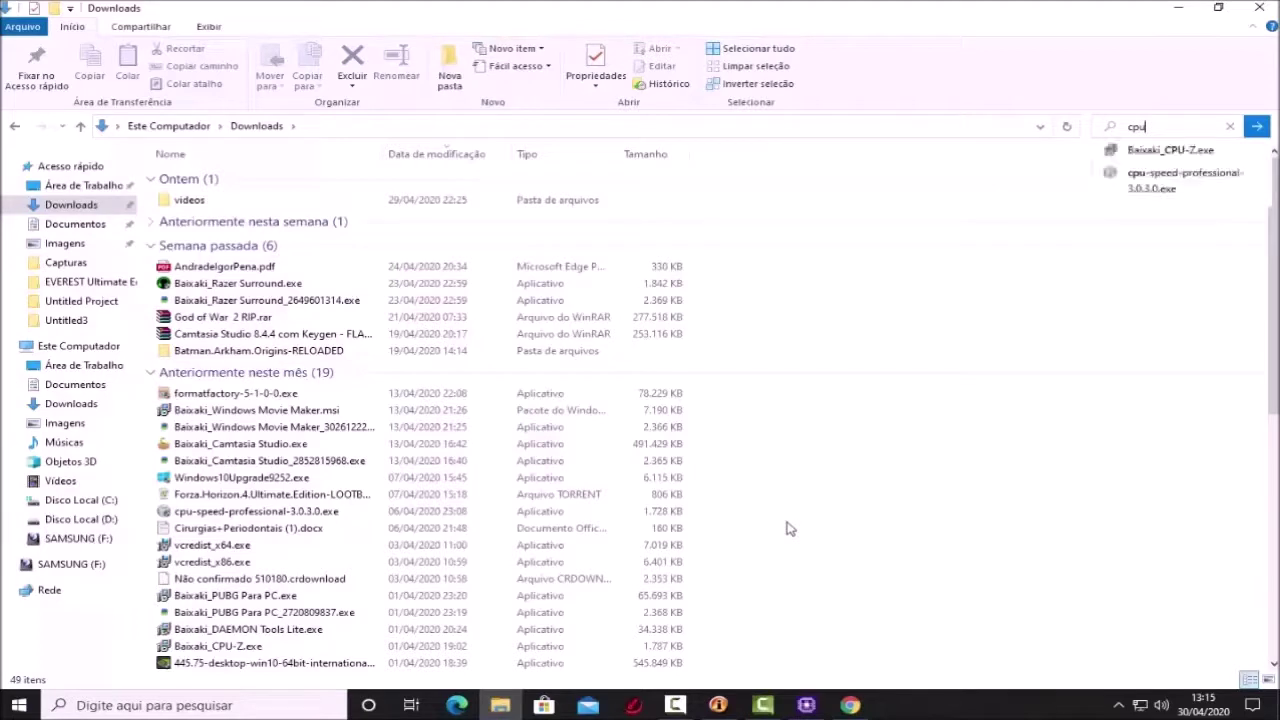
pyautogui.press('Down')
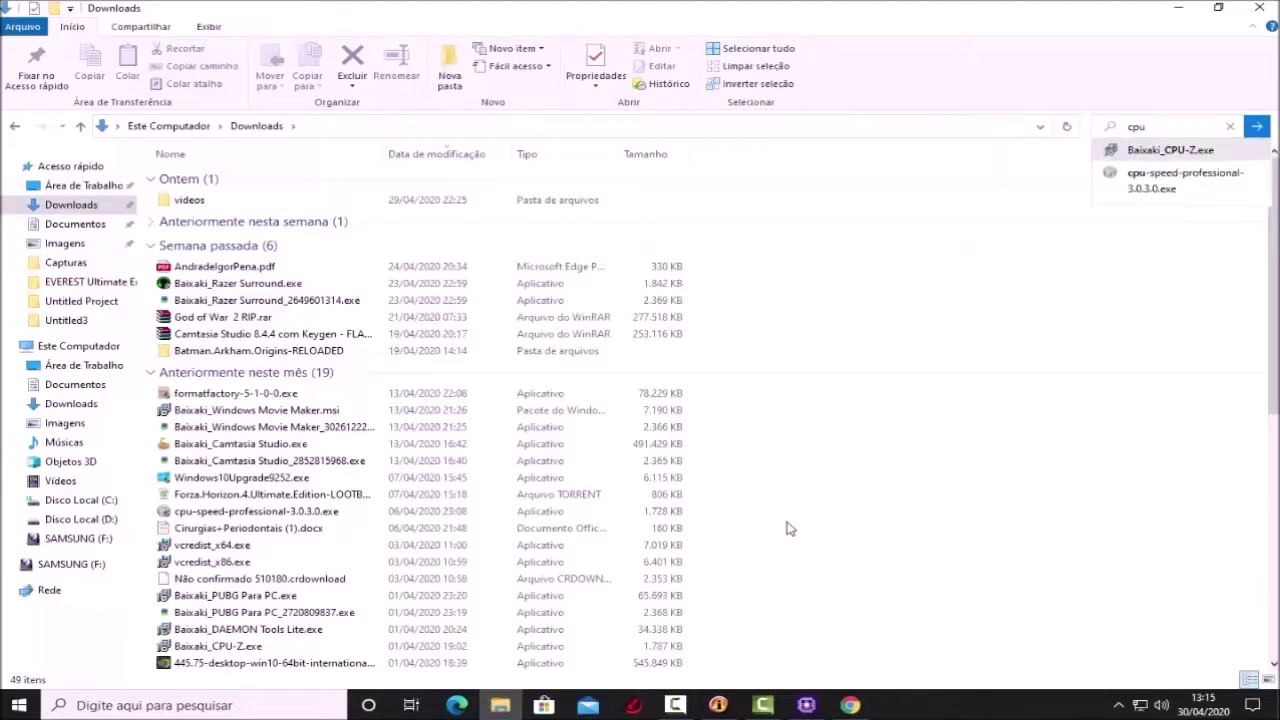
pyautogui.press('Return')
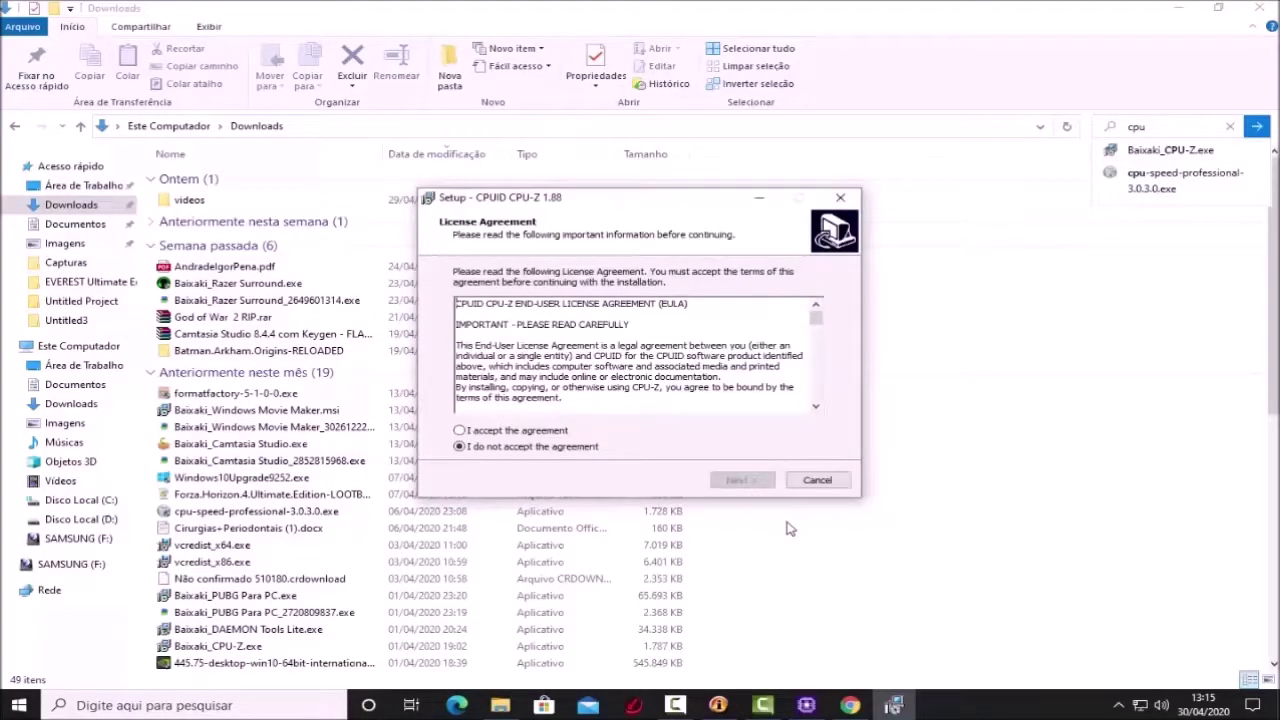
# Accept the CPU-Z 1.88 license agreement, keep the desktop icon option, proceed to Ready to Install, and cancel the setup.
pyautogui.hotkey('alt', 'a')
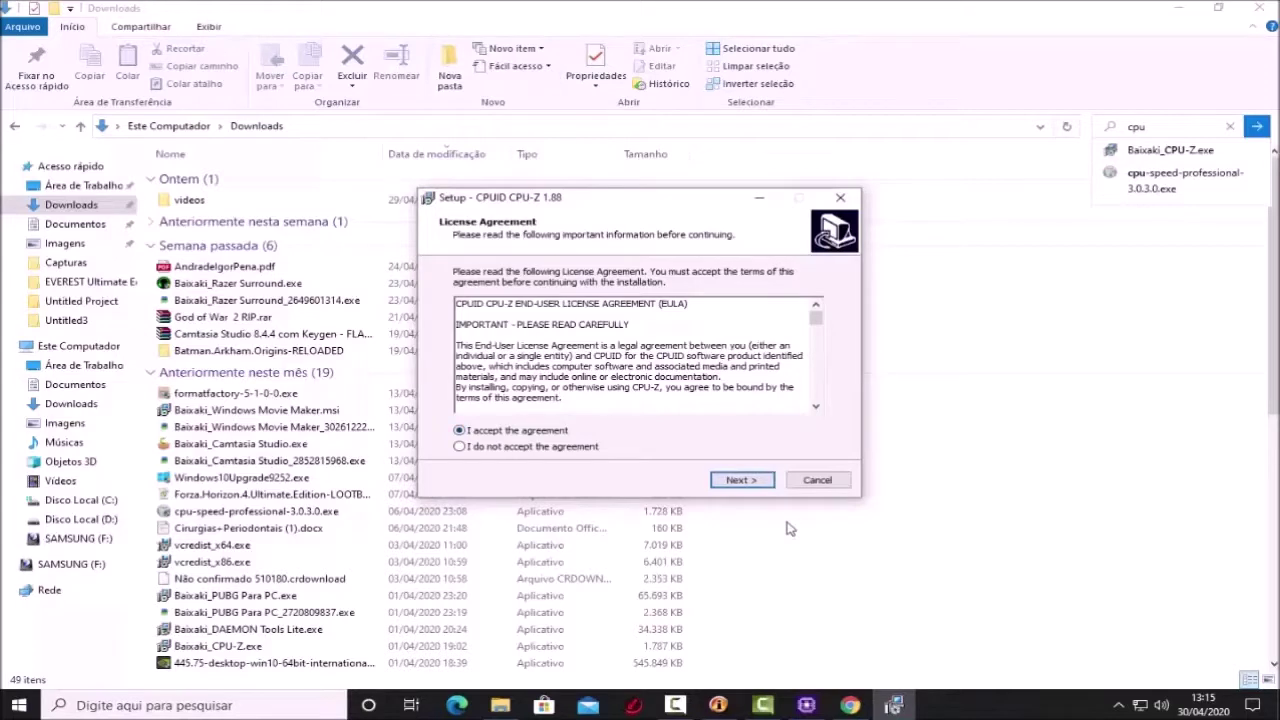
pyautogui.press('Return')
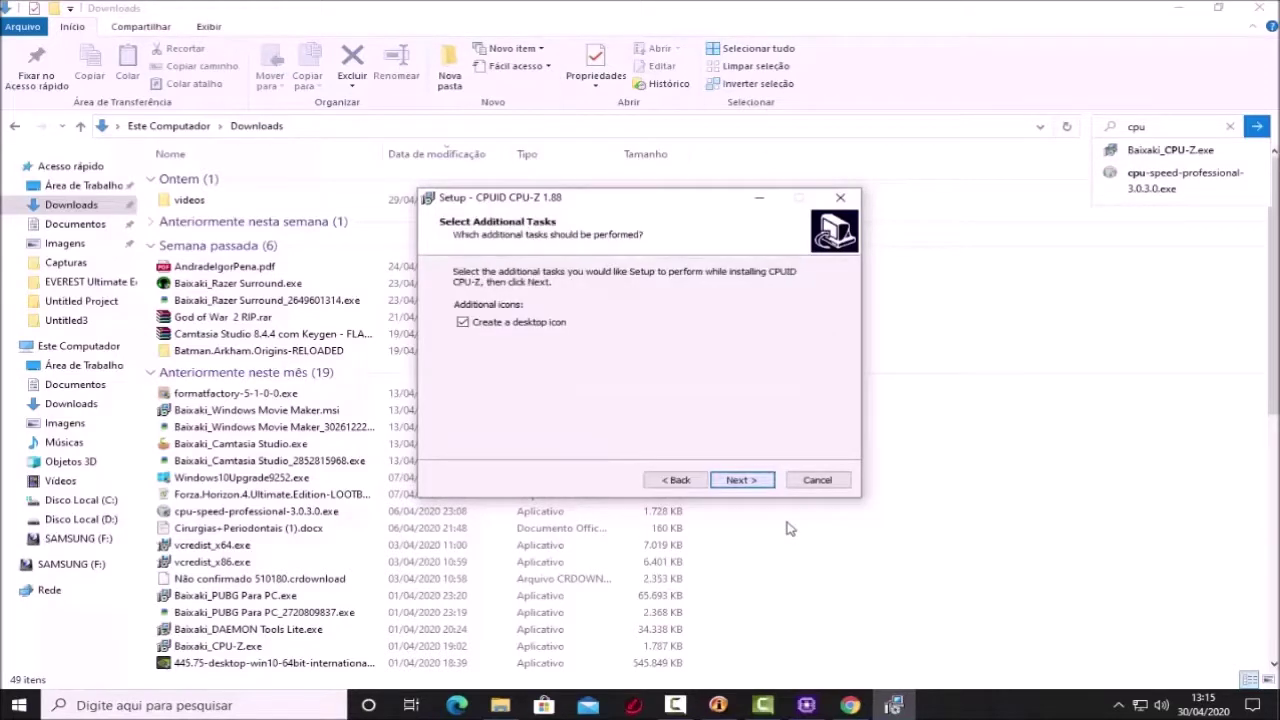
pyautogui.press('Return')
pyautogui.press('Tab')
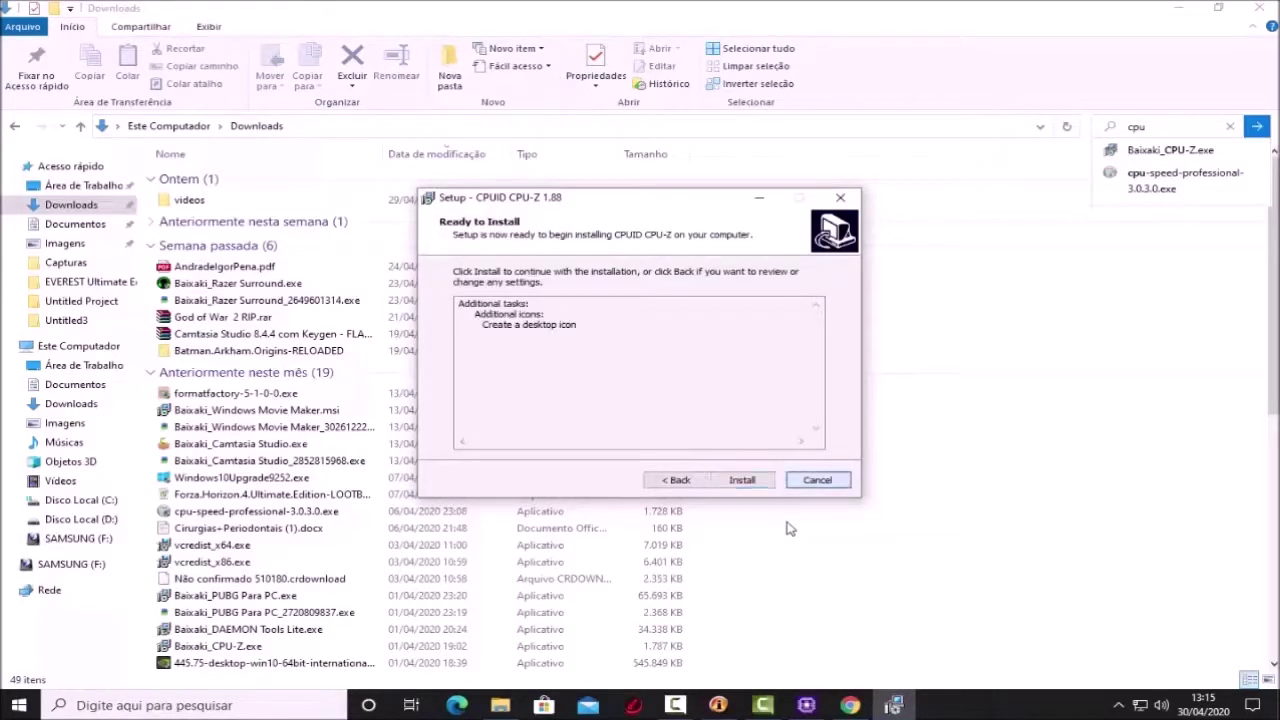
pyautogui.press('Return')
pyautogui.press('Escape')
pyautogui.press('Return')
pyautogui.press('Return')
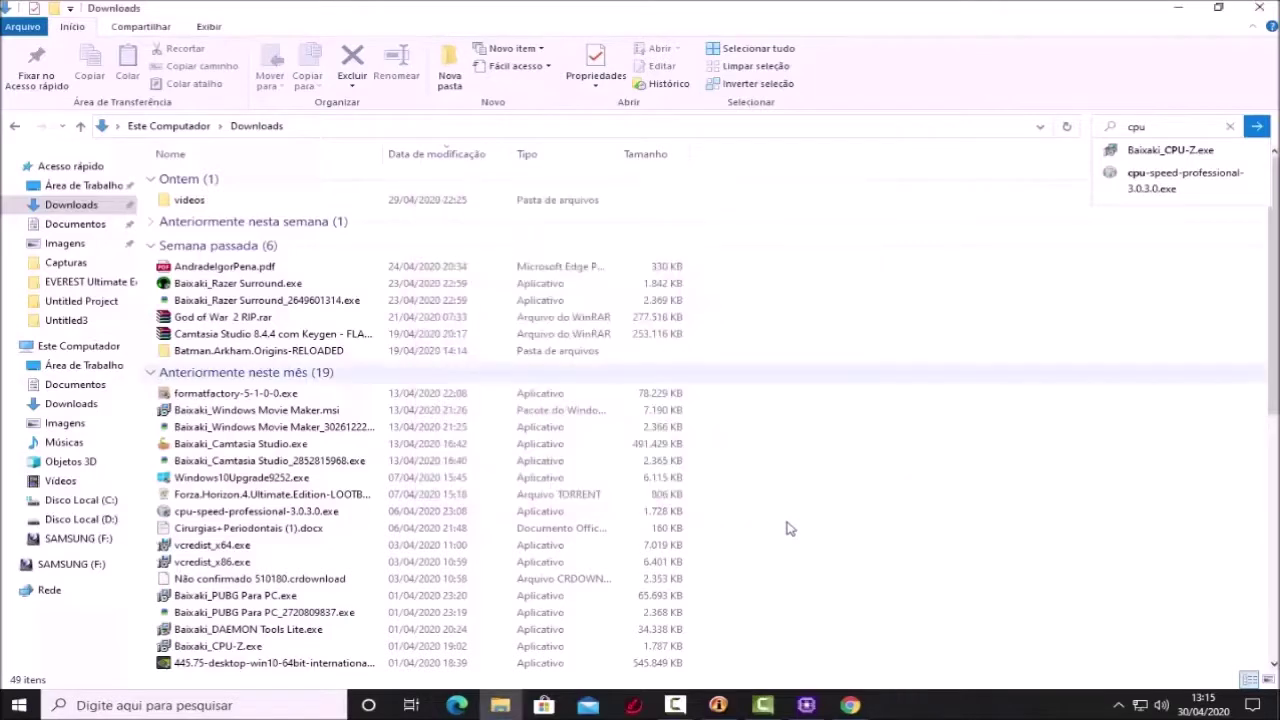
# View the shortcuts on the desktop and return to the Downloads folder.
pyautogui.press('space')
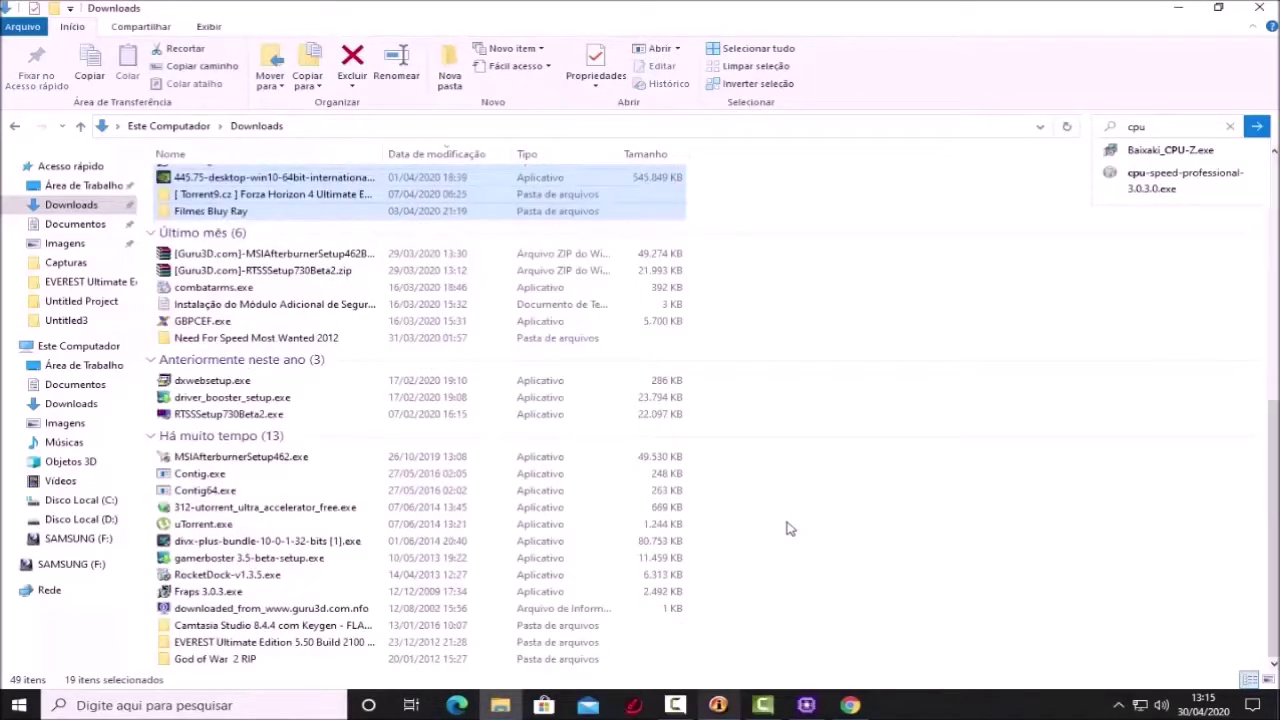
pyautogui.press('super+d')
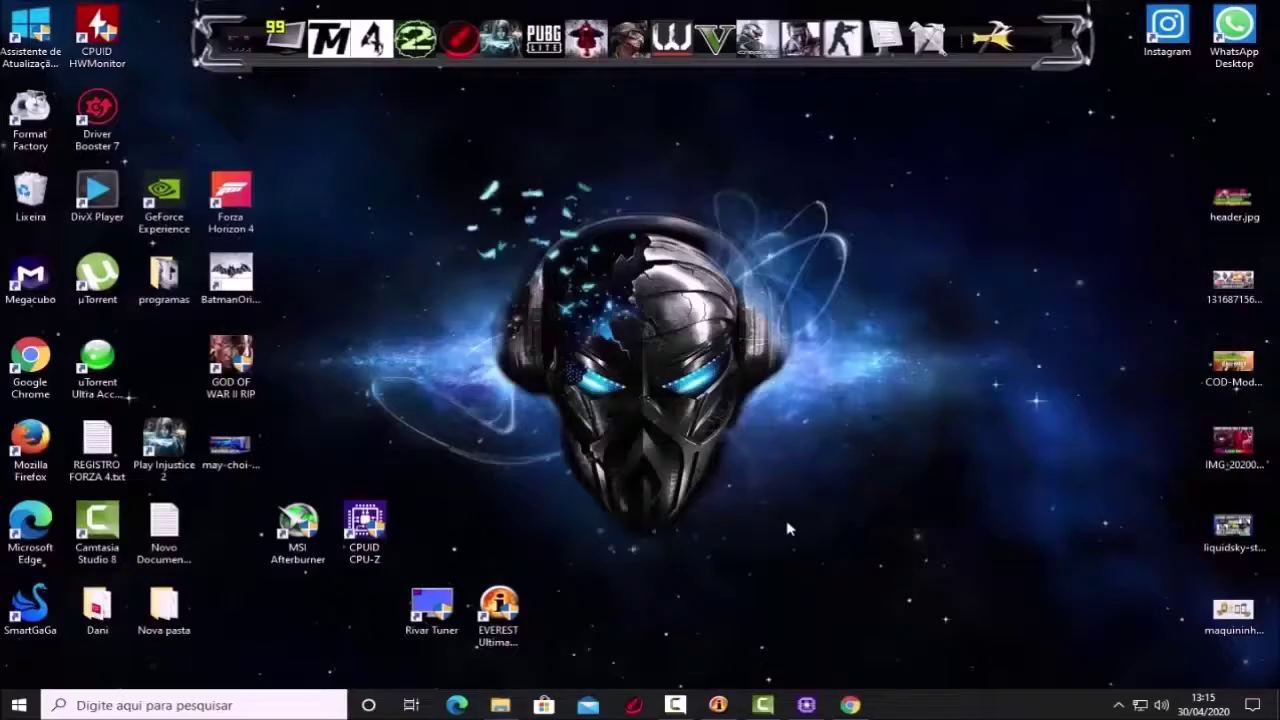
pyautogui.press('super+d')
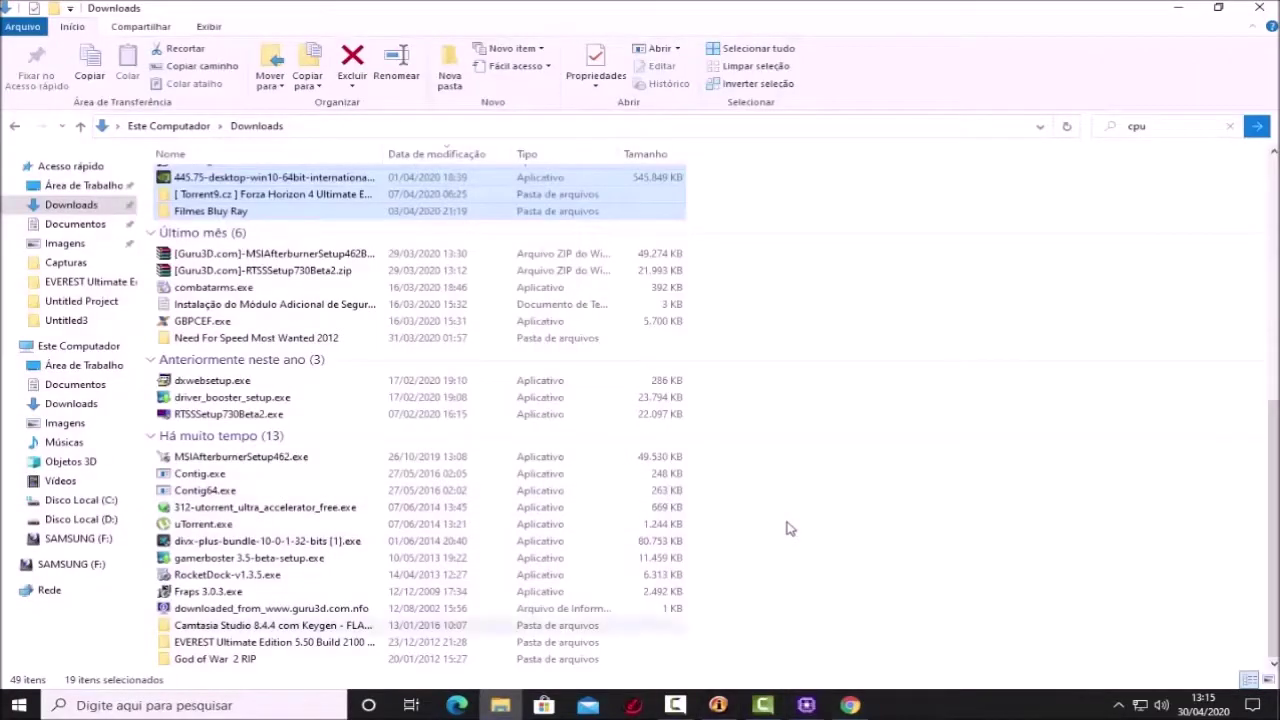
# Open the EVEREST Ultimate Edition 5.50 Build 2100 folder in Downloads and run everestultimate550.exe.
pyautogui.press('Down')
pyautogui.press('Down')
pyautogui.press('Return')
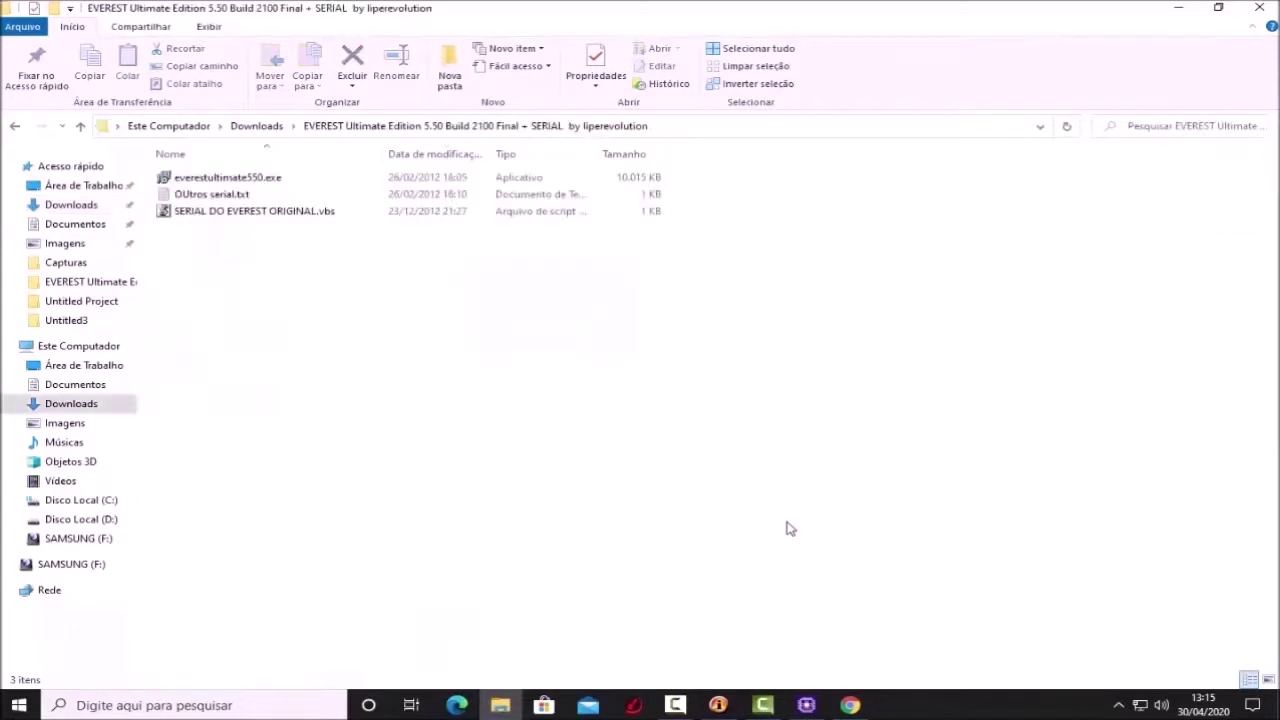
pyautogui.press('Down')
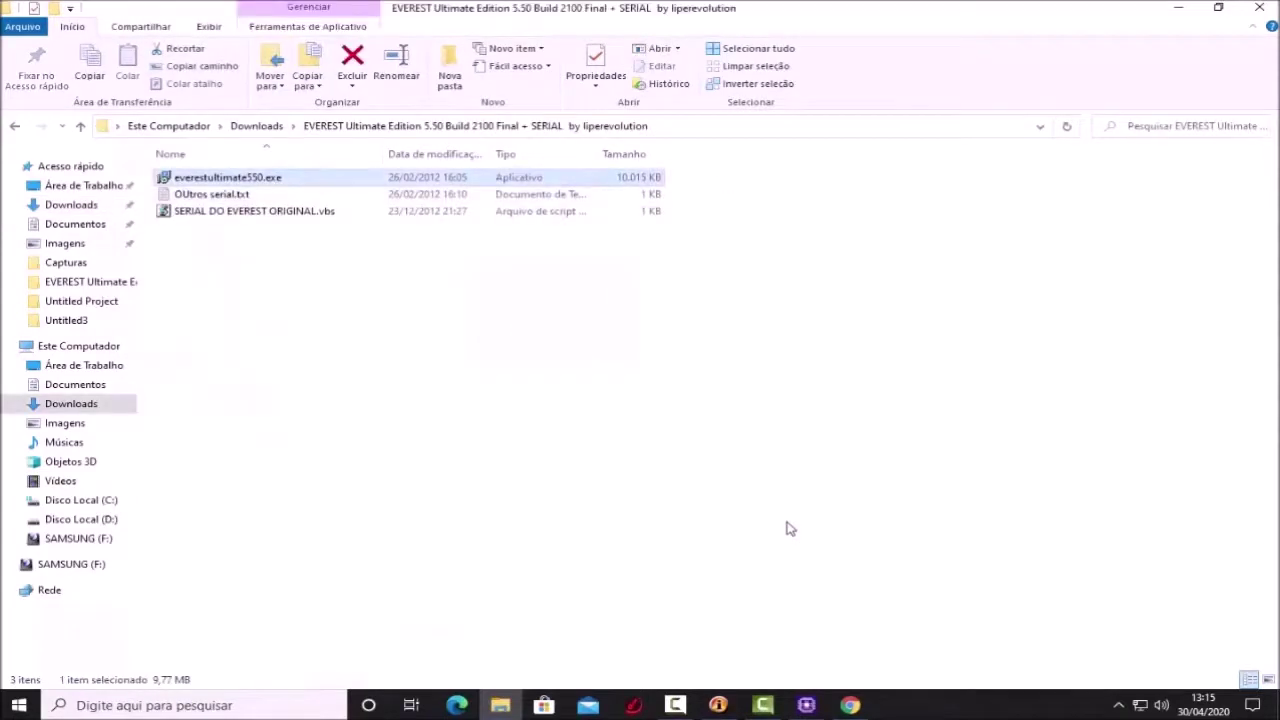
pyautogui.press('Return')
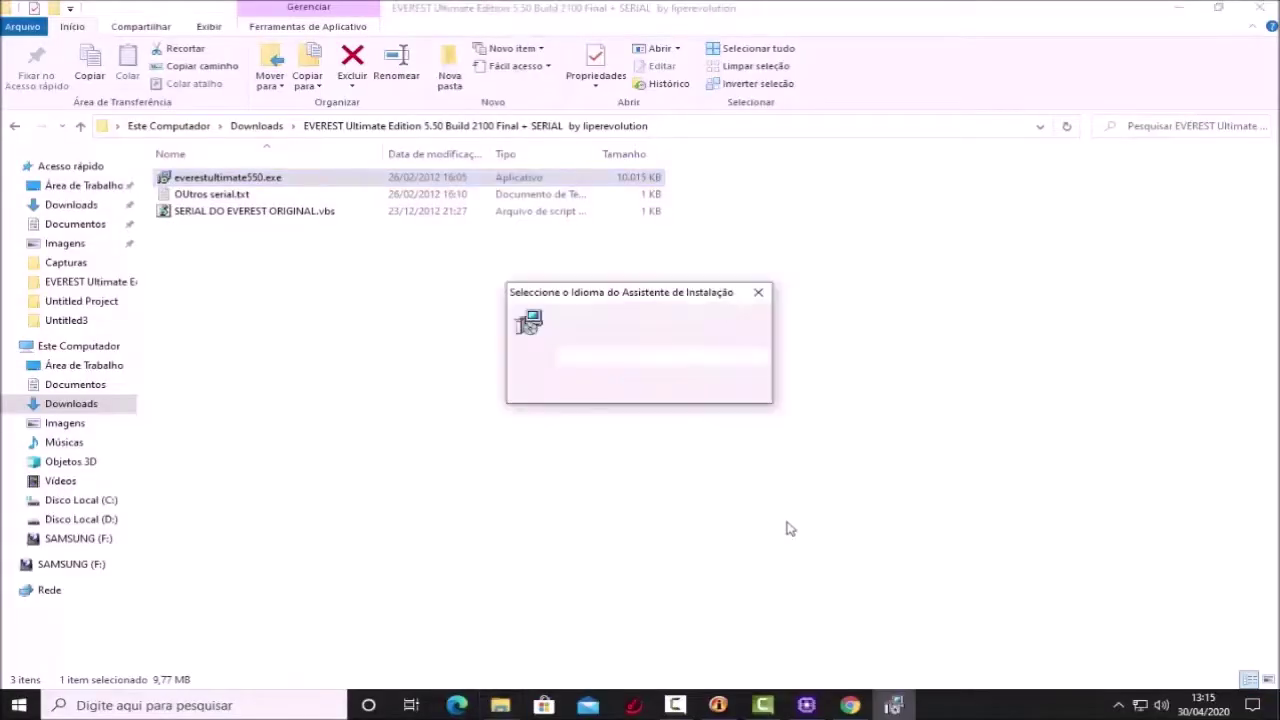
# Accept the EVEREST Ultimate Edition license, keep the default folders and desktop icon, proceed to Ready to Install, and cancel the setup.
pyautogui.press('Return')
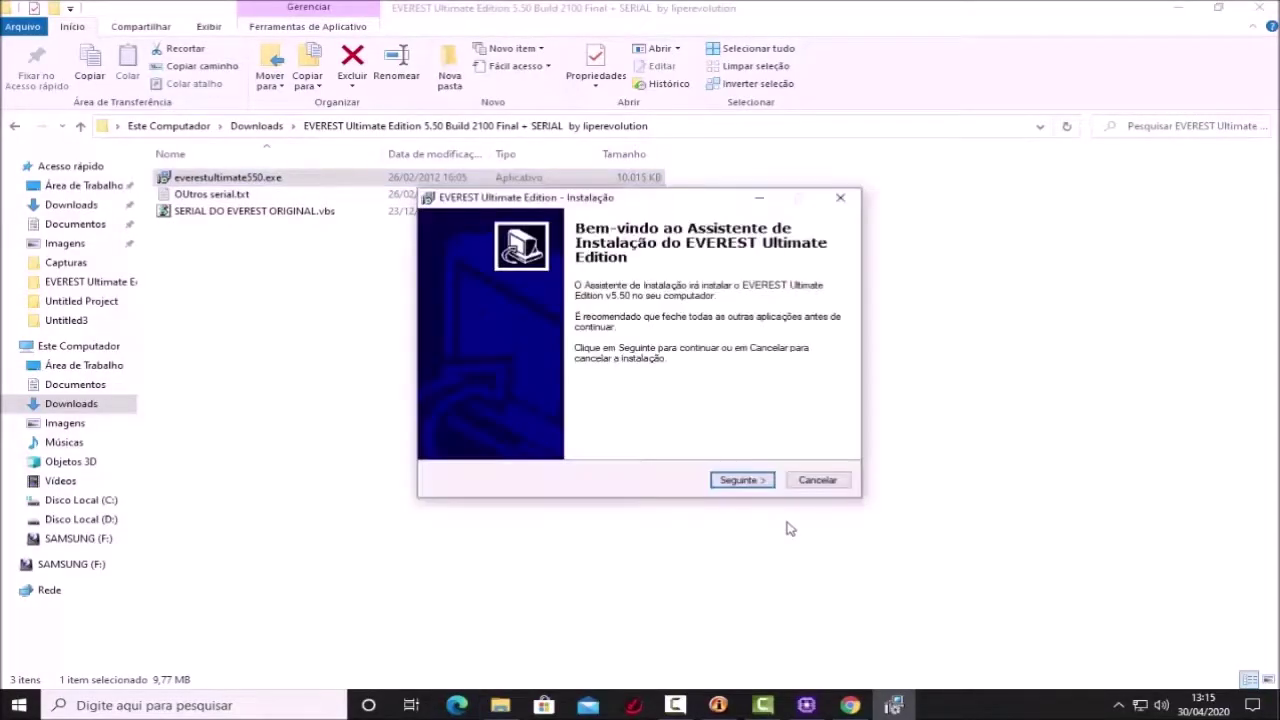
pyautogui.press('Return')
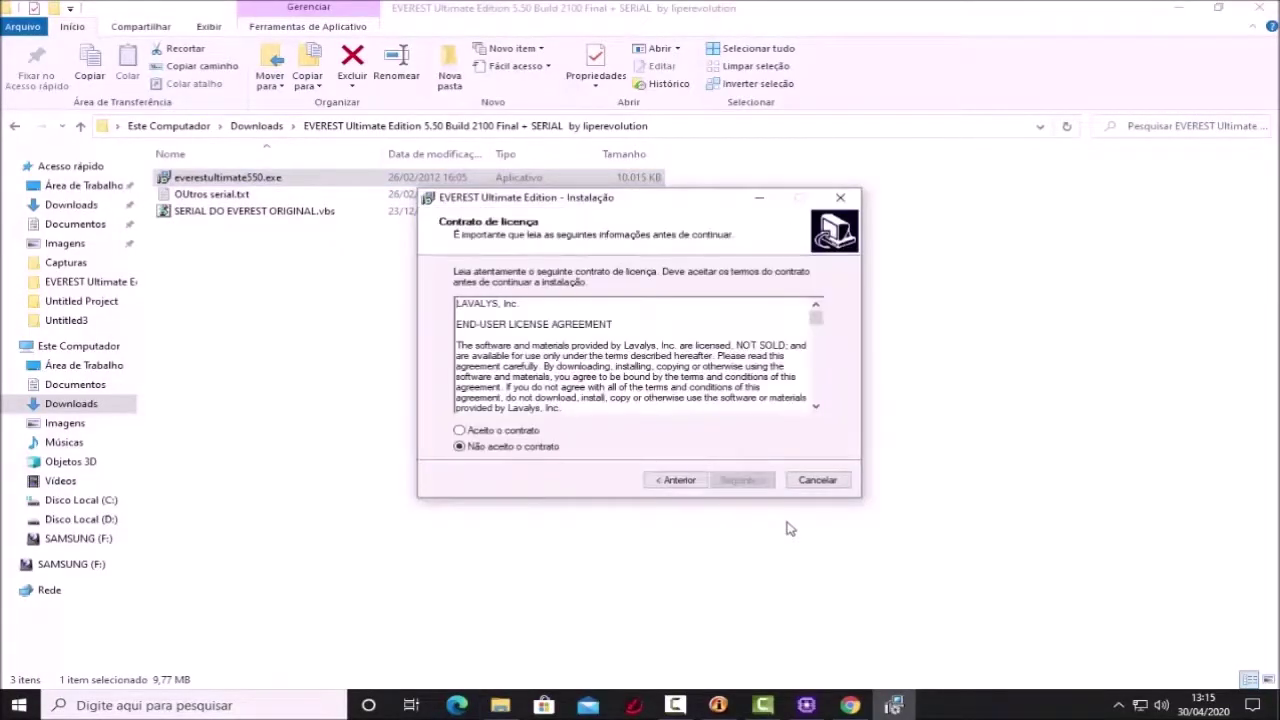
pyautogui.hotkey('alt', 'a')
pyautogui.press('Return')
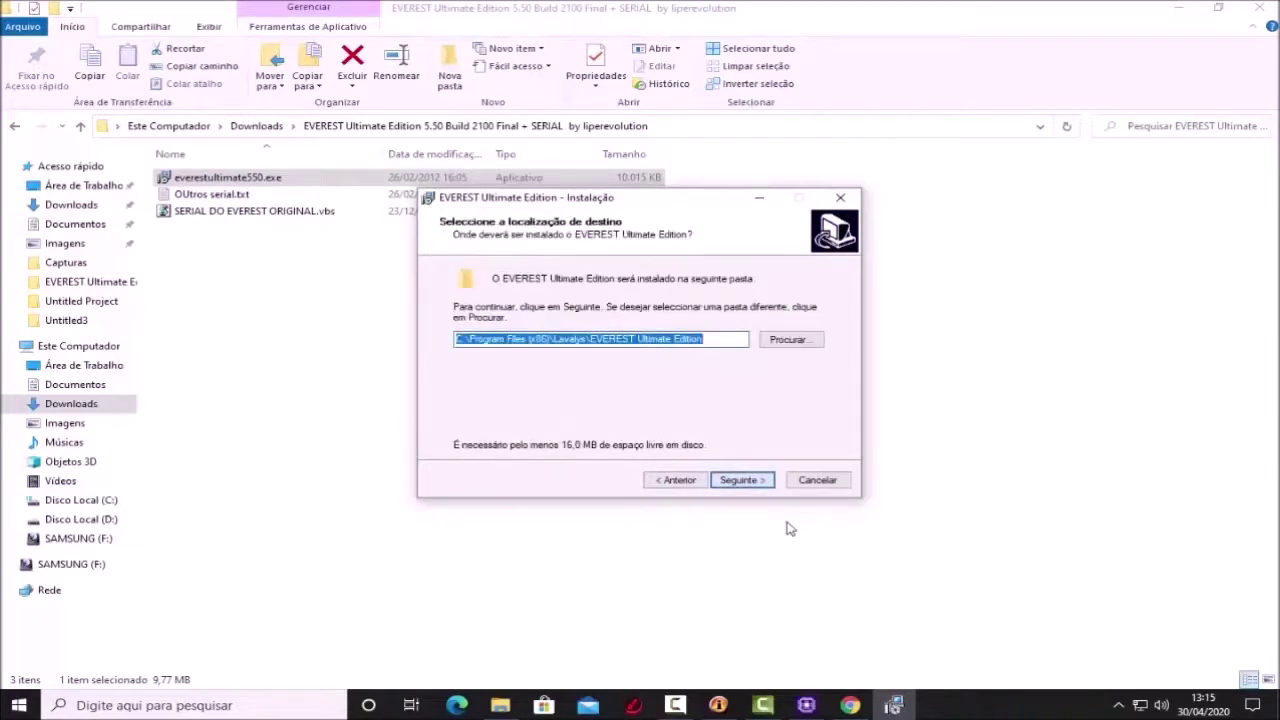
pyautogui.press('Return')
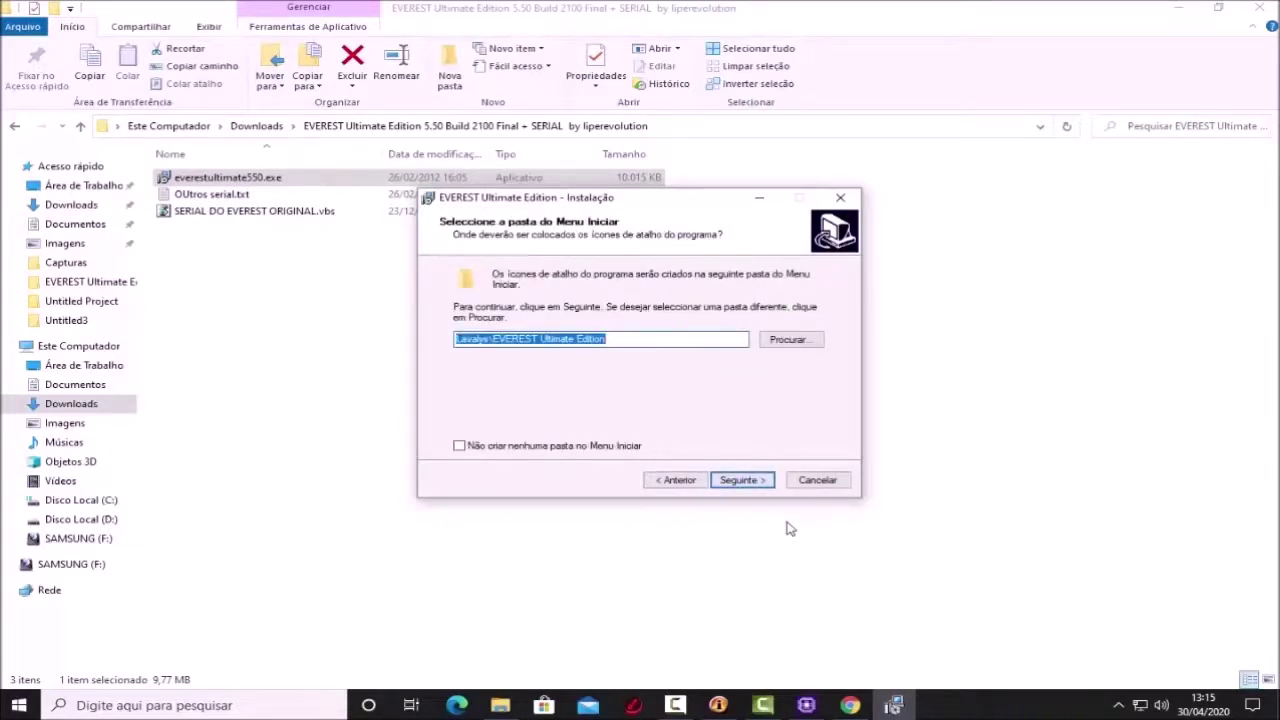
pyautogui.press('Return')
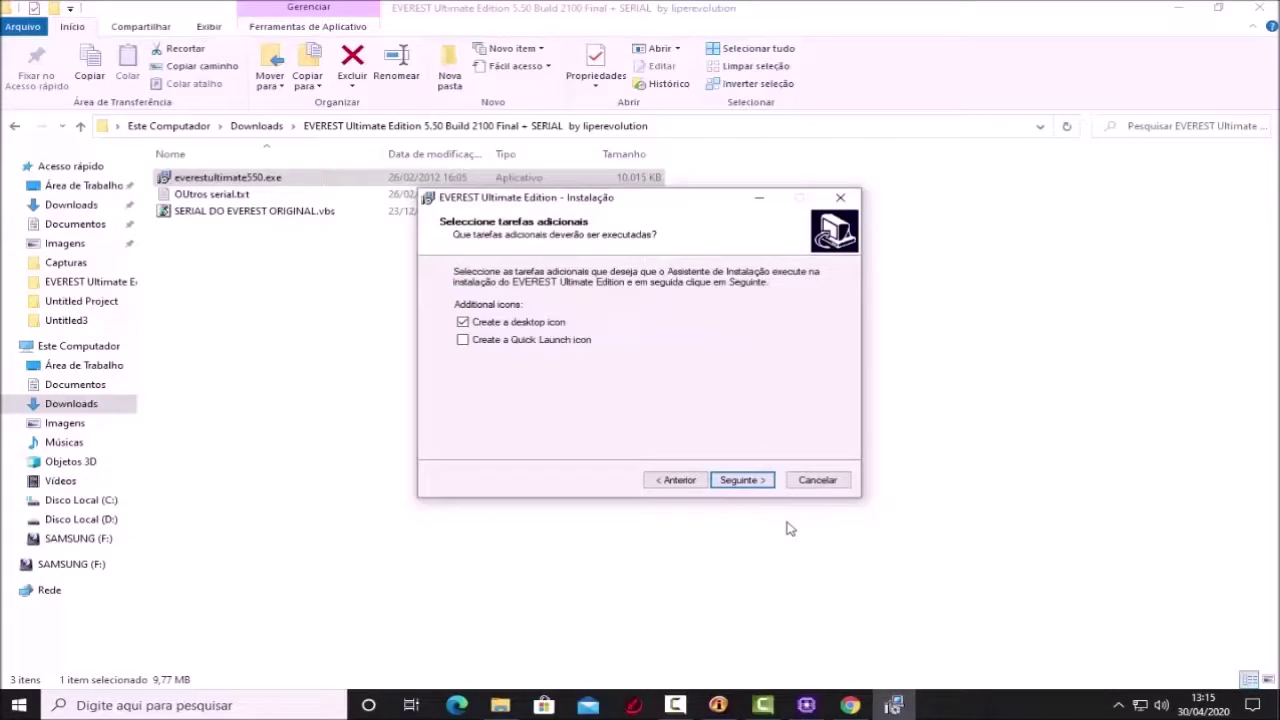
pyautogui.press('Return')
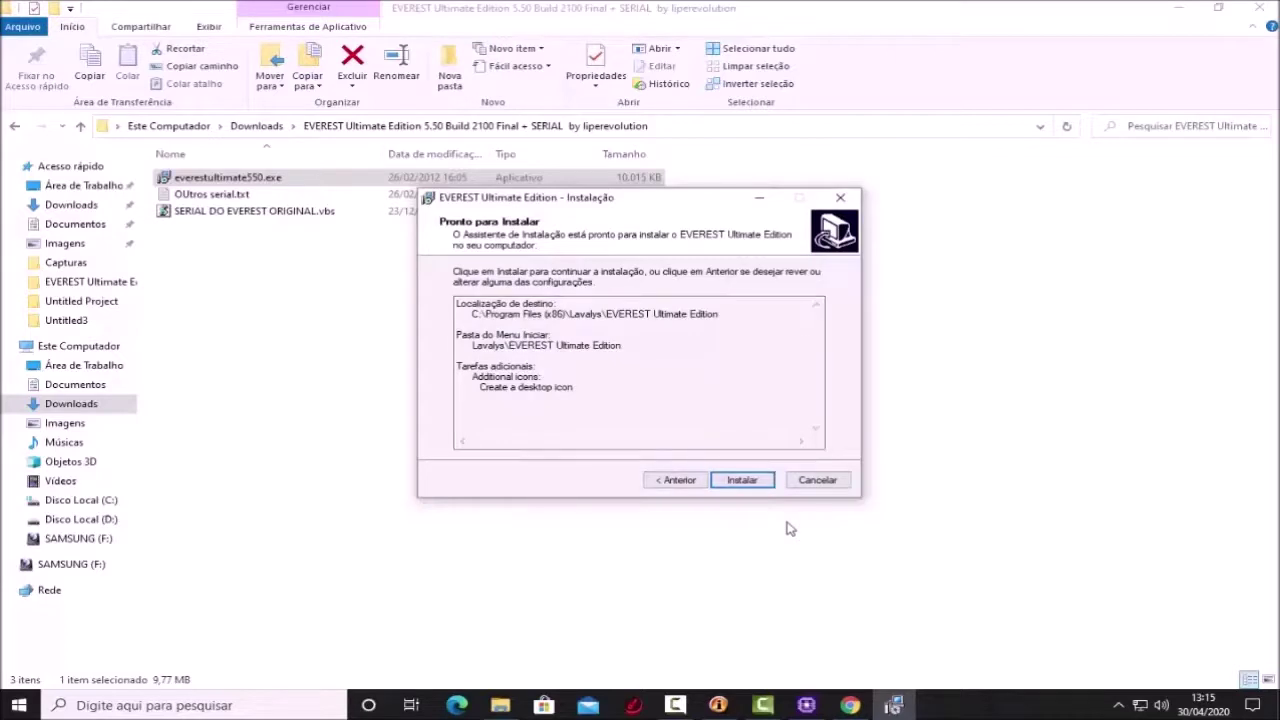
pyautogui.press('Tab')
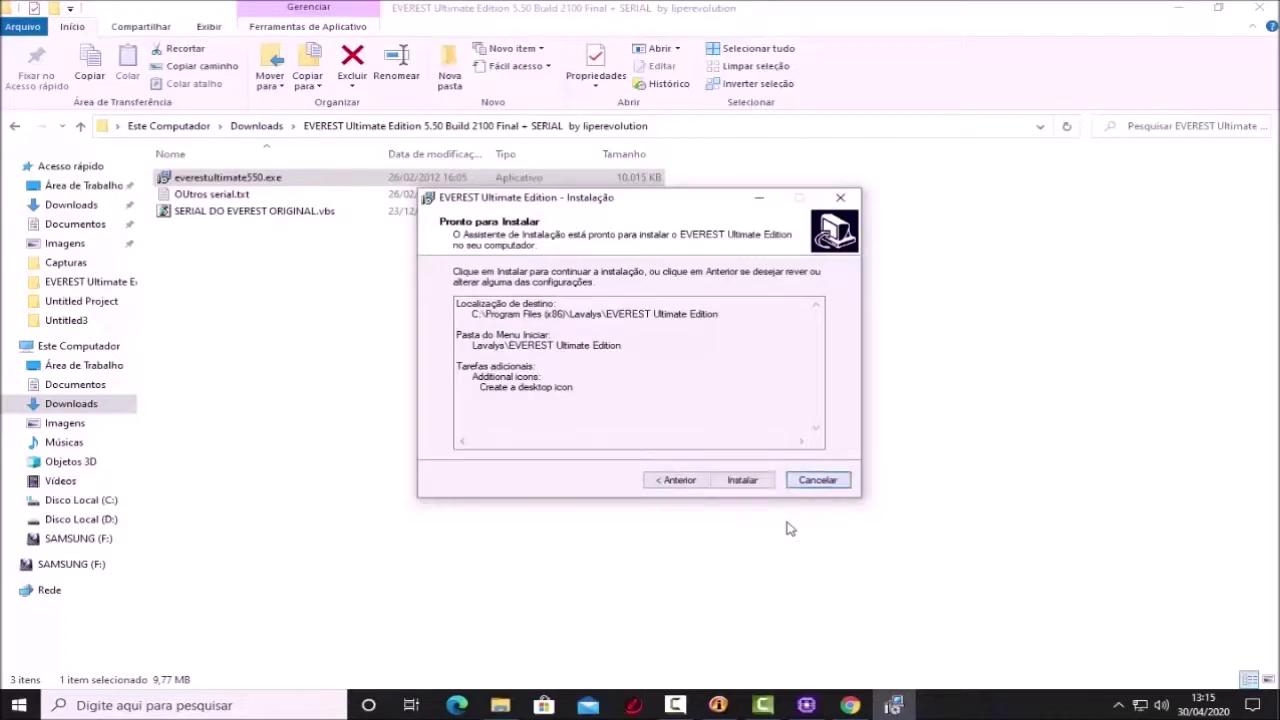
pyautogui.press('Return')
pyautogui.press('Tab')
pyautogui.press('Return')
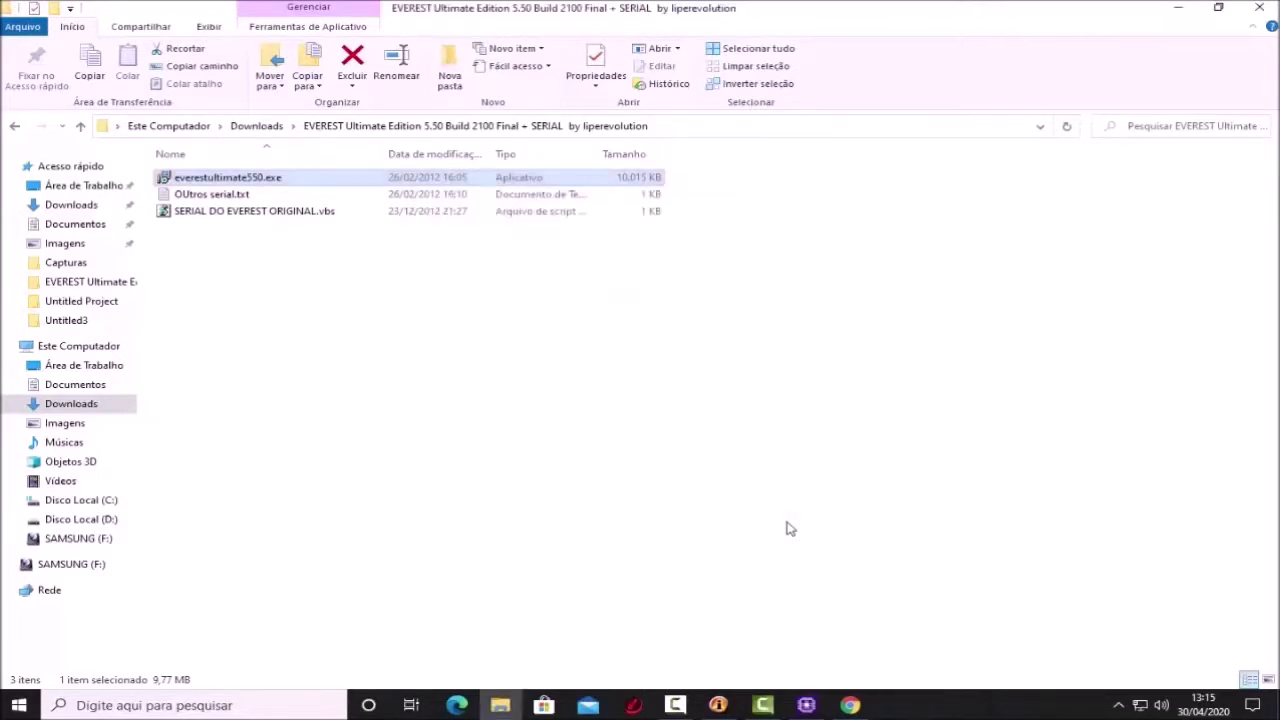
# Minimize the EVEREST Ultimate Edition window and open OUtros serial.txt from the EVEREST folder.
pyautogui.click(786, 528)
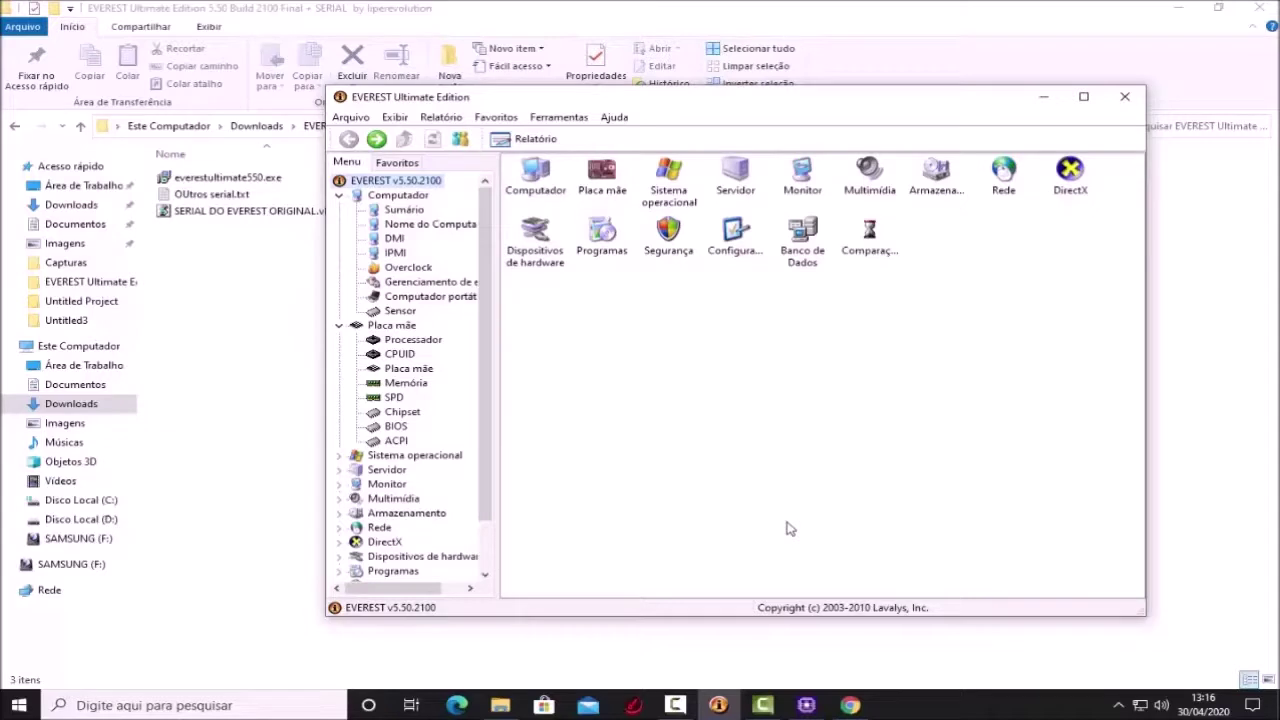
pyautogui.press('super+Down')
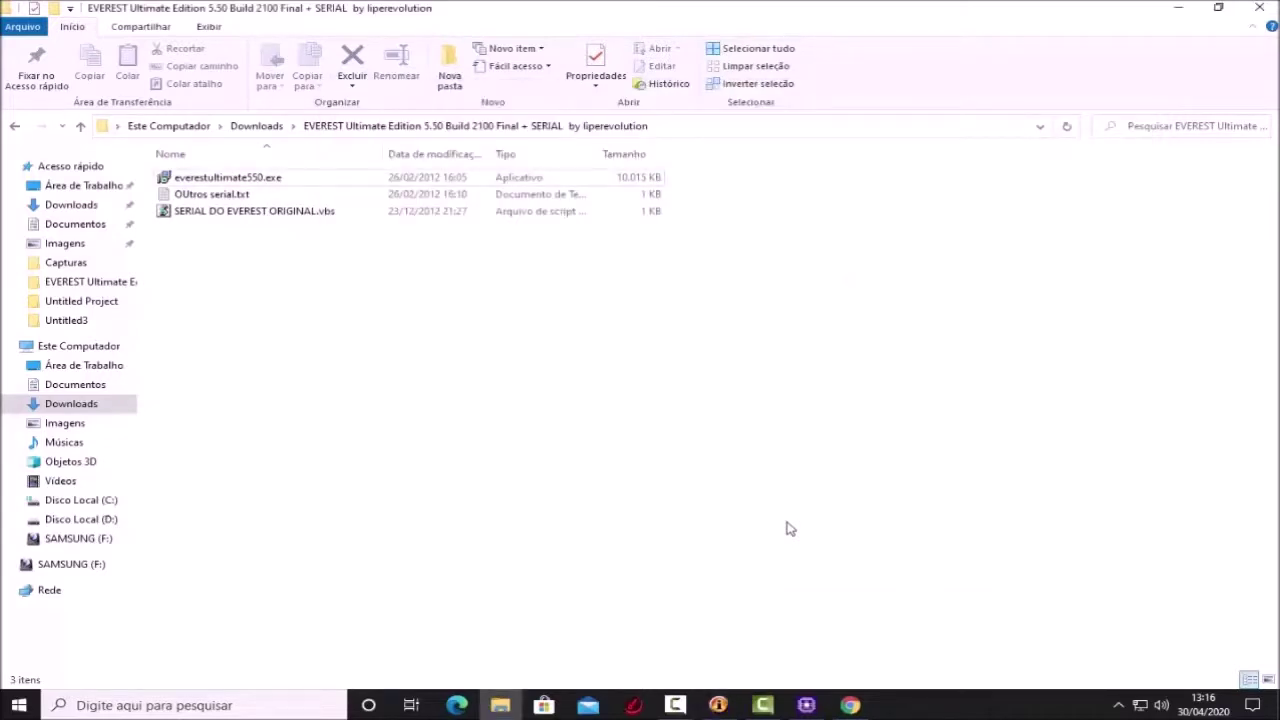
pyautogui.press('Down')
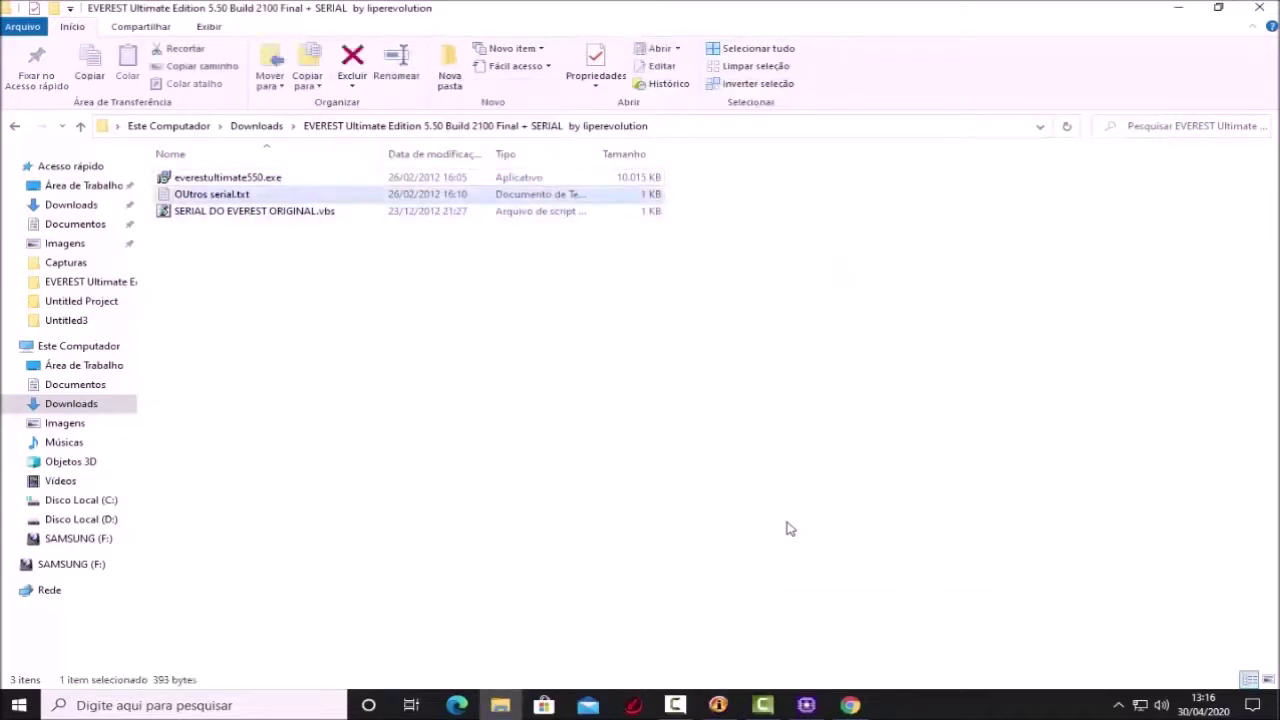
pyautogui.press('Return')
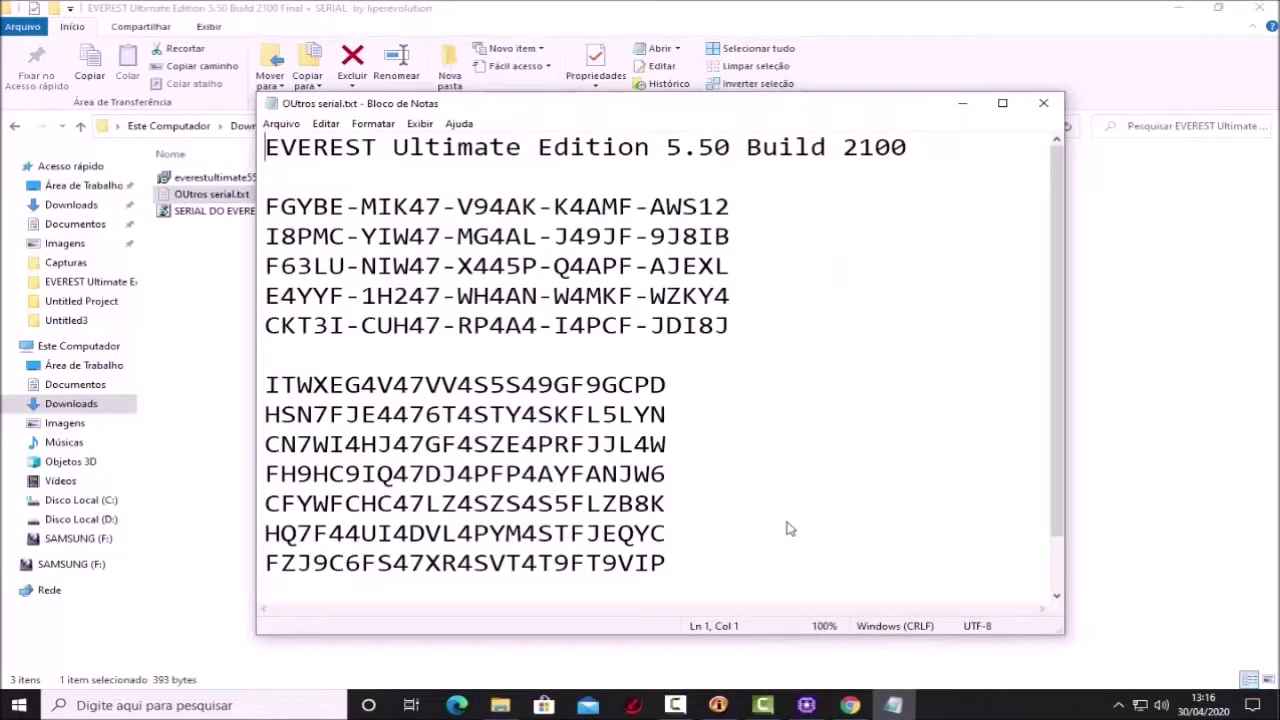
# Select the first licence key listed in the text file, copy it, and close the file.
pyautogui.press('Down')
pyautogui.press('Down')
pyautogui.hotkey('shift', 'Right')
pyautogui.hotkey('shift', 'Right')
pyautogui.hotkey('shift', 'Right')
pyautogui.hotkey('shift', 'Right')
pyautogui.hotkey('shift', 'Right')
pyautogui.hotkey('shift', 'Right')
pyautogui.hotkey('shift', 'Right')
pyautogui.hotkey('shift', 'Right')
pyautogui.hotkey('shift', 'Right')
pyautogui.hotkey('shift', 'Right')
pyautogui.hotkey('shift', 'Right')
pyautogui.hotkey('shift', 'Right')
pyautogui.hotkey('shift', 'Right')
pyautogui.hotkey('shift', 'Right')
pyautogui.hotkey('shift', 'Right')
pyautogui.hotkey('shift', 'Right')
pyautogui.hotkey('shift', 'Right')
pyautogui.hotkey('shift', 'Right')
pyautogui.hotkey('shift', 'Right')
pyautogui.hotkey('shift', 'Right')
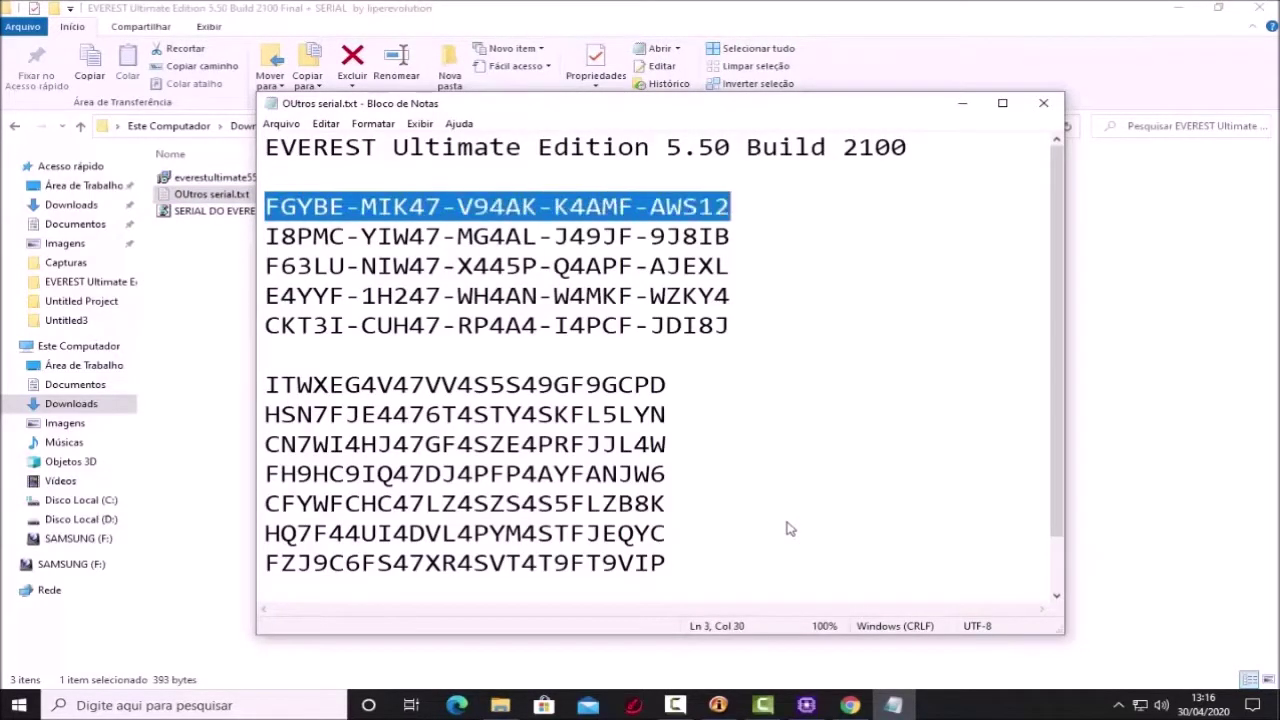
pyautogui.press('Down')
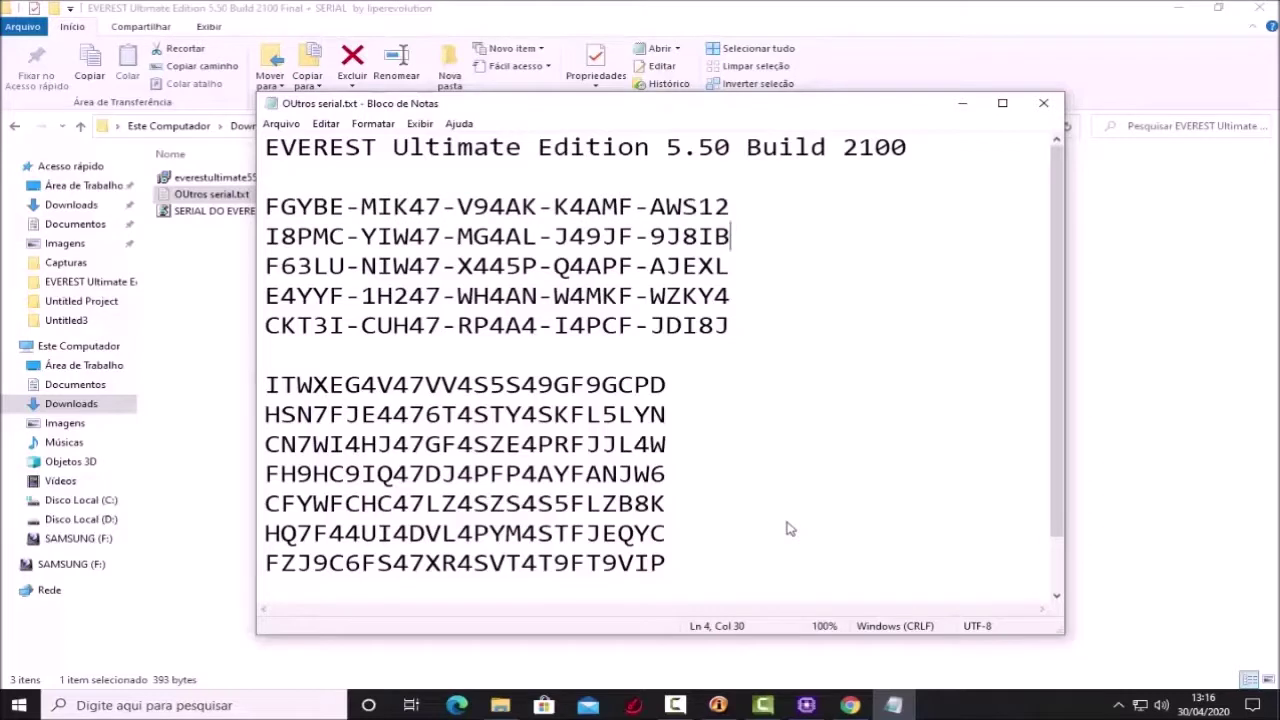
pyautogui.press('Up')
pyautogui.press('Home')
pyautogui.hotkey('shift', 'Right')
pyautogui.hotkey('shift', 'Right')
pyautogui.hotkey('shift', 'Right')
pyautogui.hotkey('shift', 'Right')
pyautogui.hotkey('shift', 'Right')
pyautogui.hotkey('shift', 'Right')
pyautogui.hotkey('shift', 'Right')
pyautogui.hotkey('shift', 'Right')
pyautogui.hotkey('shift', 'Right')
pyautogui.hotkey('shift', 'Right')
pyautogui.hotkey('shift', 'Right')
pyautogui.hotkey('shift', 'Right')
pyautogui.hotkey('shift', 'Right')
pyautogui.hotkey('shift', 'Right')
pyautogui.hotkey('shift', 'Right')
pyautogui.hotkey('shift', 'Right')
pyautogui.hotkey('shift', 'Right')
pyautogui.hotkey('shift', 'Right')
pyautogui.hotkey('shift', 'Right')
pyautogui.hotkey('shift', 'Right')
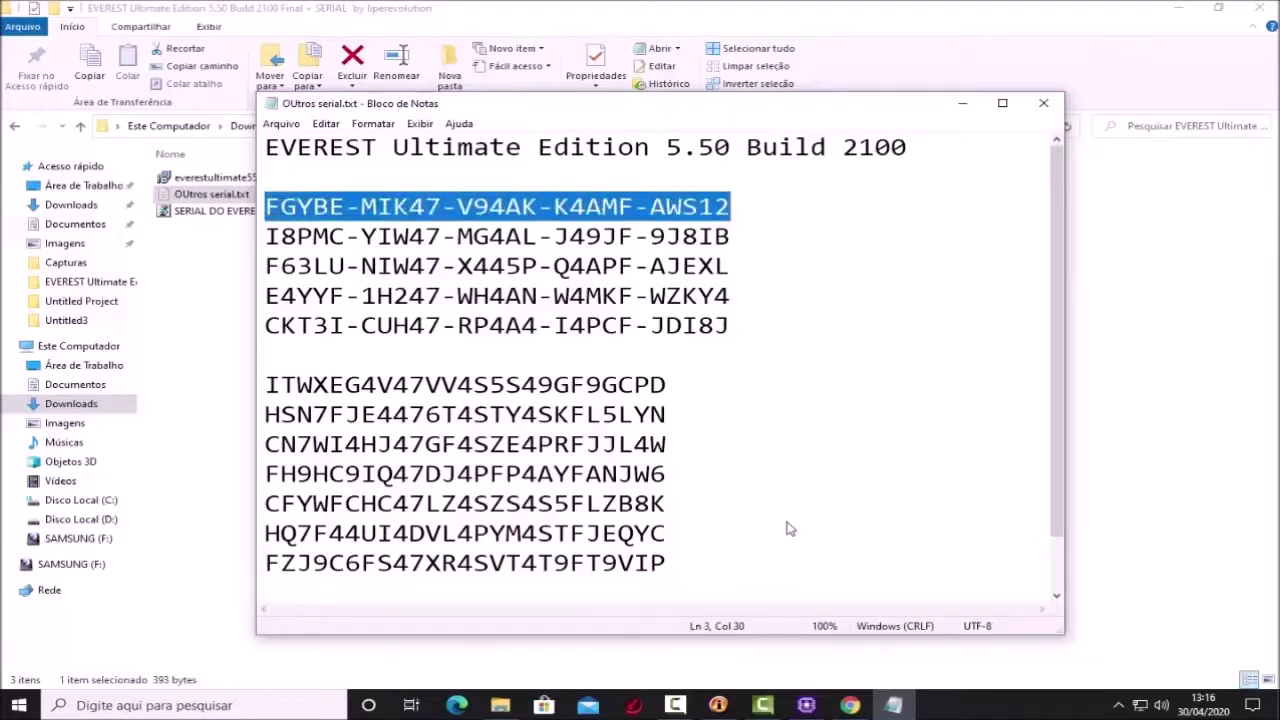
pyautogui.hotkey('shift', 'F10')
pyautogui.press('Down')
pyautogui.press('Return')
pyautogui.press('Down')
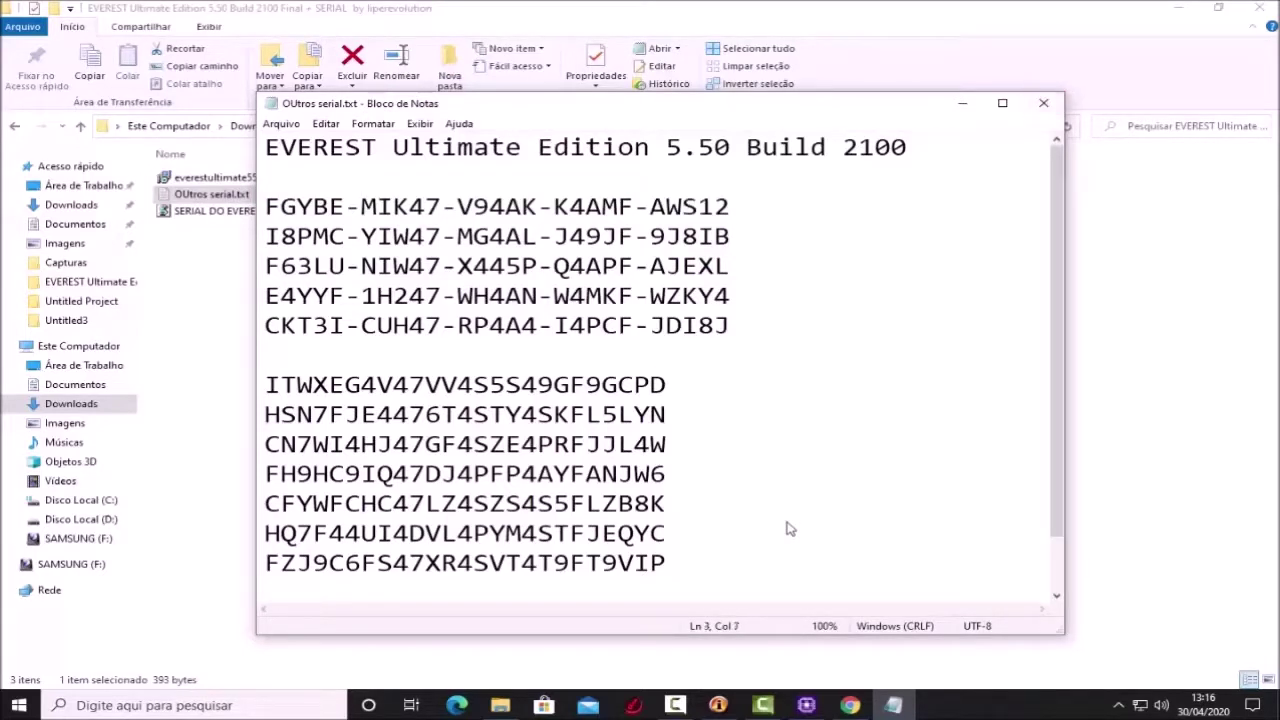
pyautogui.press('Down')
pyautogui.press('Right')
pyautogui.hotkey('alt', 'F4')
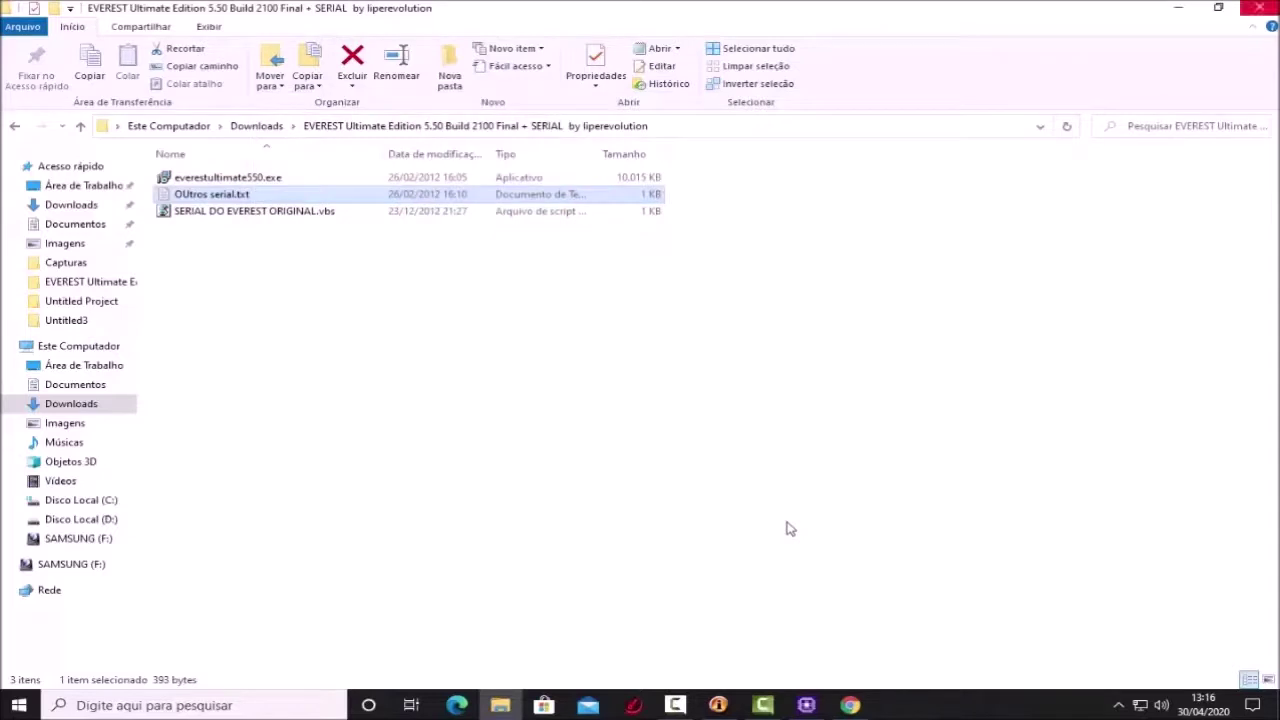
# Return to the Downloads folder and run MSIAfterburnerSetup462.exe.
pyautogui.hotkey('alt', 'Up')
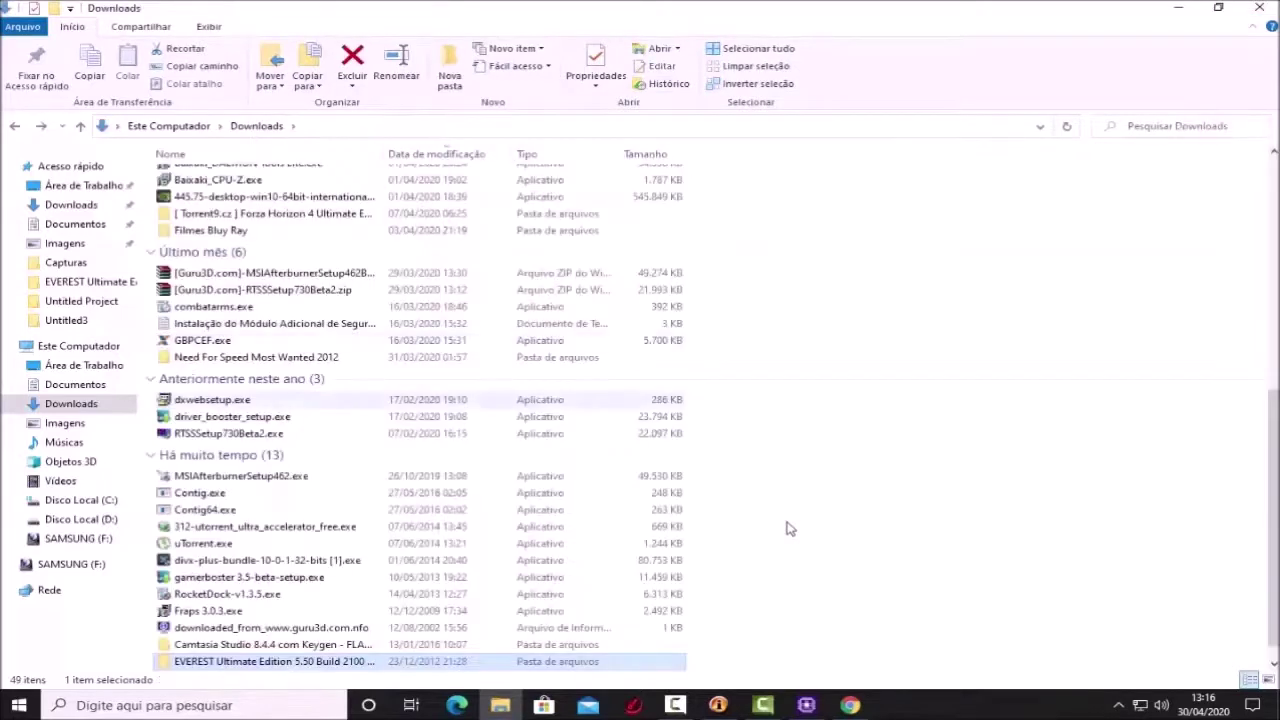
pyautogui.press('m')
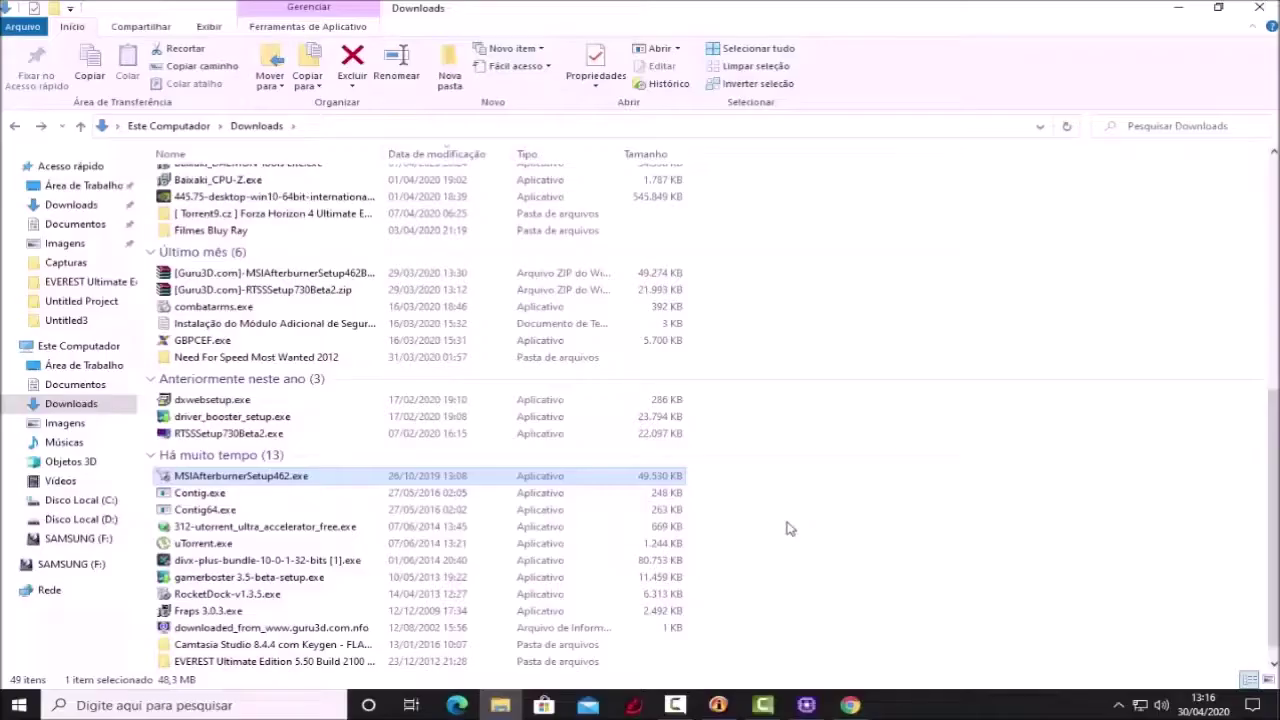
pyautogui.press('Return')
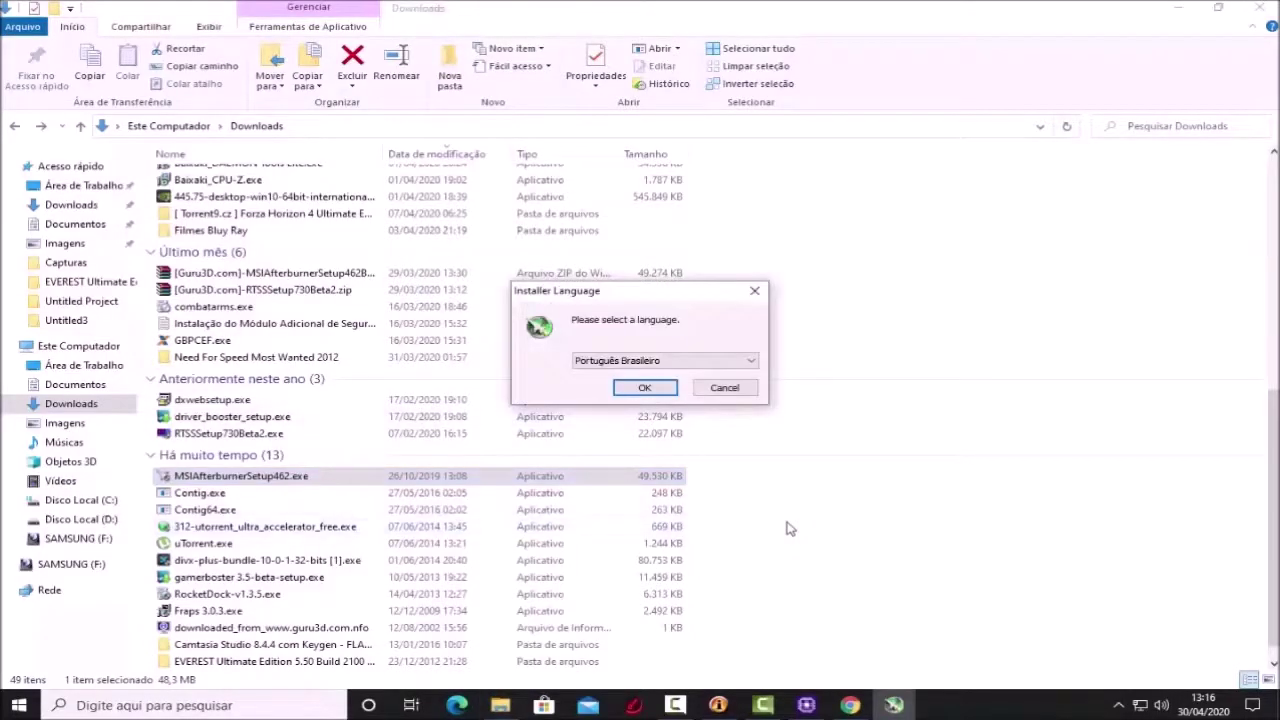
# Choose Português Brasileiro, accept the MSI Afterburner license, keep RivaTuner Statistics Server selected, proceed to the default installation folder, and leave the setup.
pyautogui.press('Return')
pyautogui.press('Return')
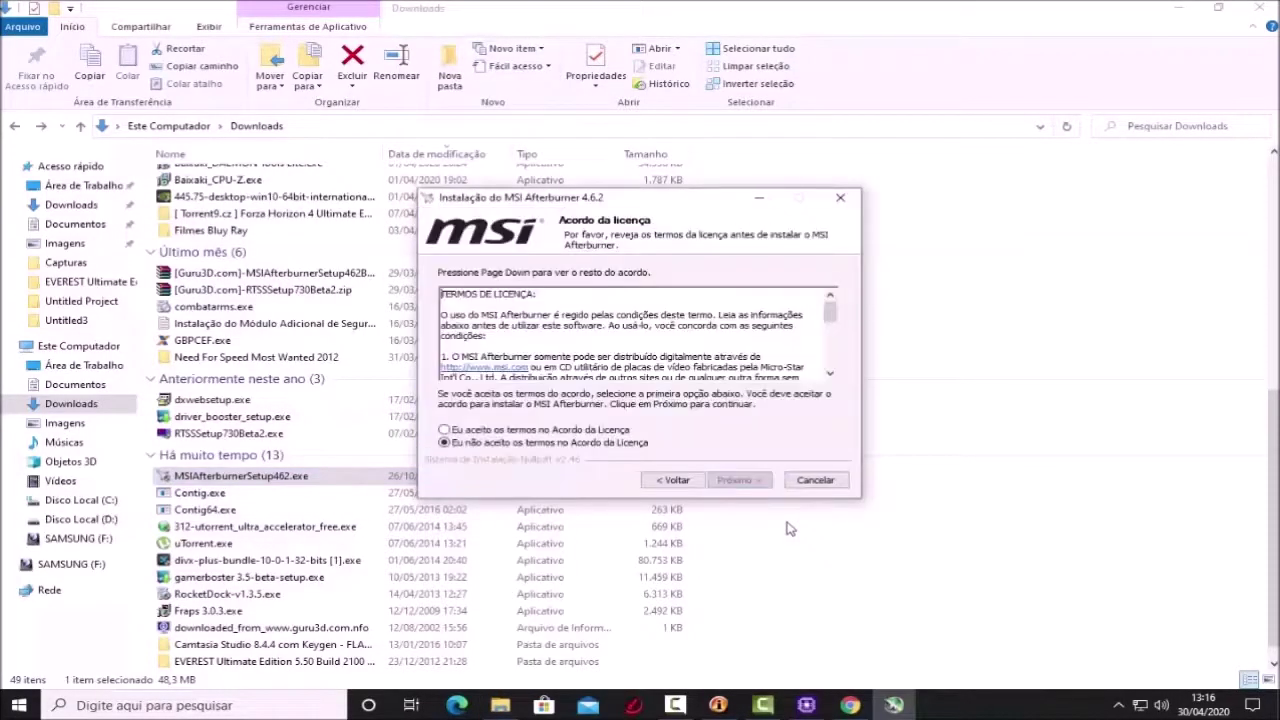
pyautogui.press('Up')
pyautogui.press('Tab')
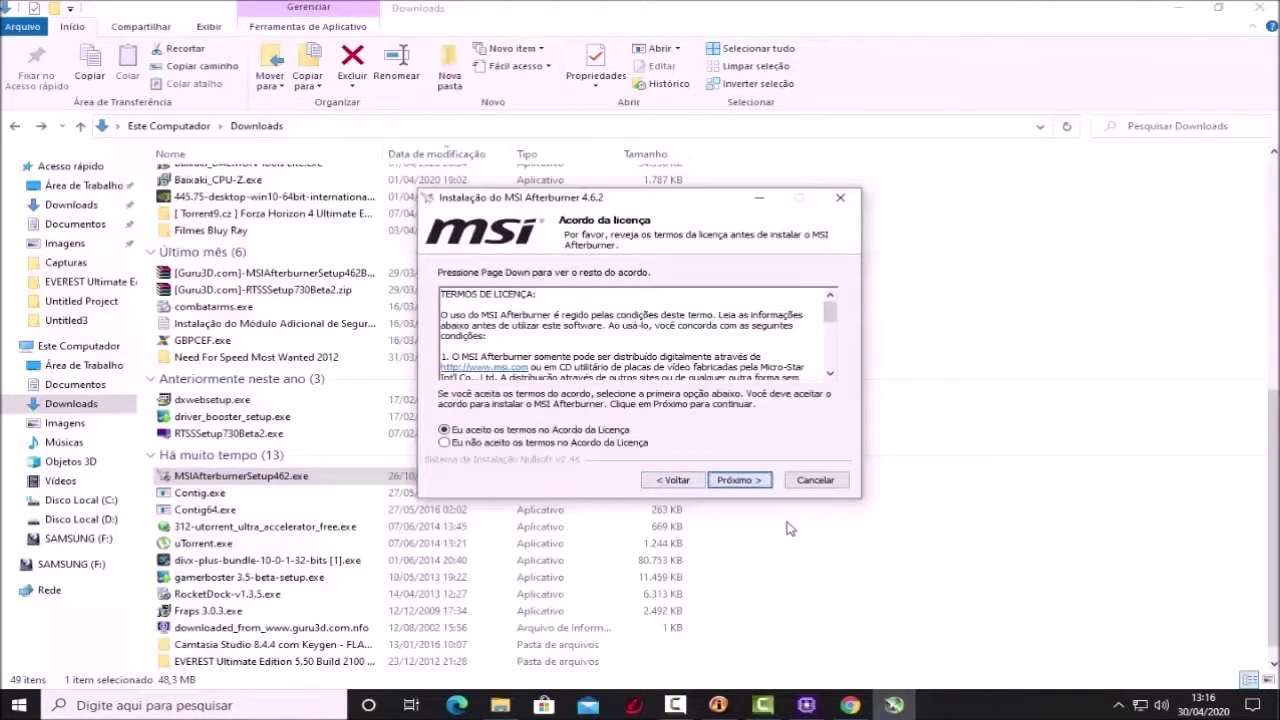
pyautogui.press('Return')
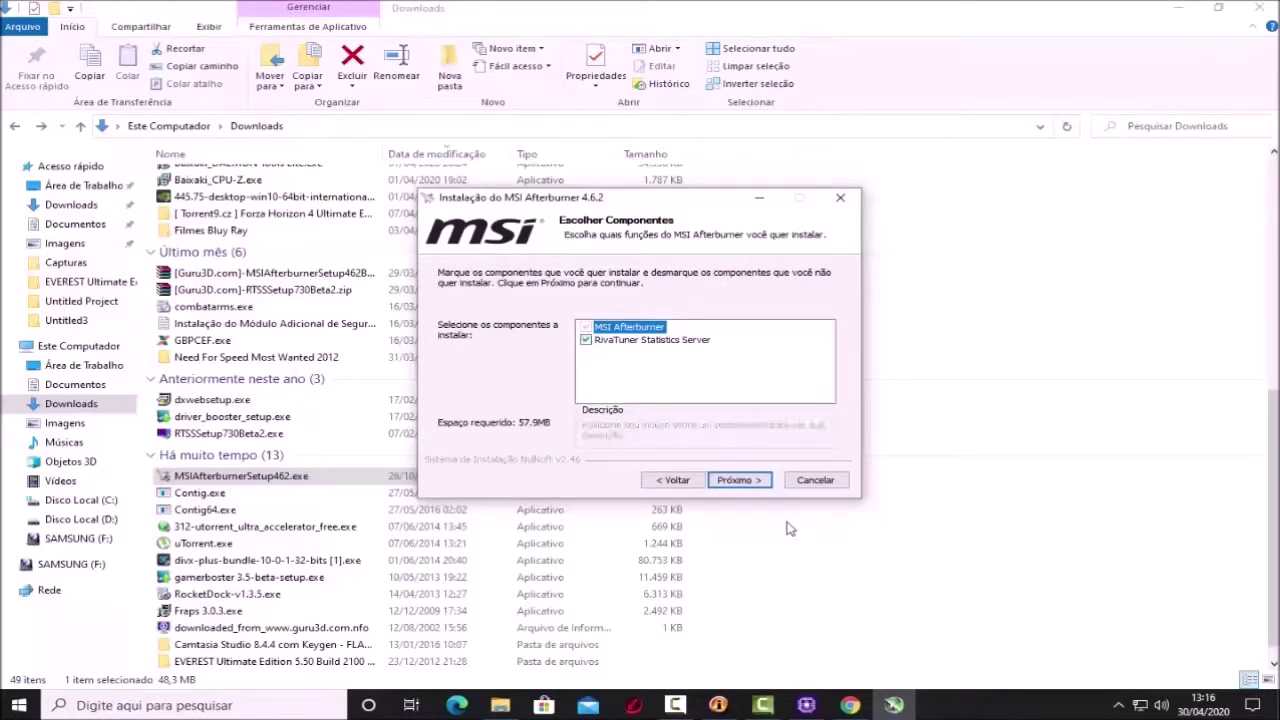
pyautogui.press('Return')
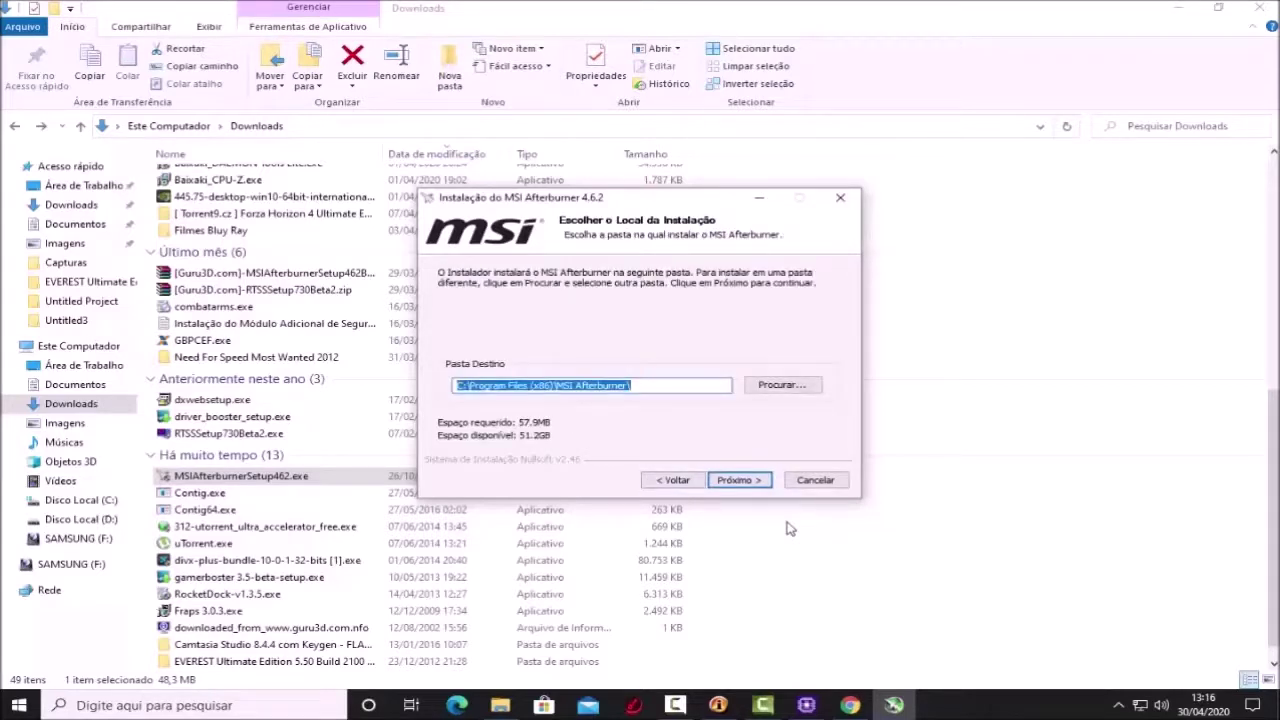
pyautogui.press('Return')
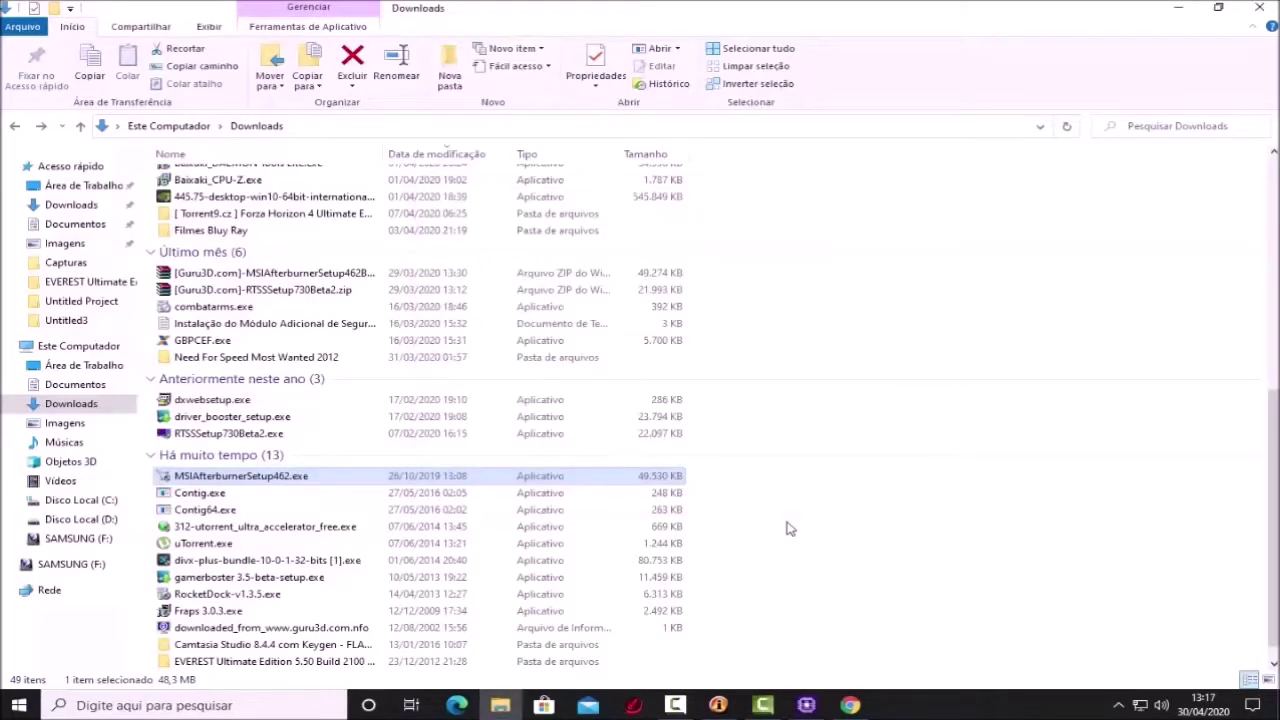
# Show the desktop and place the EVEREST and CPU-Z shortcuts side by side in the row of the God of War II shortcut.
pyautogui.press('super+d')
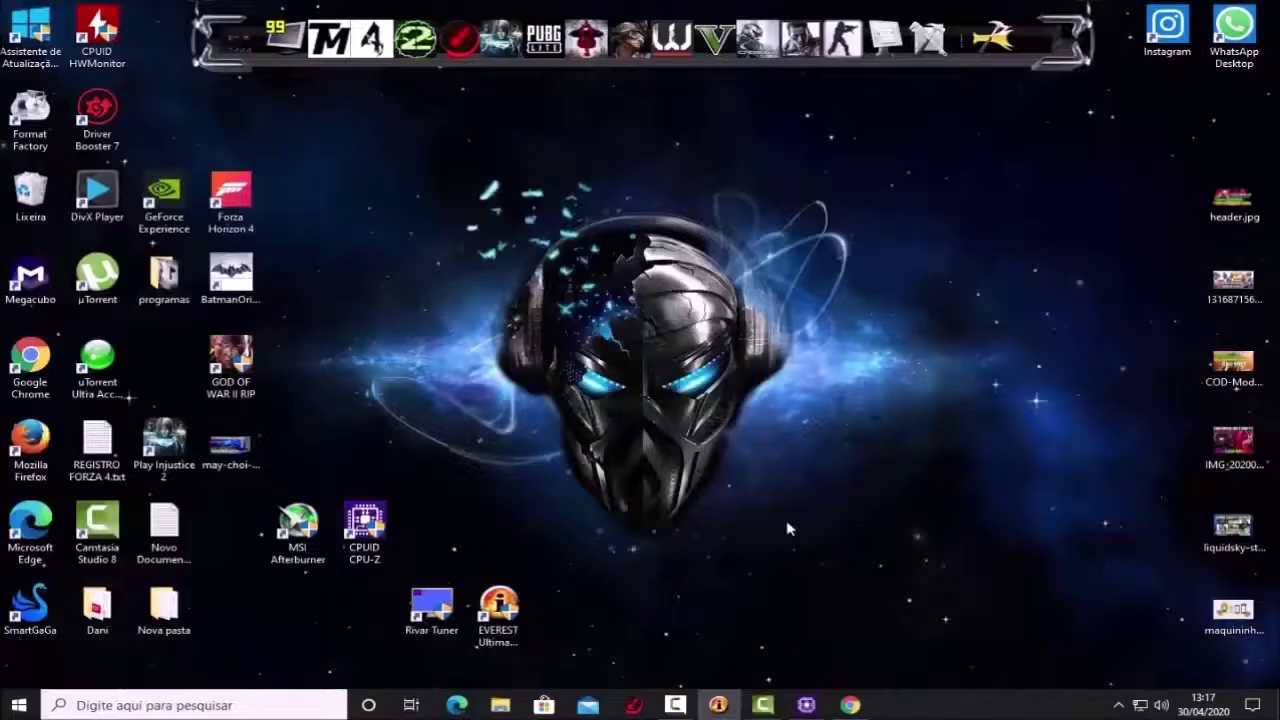
pyautogui.moveTo(364, 522)
pyautogui.mouseDown()
pyautogui.moveTo(457, 512)
pyautogui.moveTo(431, 522)
pyautogui.mouseUp()
pyautogui.moveTo(297, 525); pyautogui.dragTo(498, 526)
pyautogui.moveTo(498, 612); pyautogui.dragTo(366, 362)
pyautogui.moveTo(431, 525); pyautogui.dragTo(431, 365)
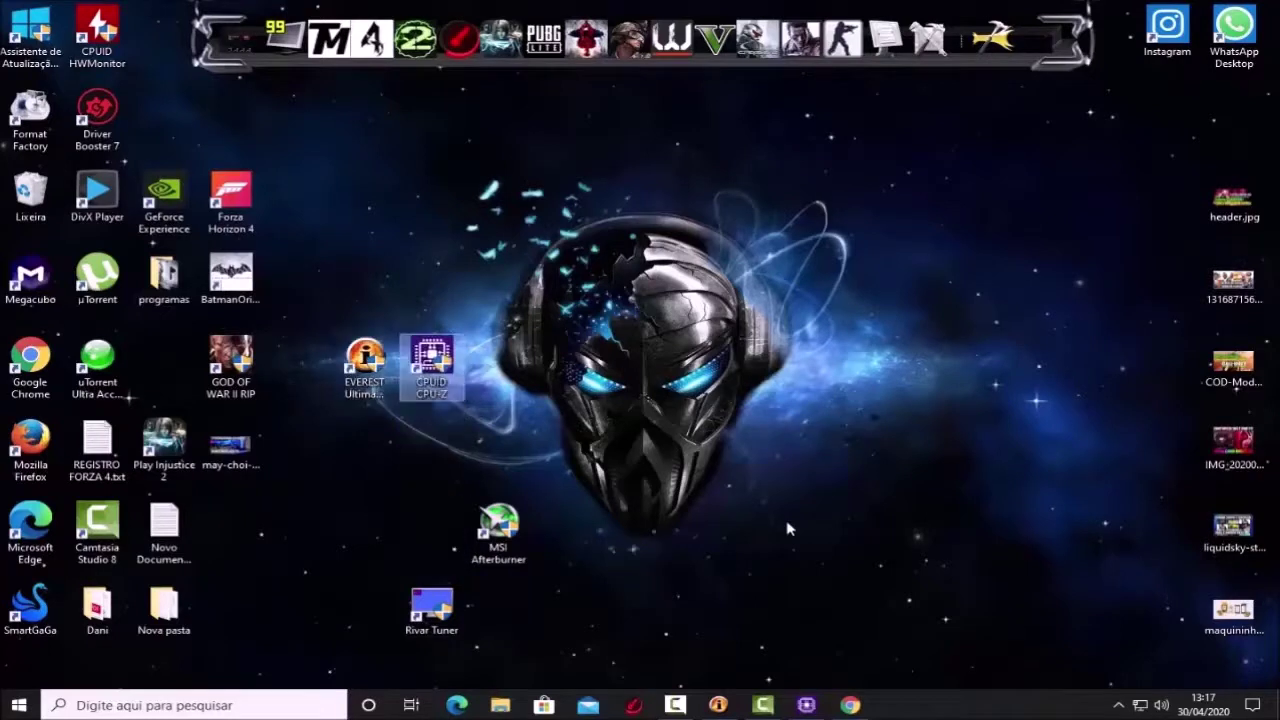
pyautogui.hotkey('shift', 'Left')
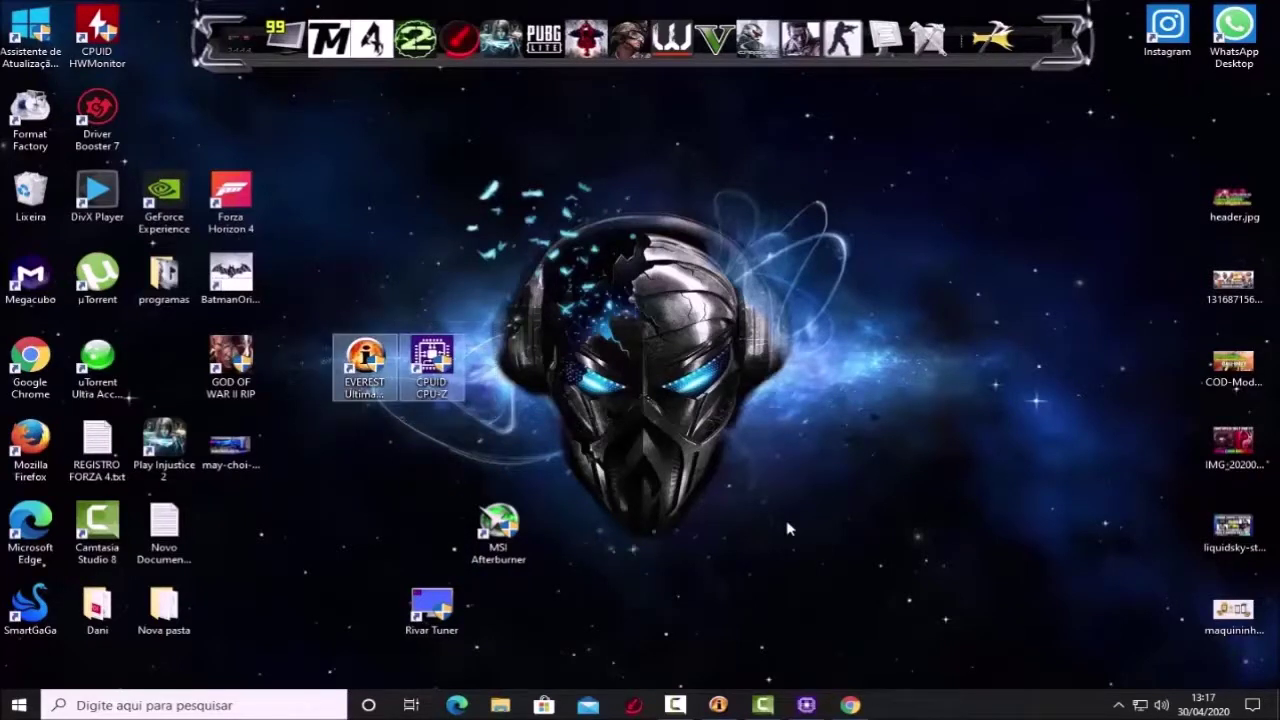
# Place the Rivar Tuner and MSI Afterburner shortcuts side by side, two rows below the EVEREST and CPU-Z shortcuts.
pyautogui.moveTo(498, 525); pyautogui.dragTo(297, 528)
pyautogui.moveTo(431, 608)
pyautogui.mouseDown()
pyautogui.moveTo(366, 540)
pyautogui.moveTo(297, 530)
pyautogui.moveTo(444, 530)
pyautogui.moveTo(432, 530)
pyautogui.mouseUp()
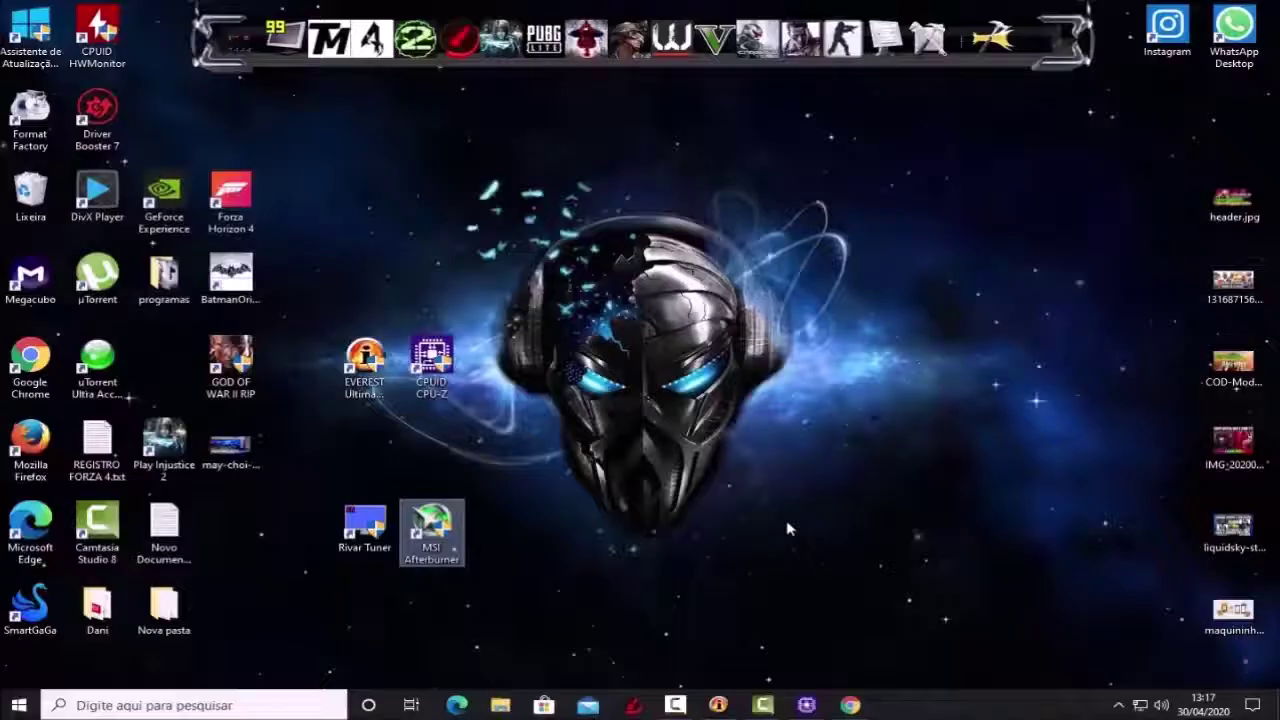
pyautogui.moveTo(320, 488); pyautogui.dragTo(522, 568)
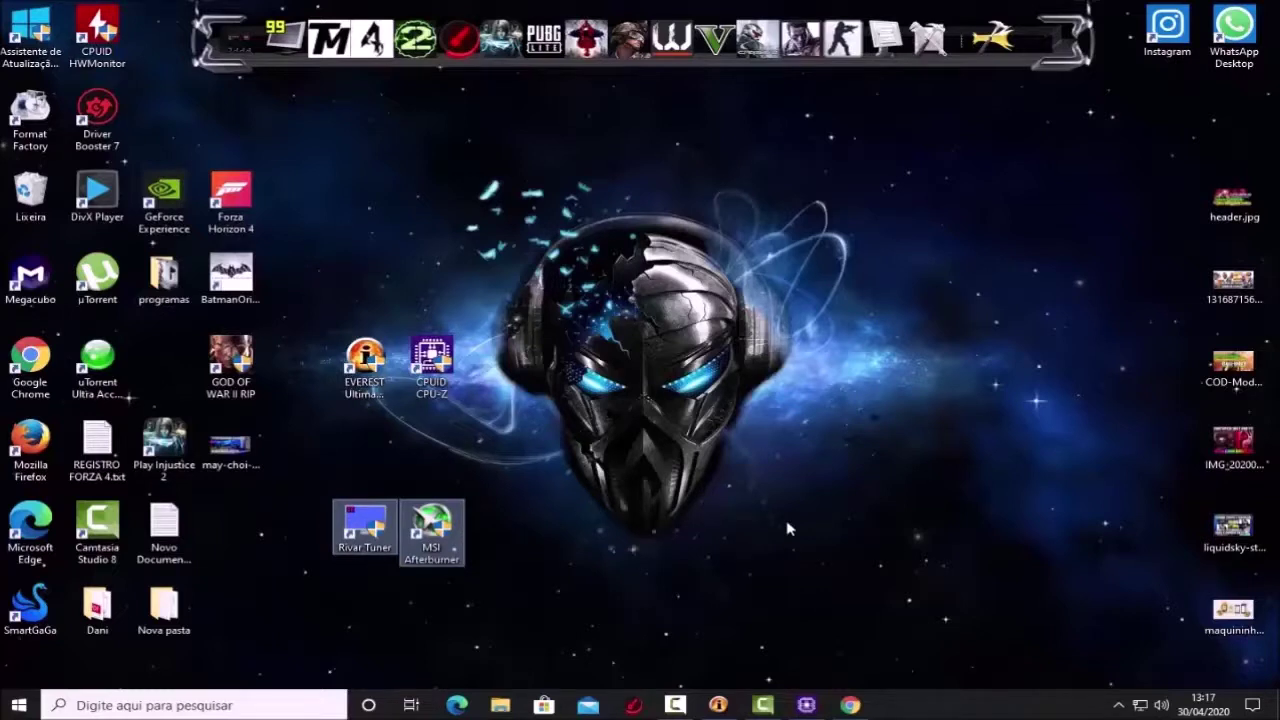
pyautogui.click(787, 528)
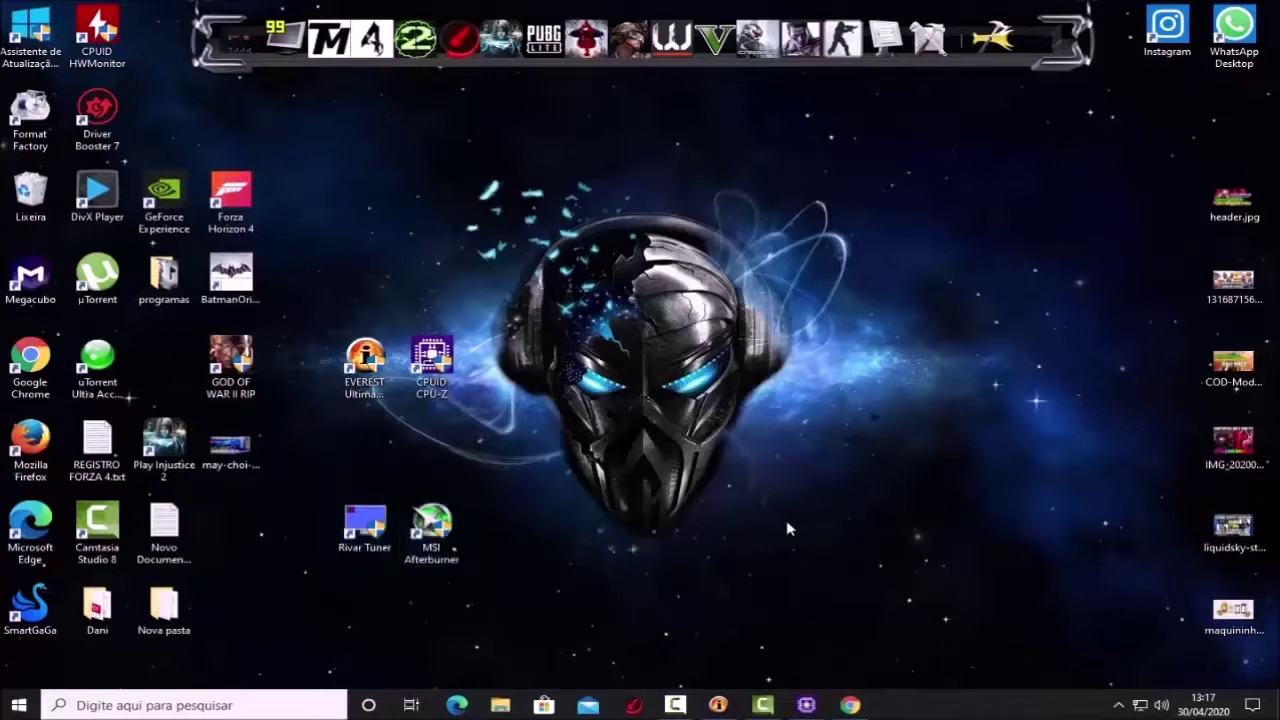
# Move the EVEREST and CPU-Z shortcuts directly above Rivar Tuner and MSI Afterburner, and refresh the desktop.
pyautogui.moveTo(364, 362); pyautogui.dragTo(364, 452)
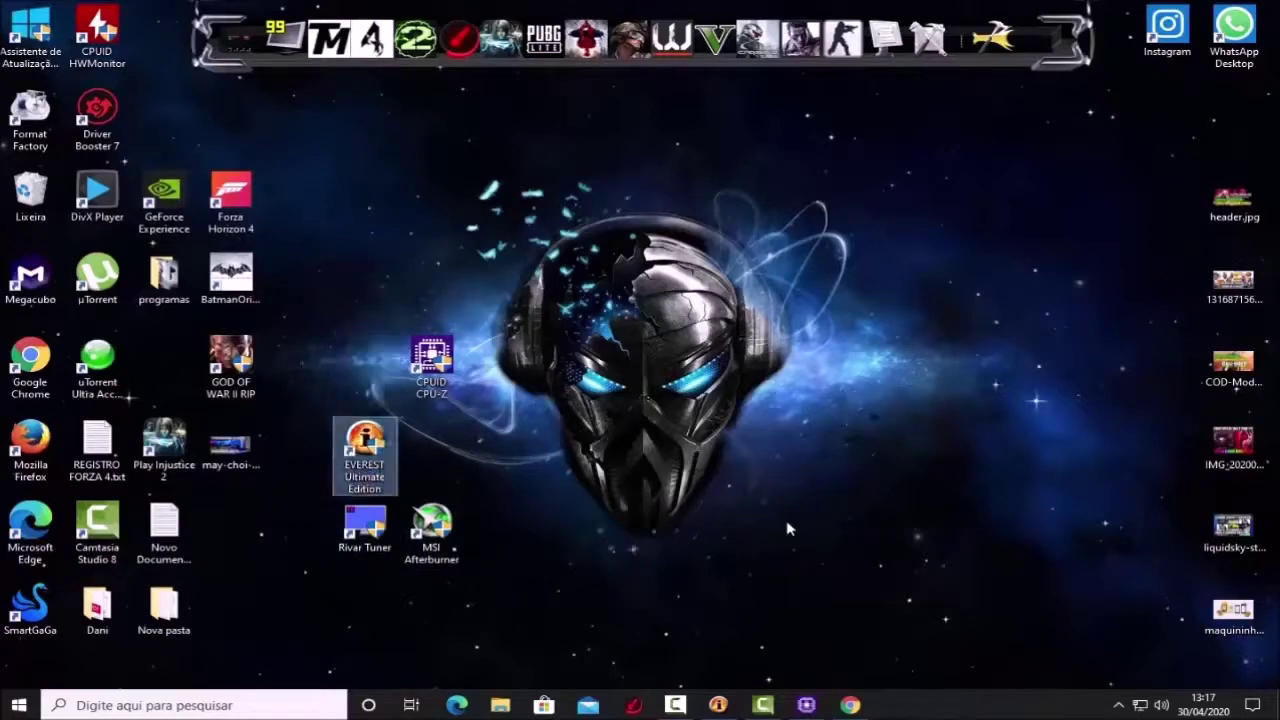
pyautogui.click(431, 360)
pyautogui.moveTo(431, 360); pyautogui.dragTo(431, 450)
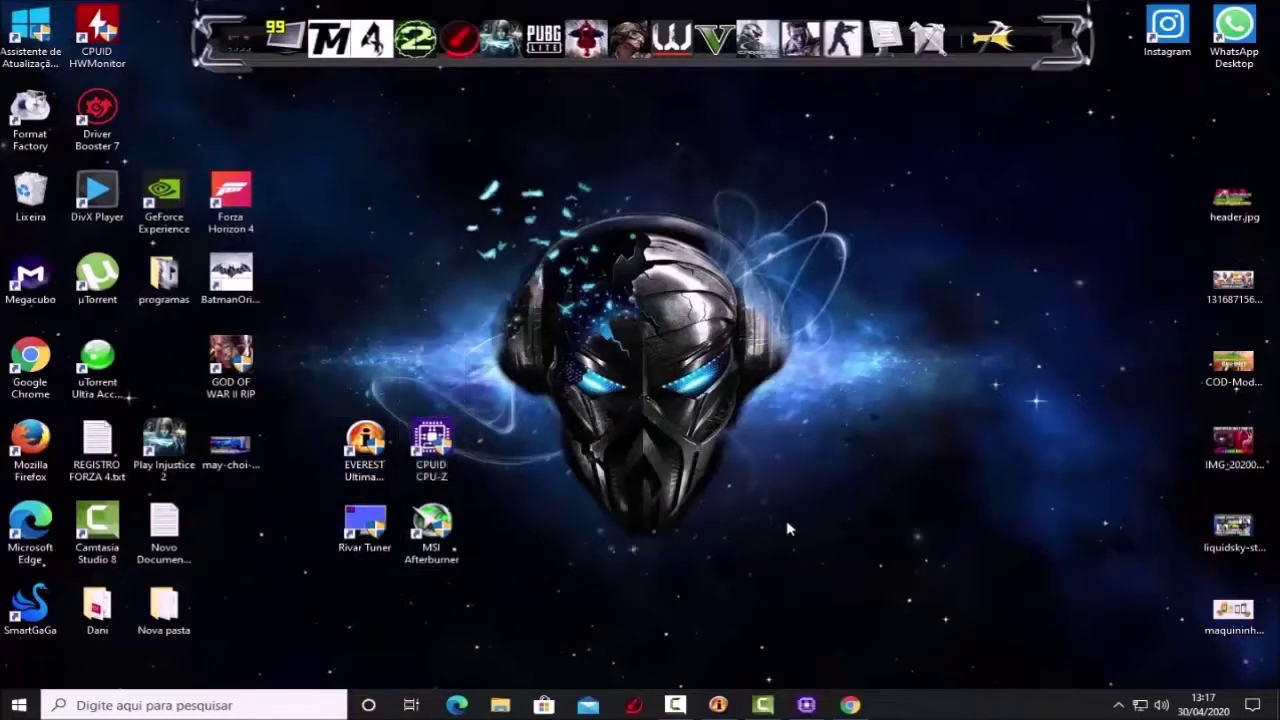
pyautogui.moveTo(304, 404); pyautogui.dragTo(480, 590)
pyautogui.rightClick(538, 370)
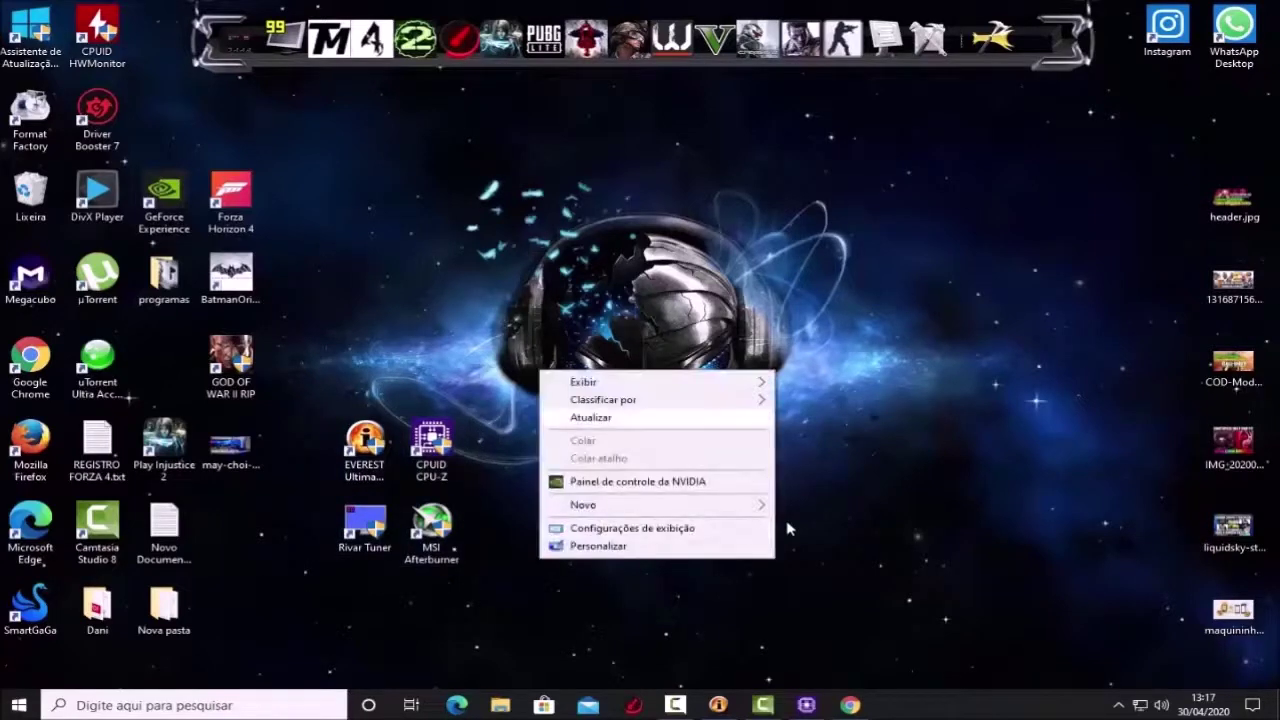
pyautogui.click(565, 417)
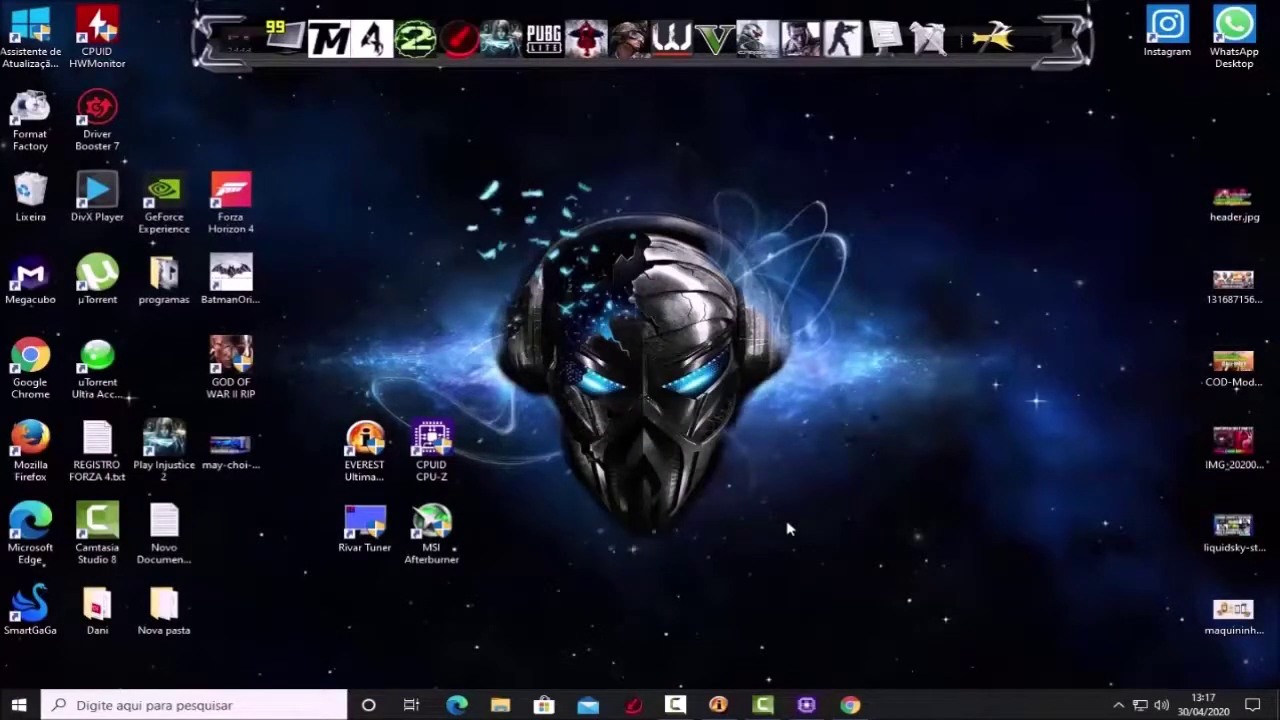